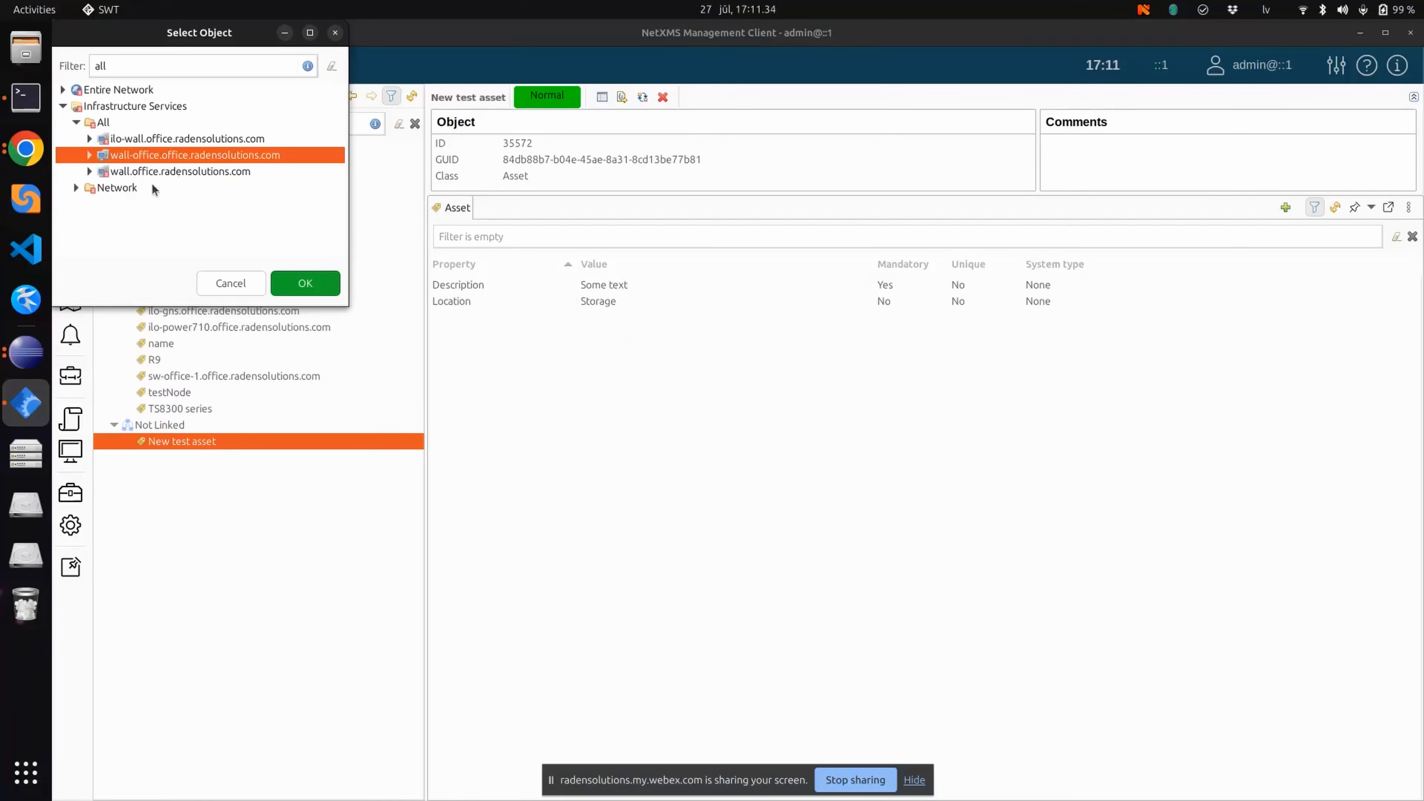
- Cancel the object selection and copy the serial number value from the zev-ThinkPad-P50 node's inventory information
{"action": "left_click", "coordinate": [237, 286]}
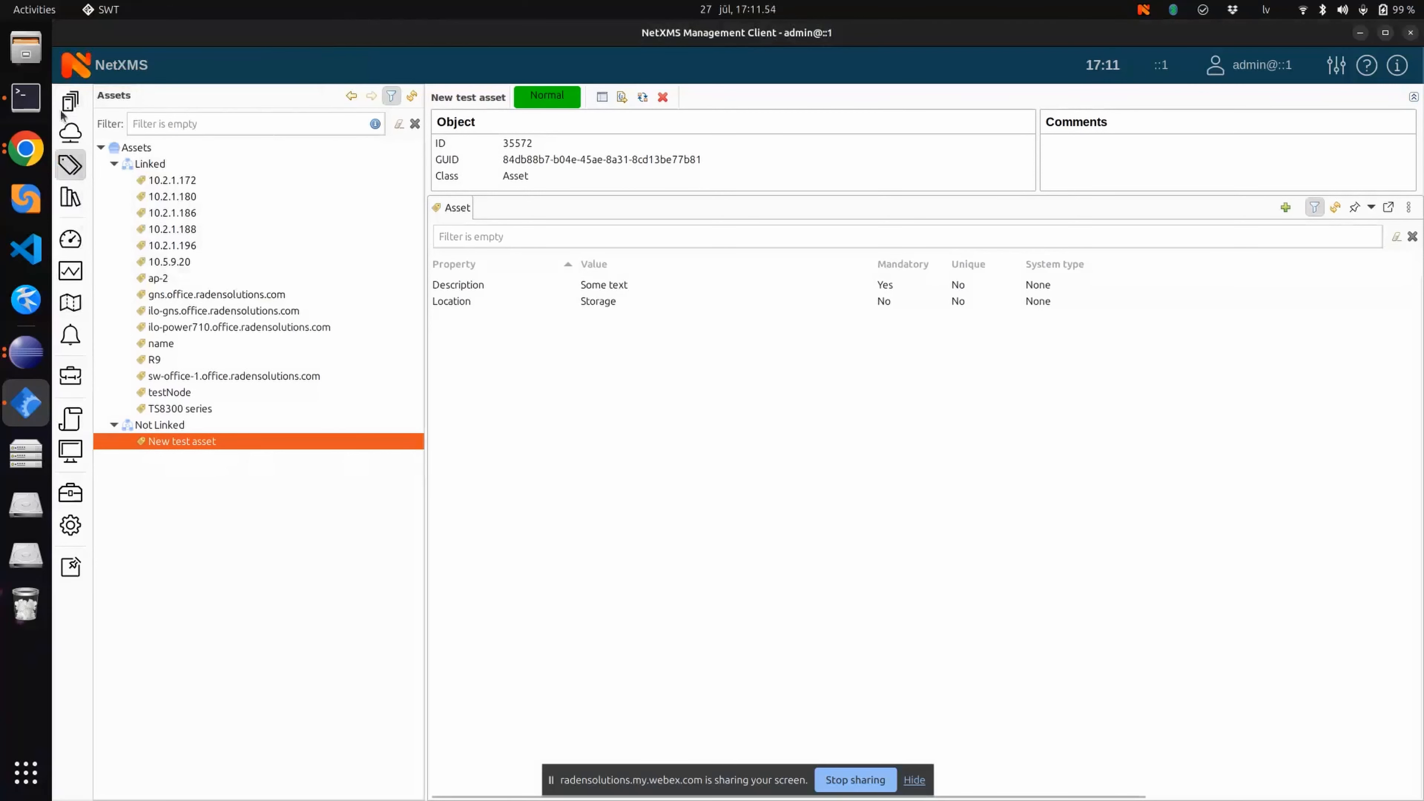
{"action": "left_click", "coordinate": [71, 102]}
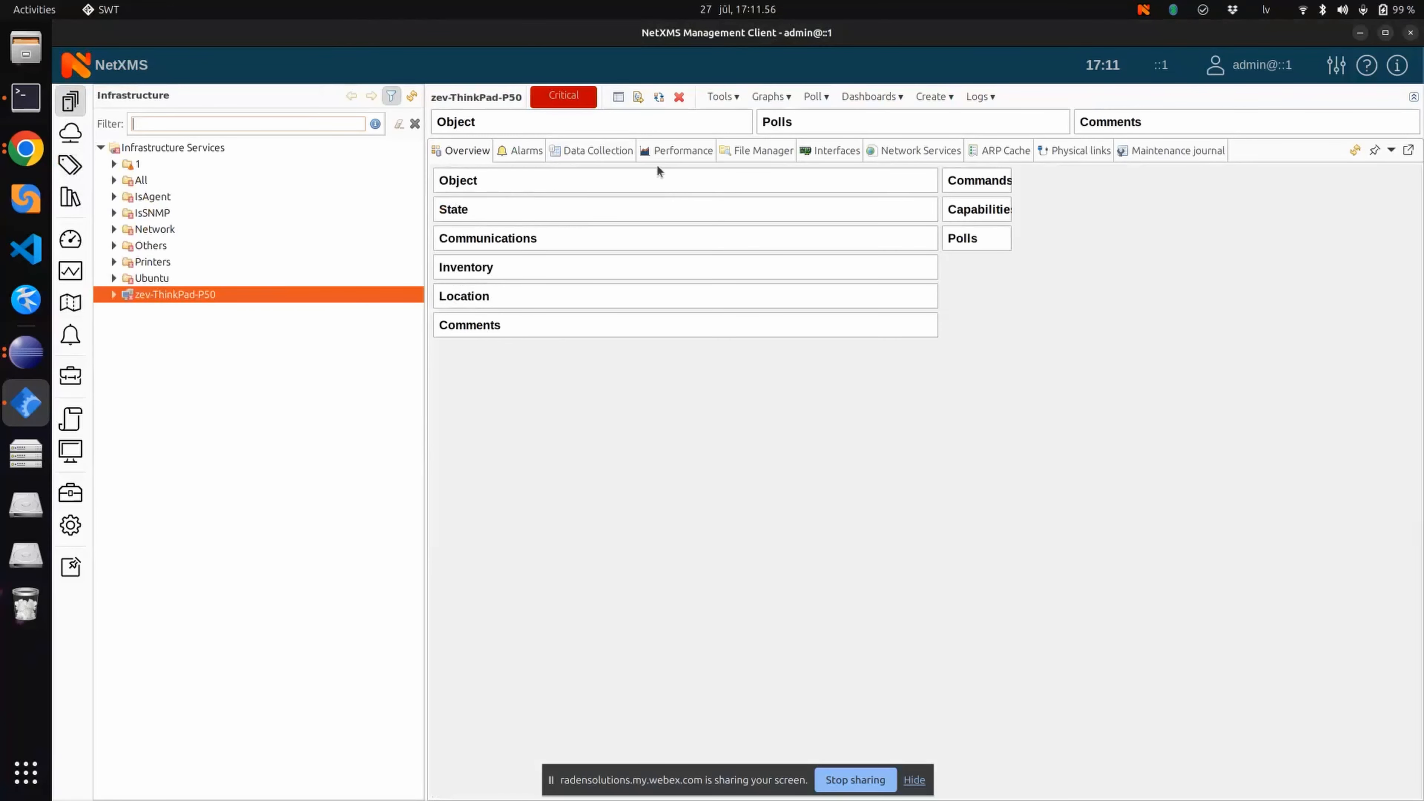
{"action": "left_click", "coordinate": [153, 295]}
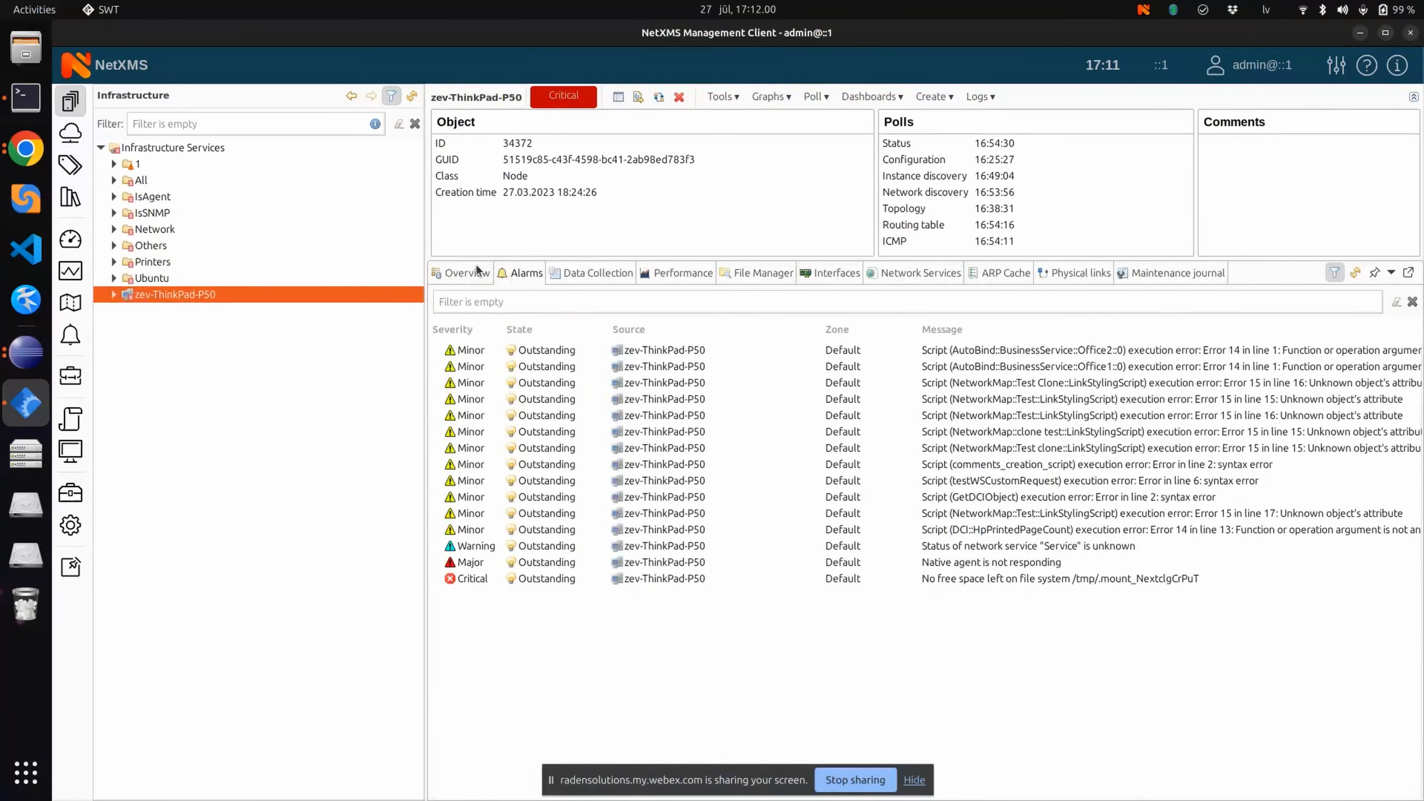
{"action": "left_click", "coordinate": [471, 272]}
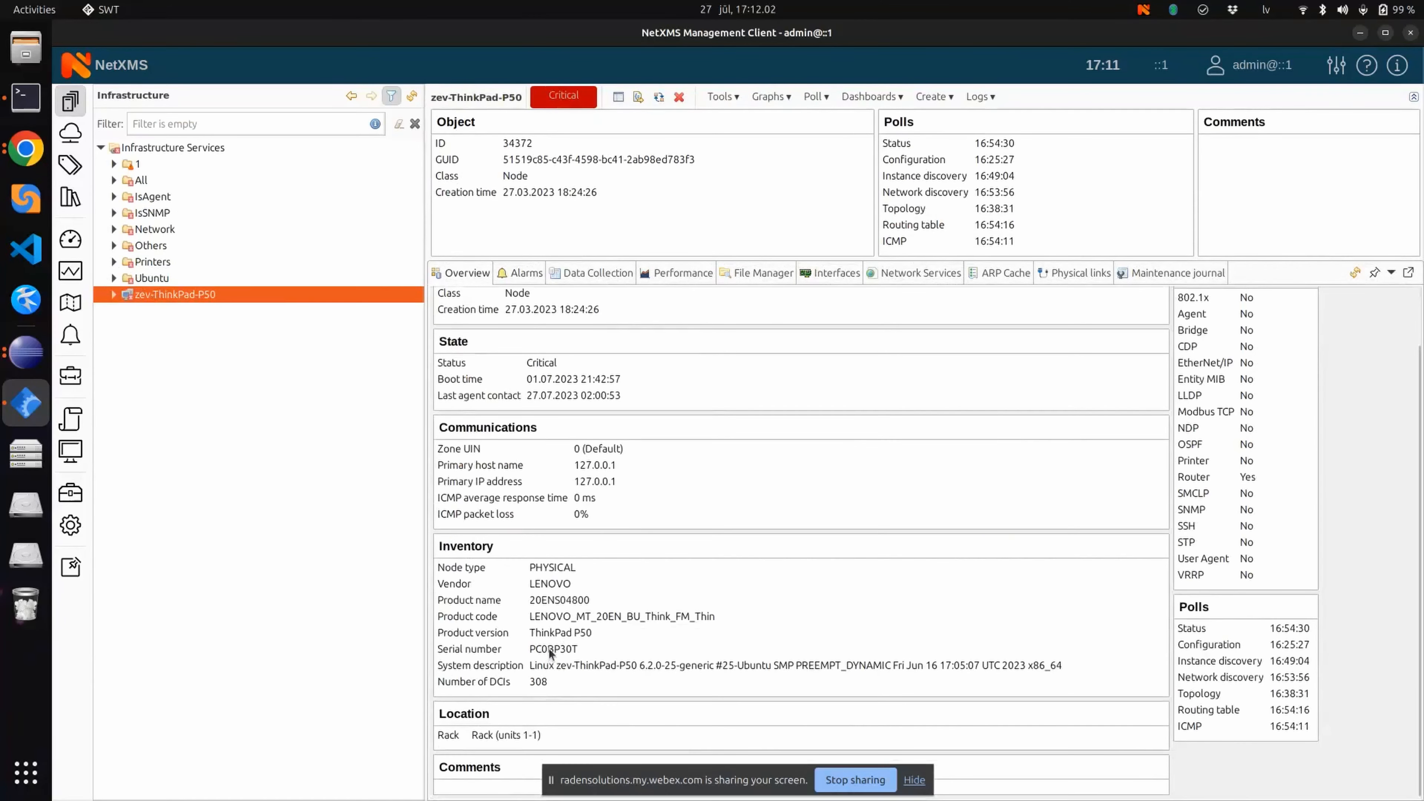
{"action": "right_click", "coordinate": [549, 648]}
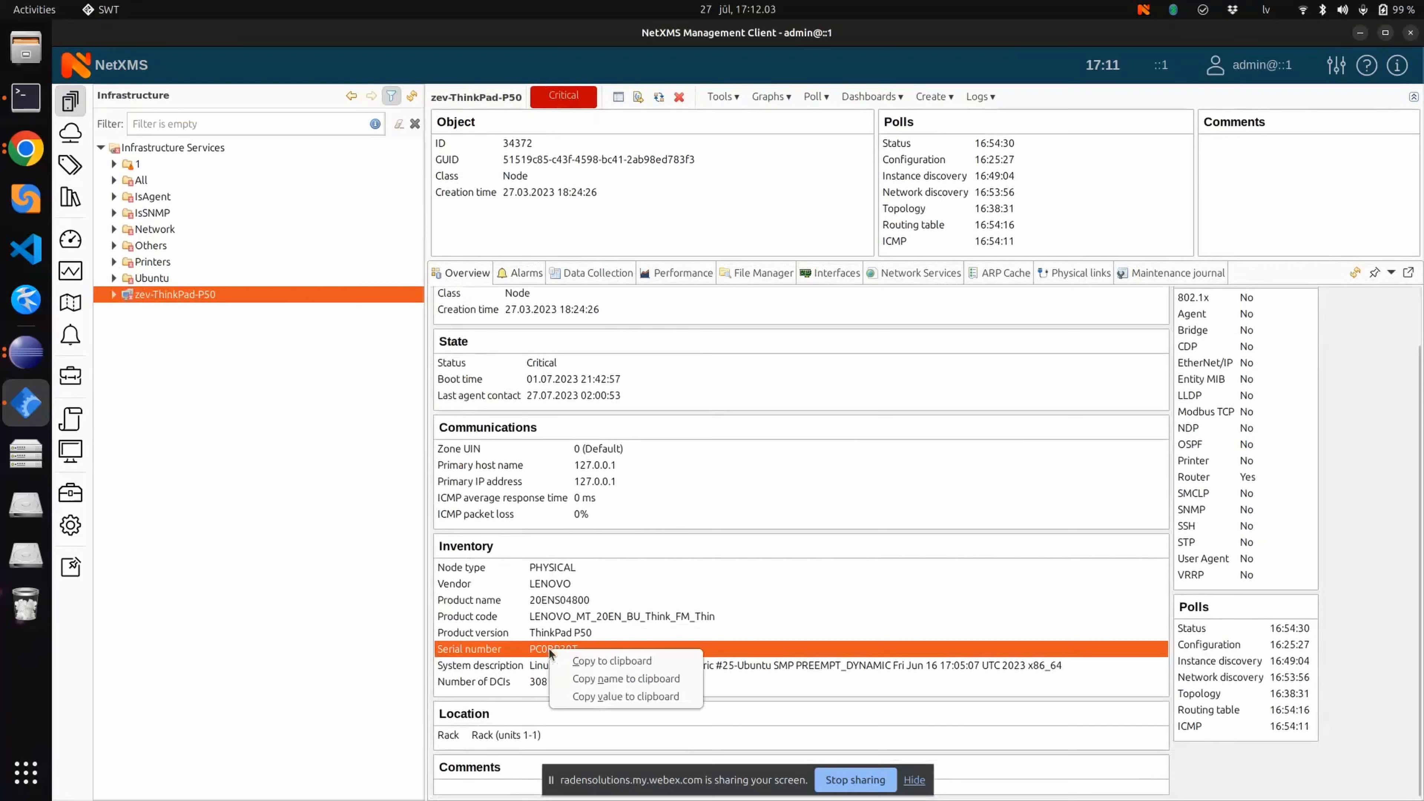
{"action": "left_click", "coordinate": [671, 696]}
- Add the Serial property to the unlinked asset "New test asset", using the copied serial number as its value
{"action": "left_click", "coordinate": [74, 174]}
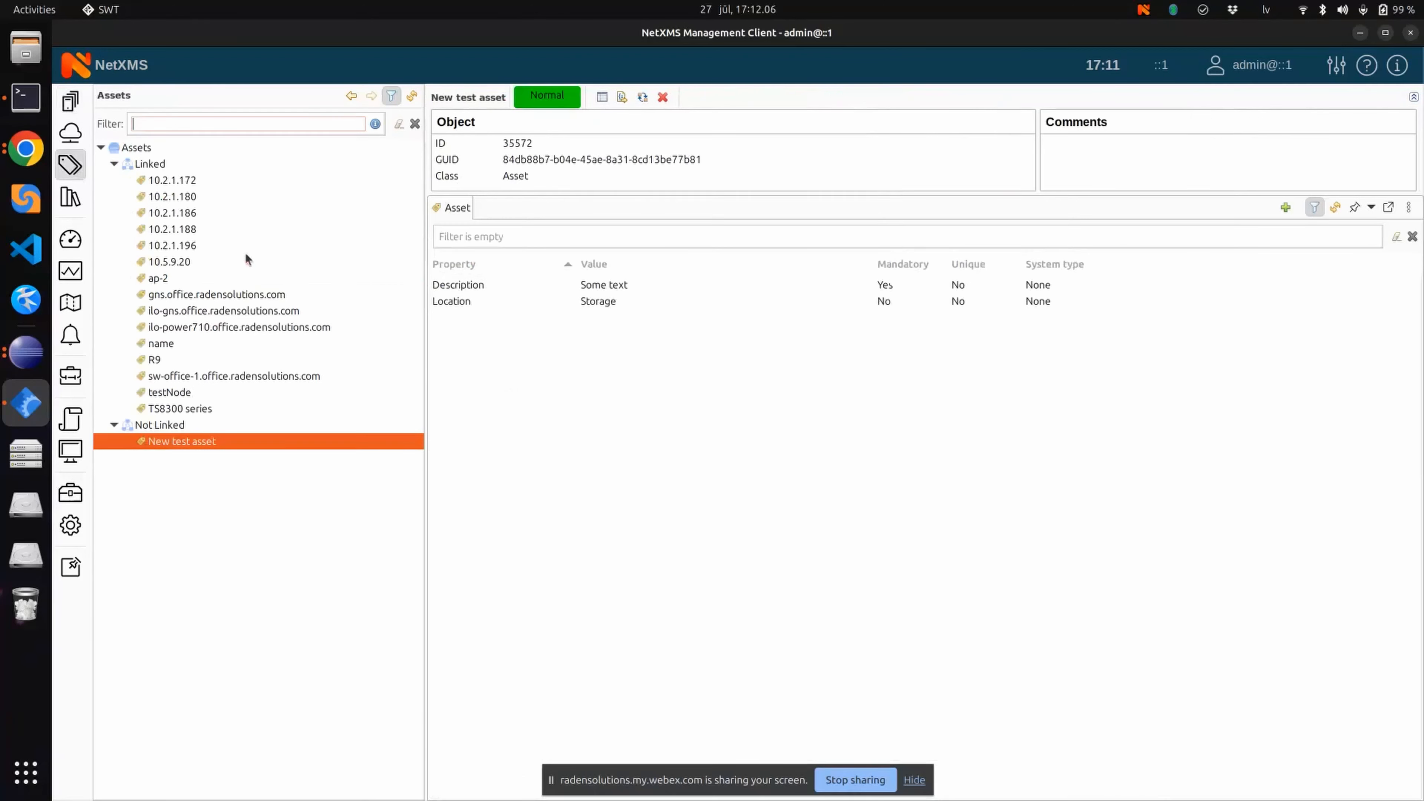
{"action": "right_click", "coordinate": [631, 420]}
{"action": "mouse_move", "coordinate": [707, 427]}
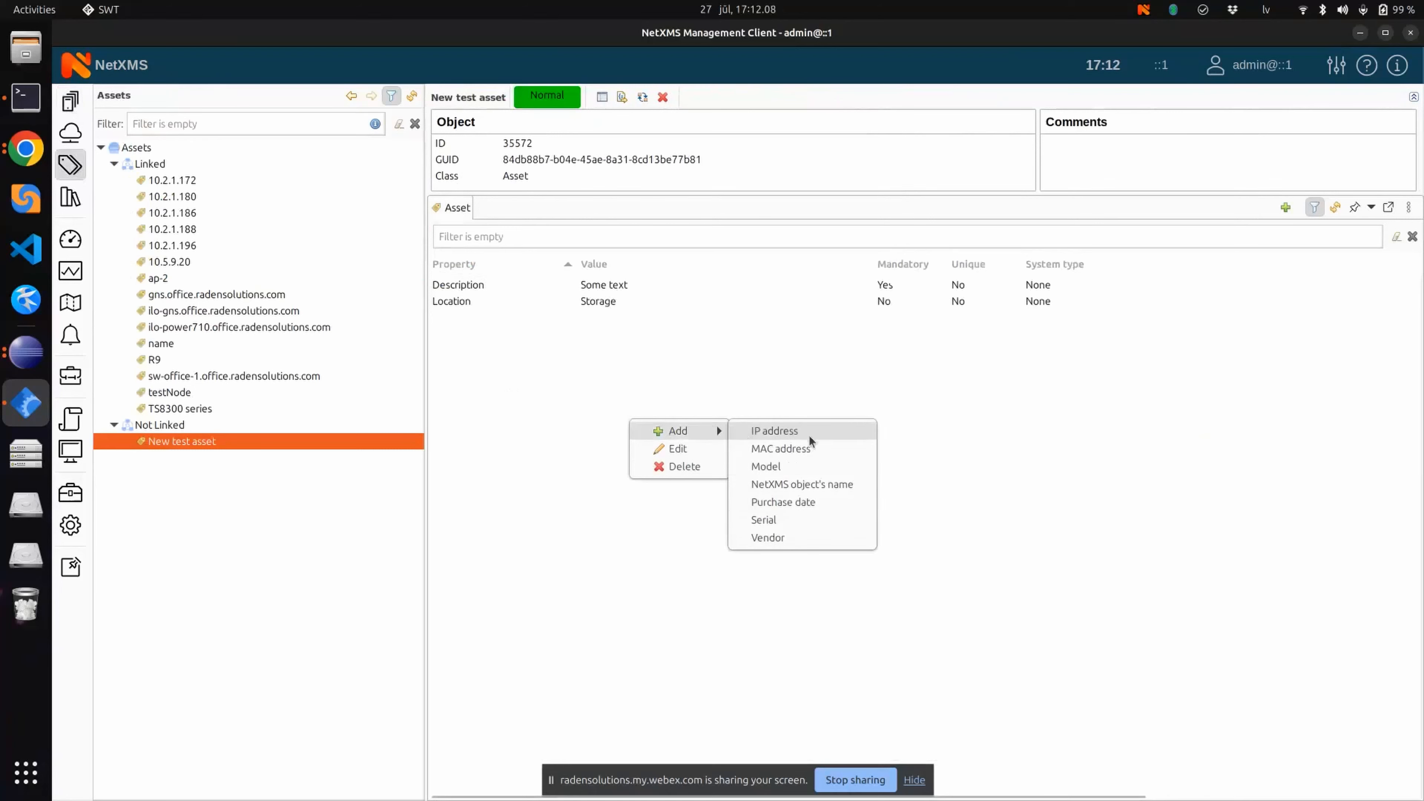
{"action": "left_click", "coordinate": [836, 519]}
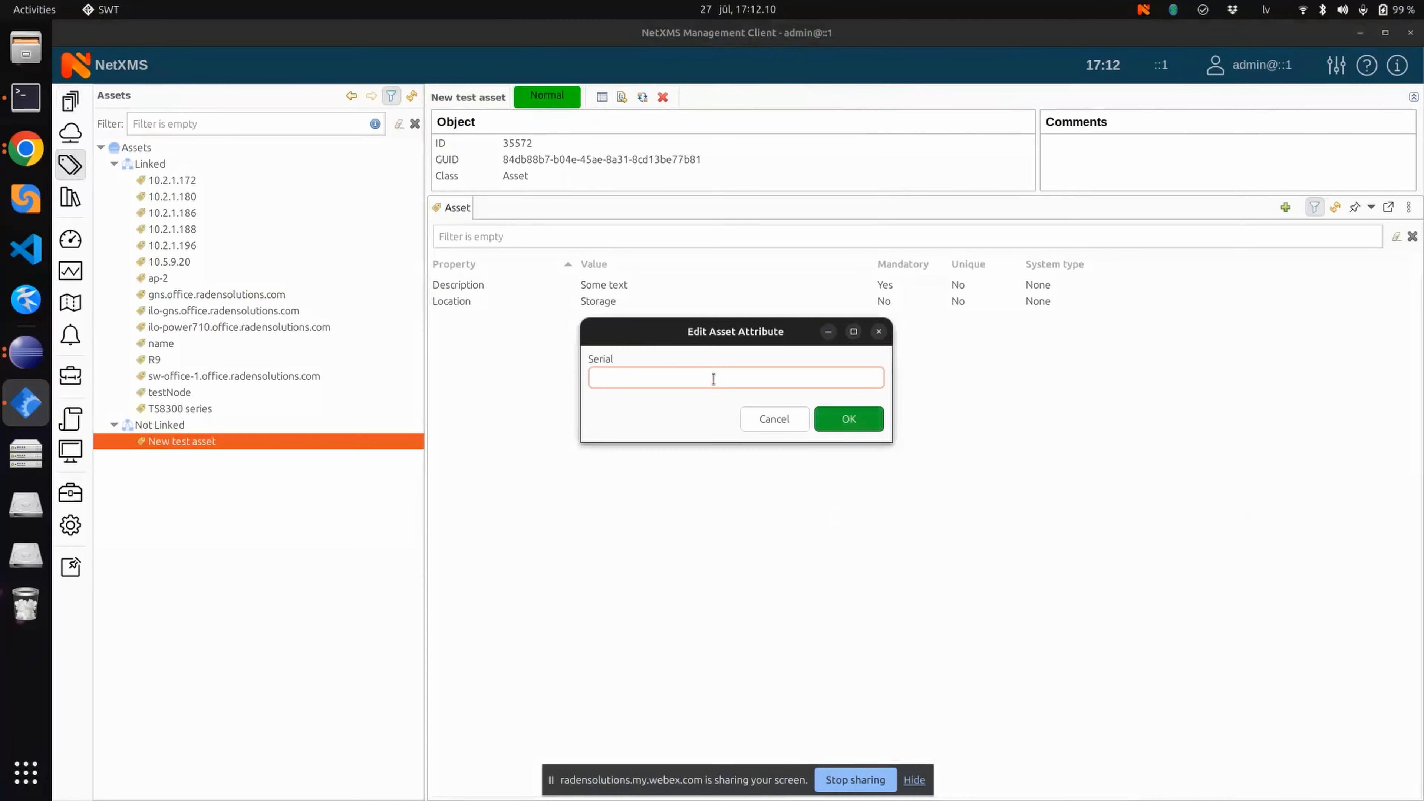
{"action": "key", "text": "ctrl+v"}
{"action": "left_click", "coordinate": [849, 420]}
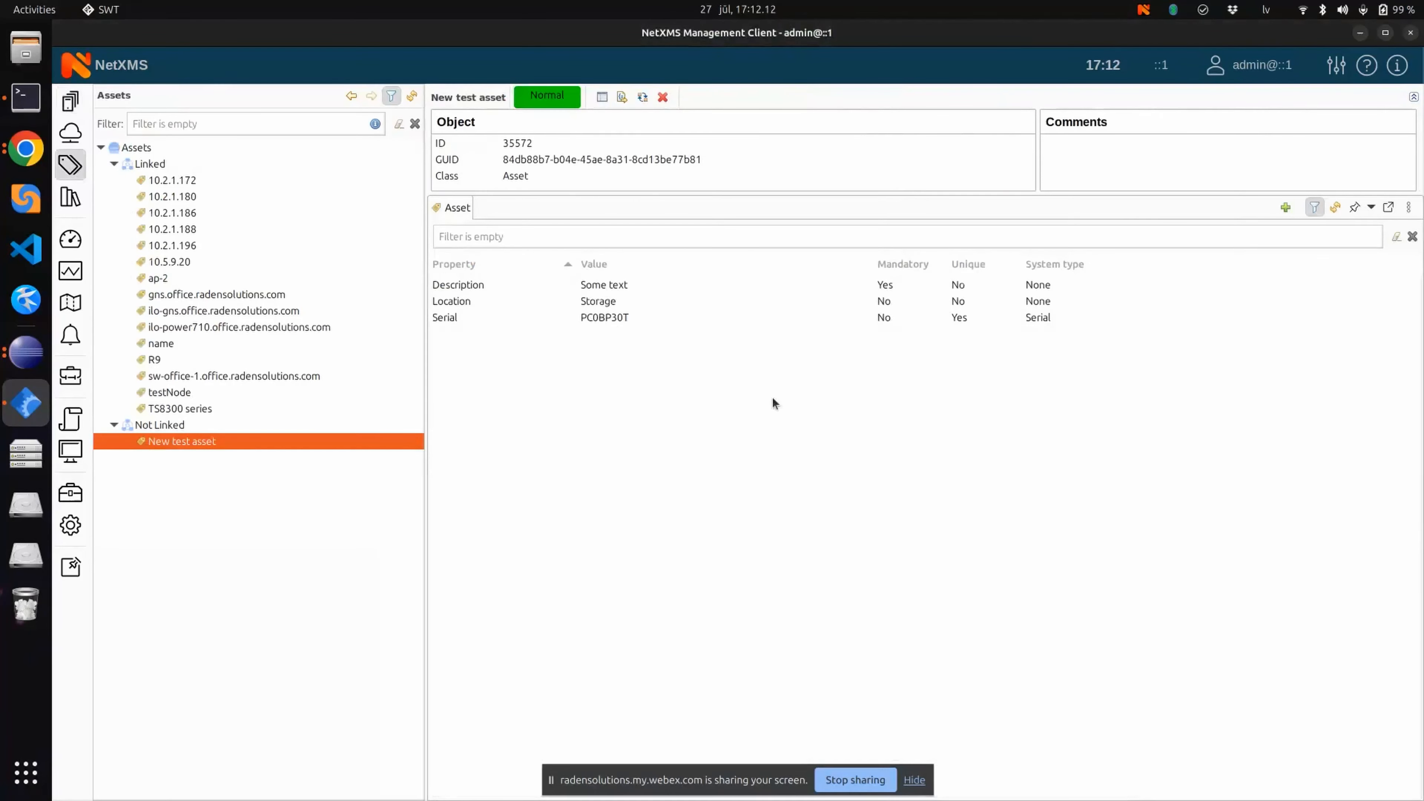
{"action": "left_click", "coordinate": [636, 318]}
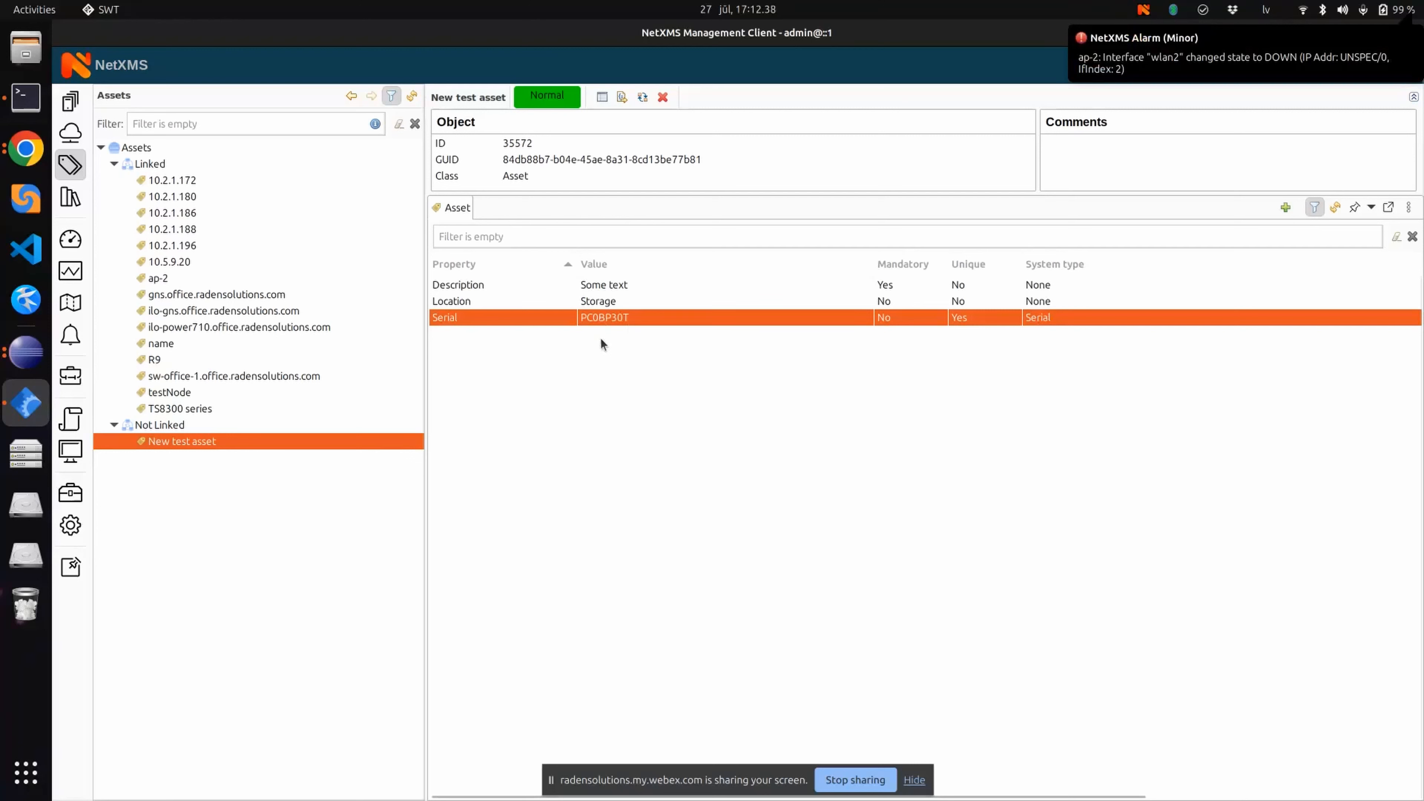
- Run a configuration poll on the zev-ThinkPad-P50 infrastructure node
{"action": "left_click", "coordinate": [72, 103]}
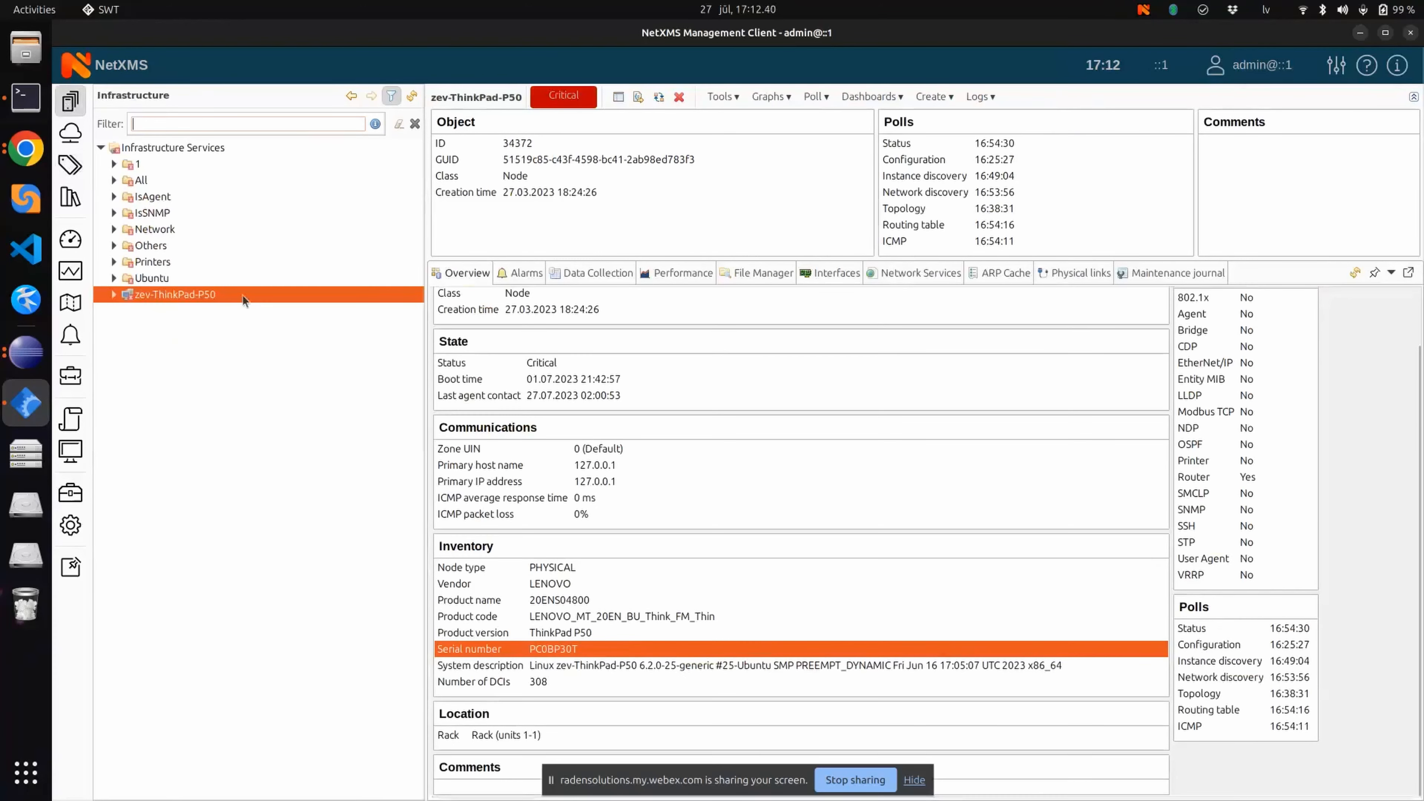
{"action": "right_click", "coordinate": [186, 295]}
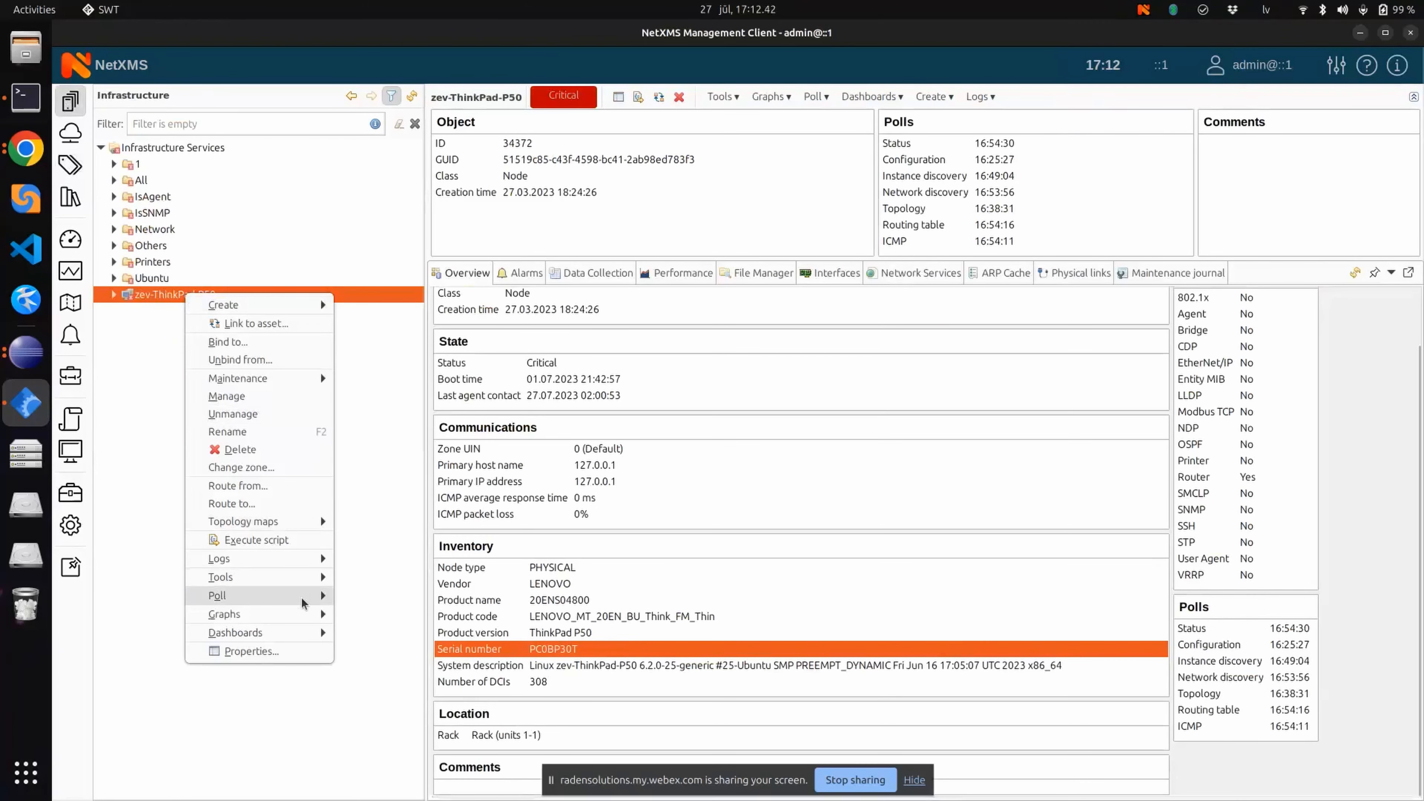
{"action": "mouse_move", "coordinate": [305, 596]}
{"action": "left_click", "coordinate": [440, 619]}
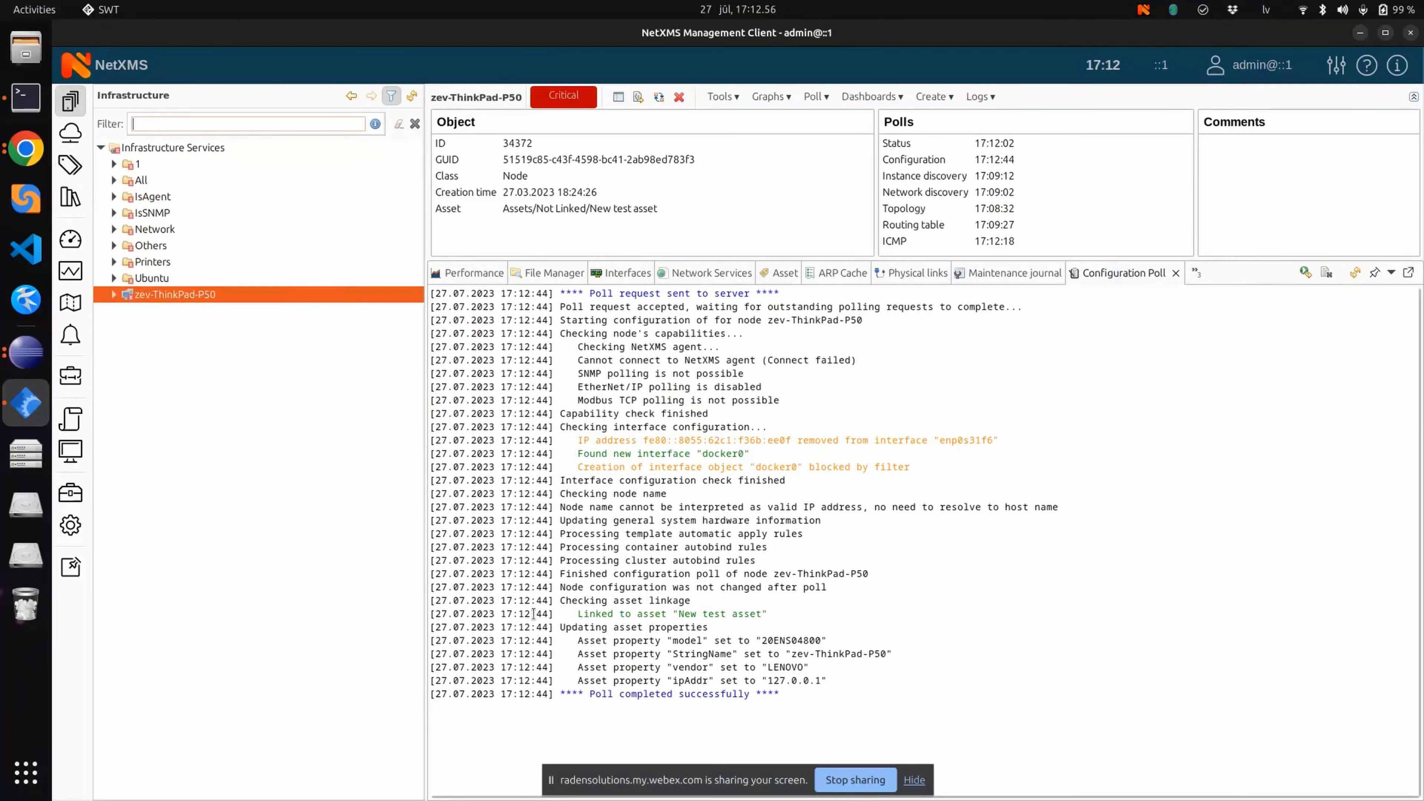
- Examine the asset linkage line and the vendor and StringName property updates in the configuration poll output
{"action": "left_click_drag", "start_coordinate": [578, 614], "coordinate": [762, 614]}
{"action": "left_click", "coordinate": [715, 611]}
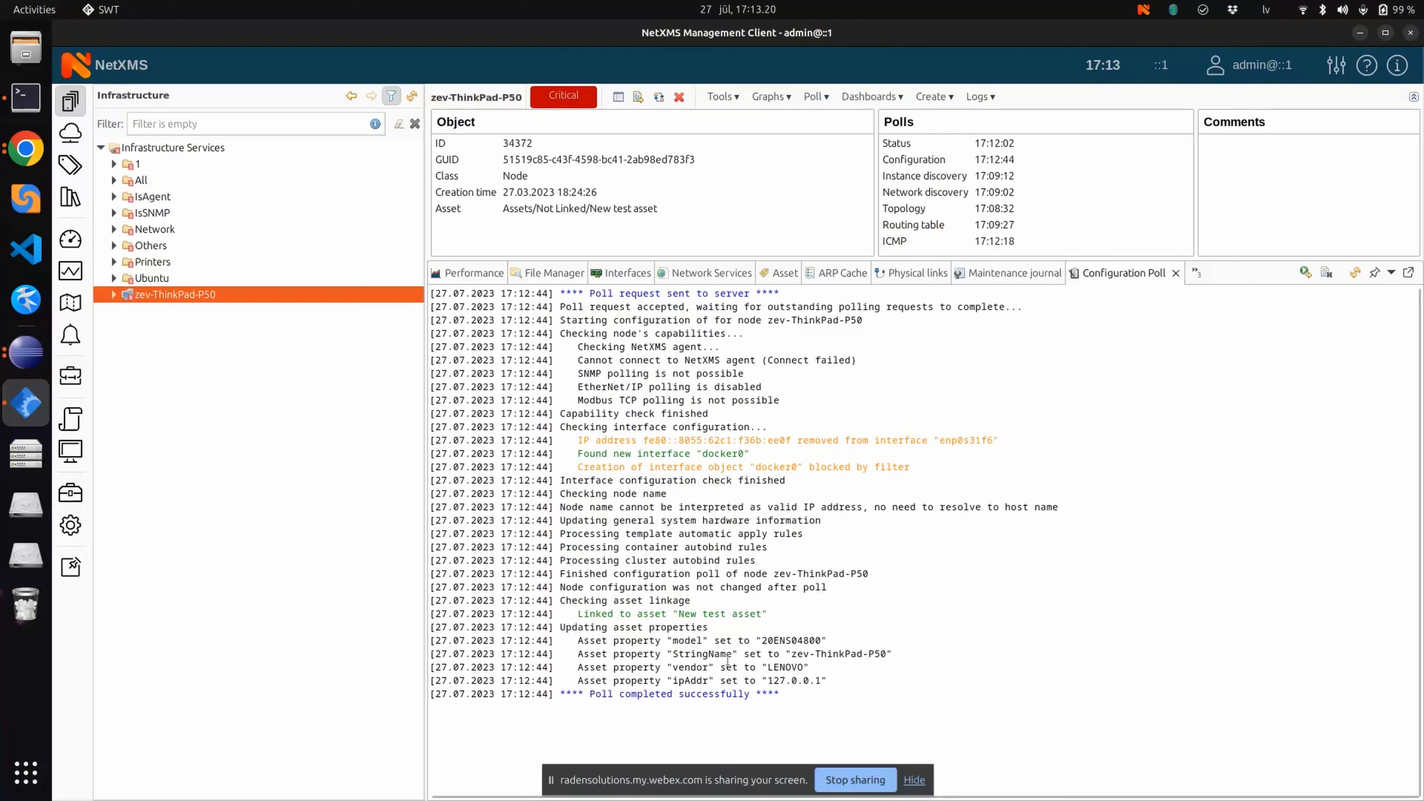
{"action": "double_click", "coordinate": [685, 667]}
{"action": "left_click", "coordinate": [692, 651]}
{"action": "double_click", "coordinate": [692, 653]}
- Sort the asset management schema by system type and review the IP address, MAC address, model, serial and vendor attributes
{"action": "left_click", "coordinate": [70, 525]}
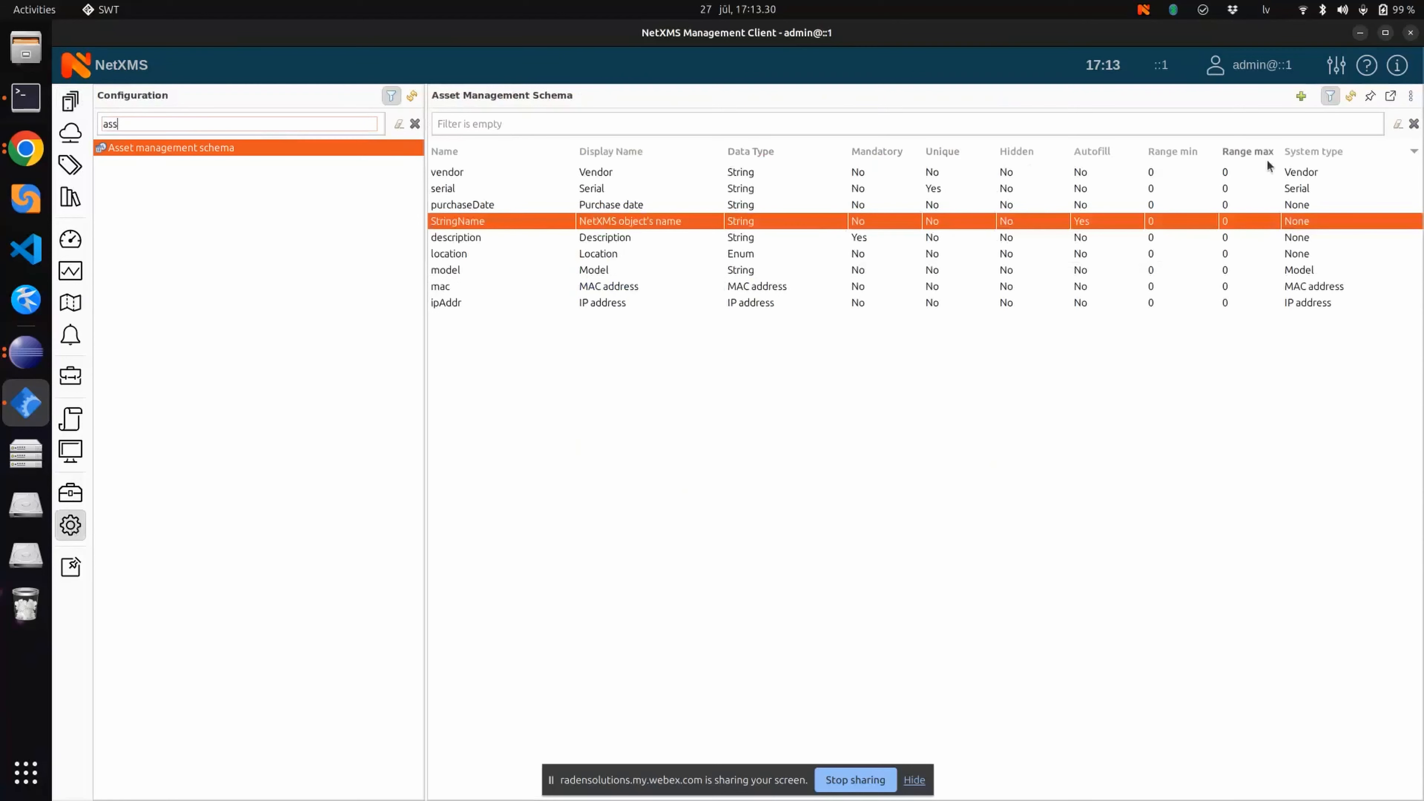
{"action": "left_click", "coordinate": [1323, 149]}
{"action": "left_click", "coordinate": [1305, 176]}
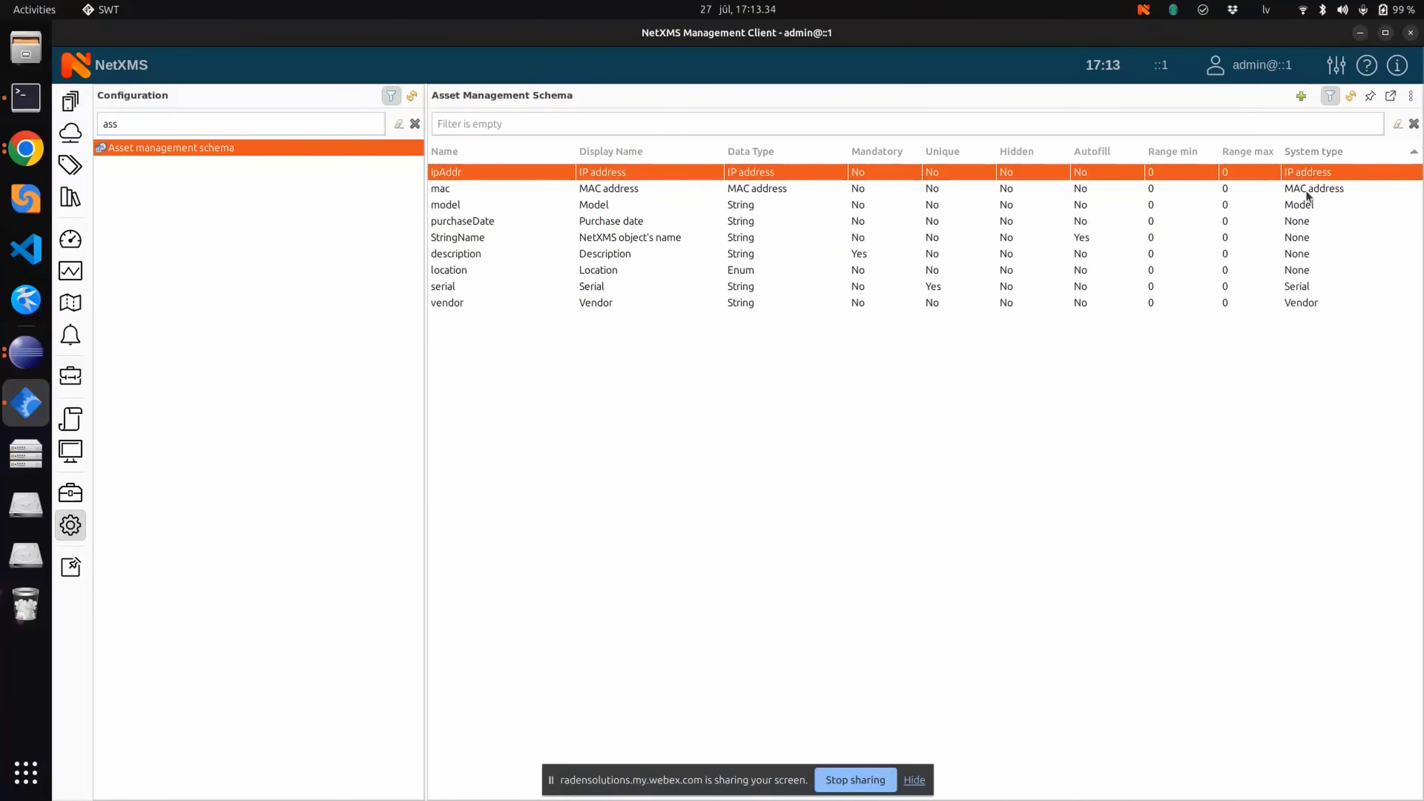
{"action": "left_click", "coordinate": [1301, 206]}
{"action": "left_click", "coordinate": [1332, 190]}
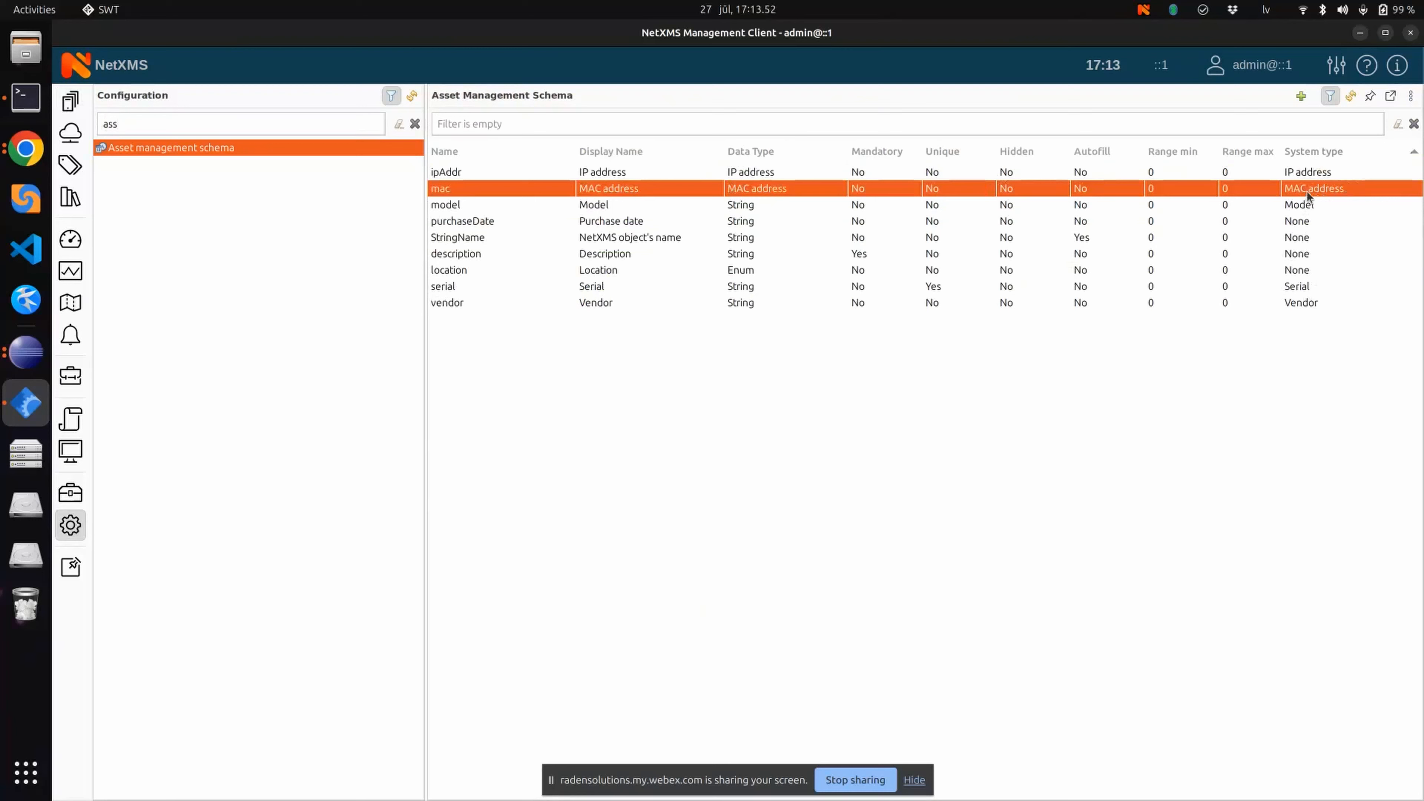
{"action": "left_click", "coordinate": [1315, 208]}
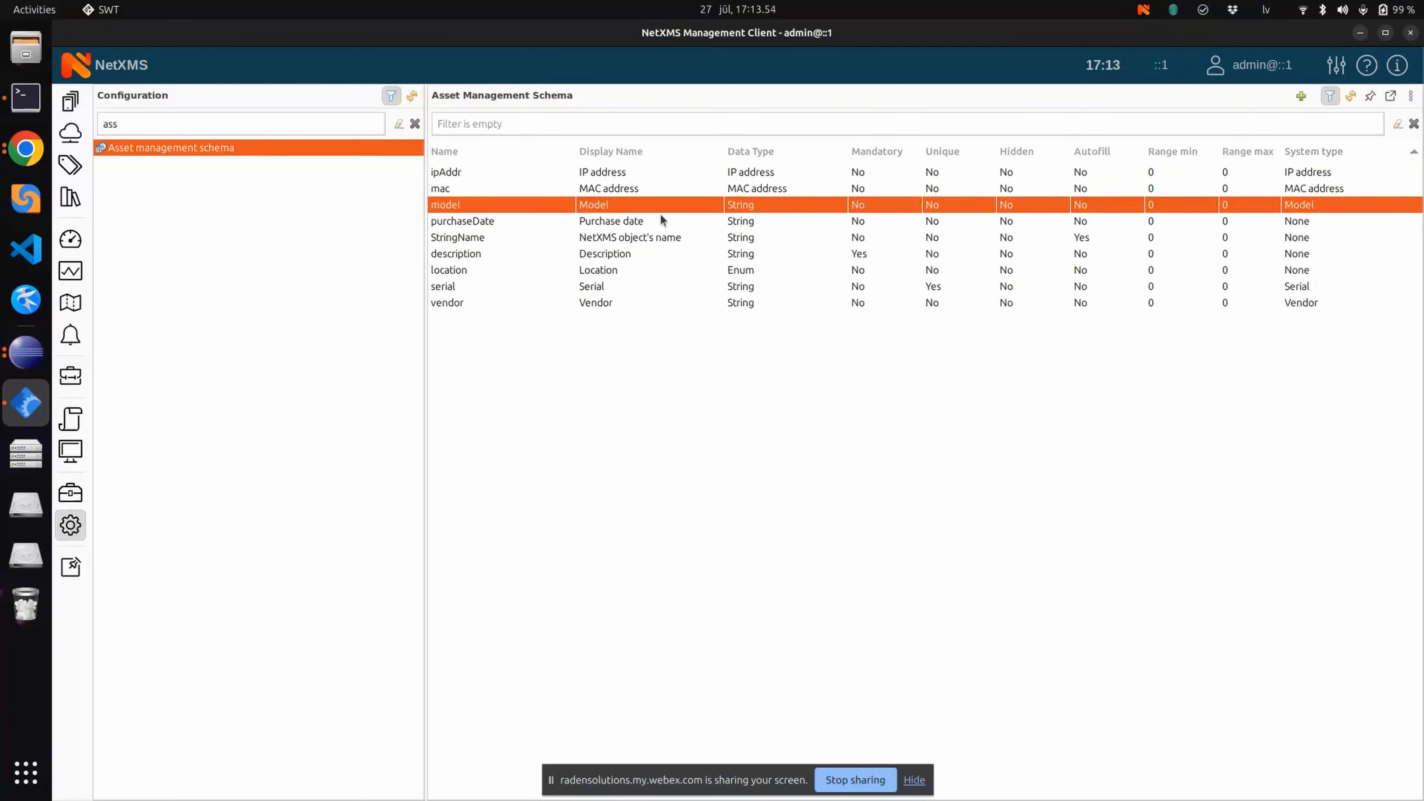
{"action": "left_click", "coordinate": [1309, 287]}
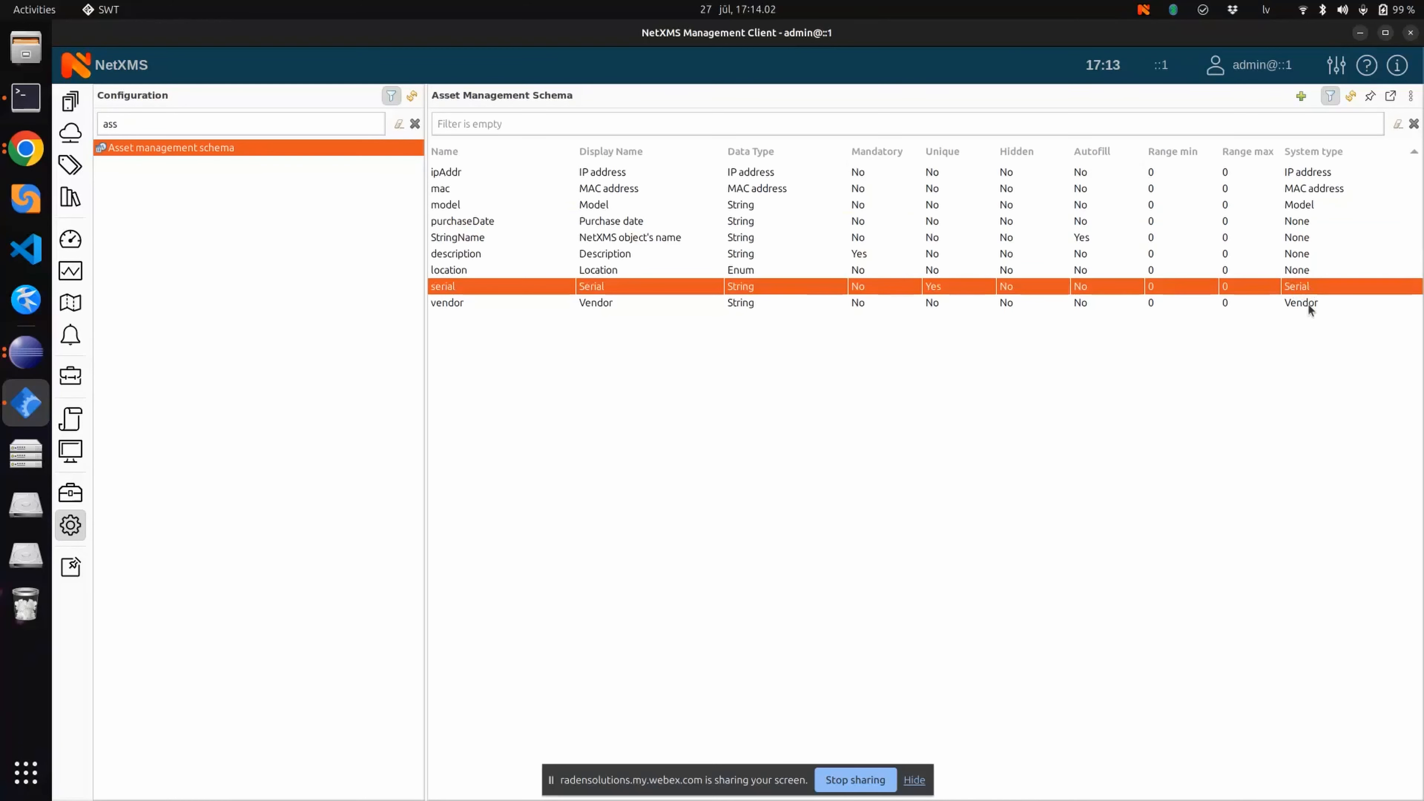
{"action": "left_click", "coordinate": [1309, 304]}
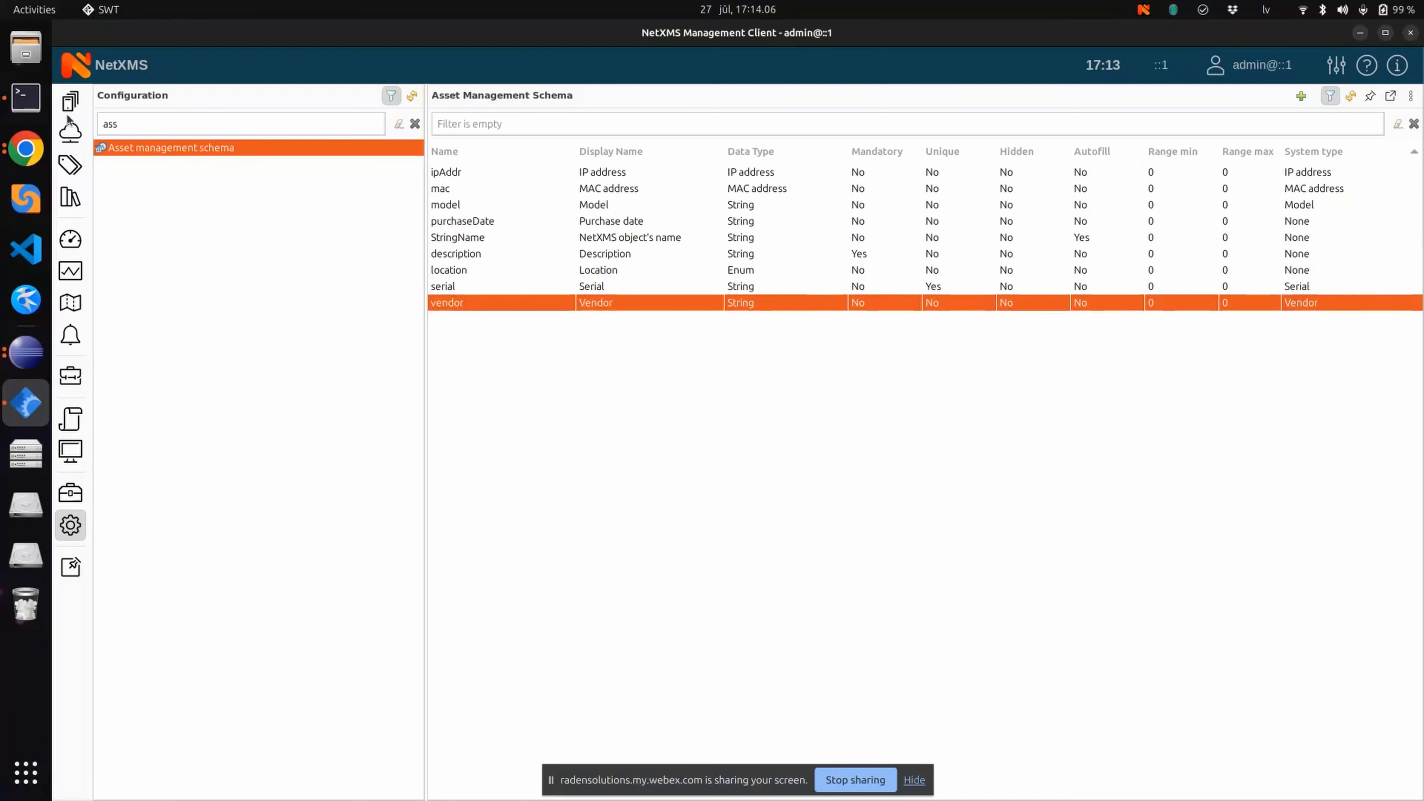
- Compare the StringName update in the node's poll output with that attribute's Autofill setting in the asset management schema
{"action": "left_click", "coordinate": [70, 101]}
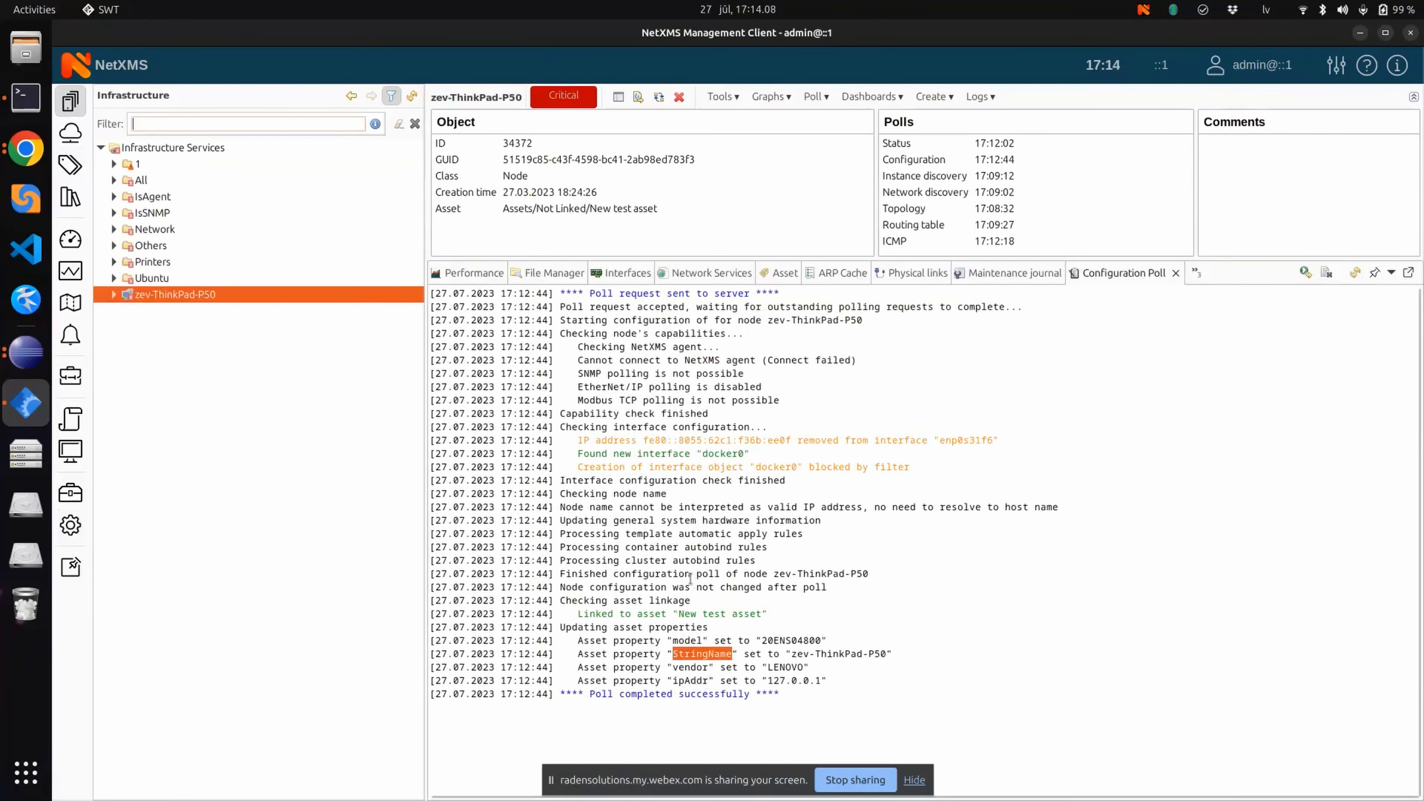
{"action": "left_click", "coordinate": [695, 654]}
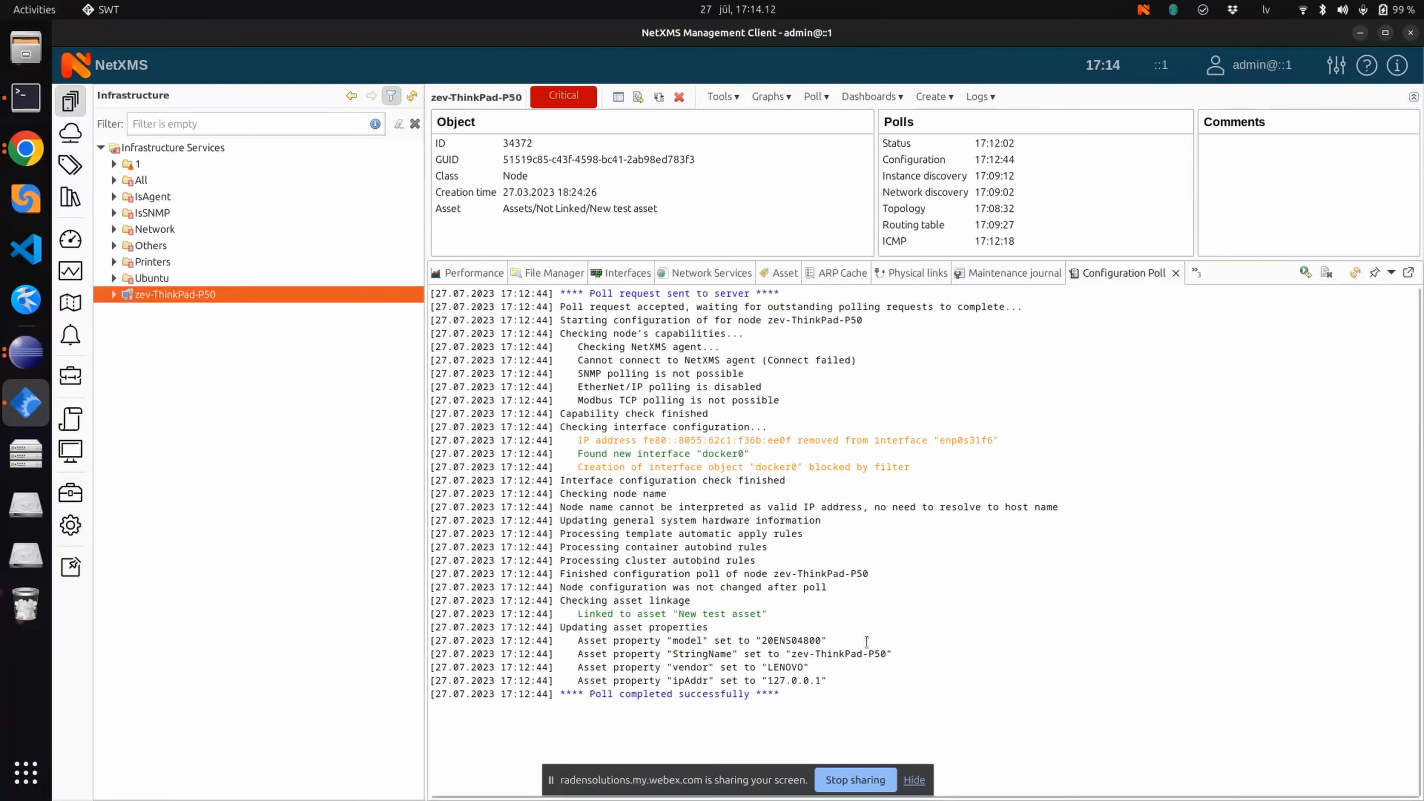
{"action": "left_click", "coordinate": [79, 524]}
{"action": "left_click", "coordinate": [1086, 239]}
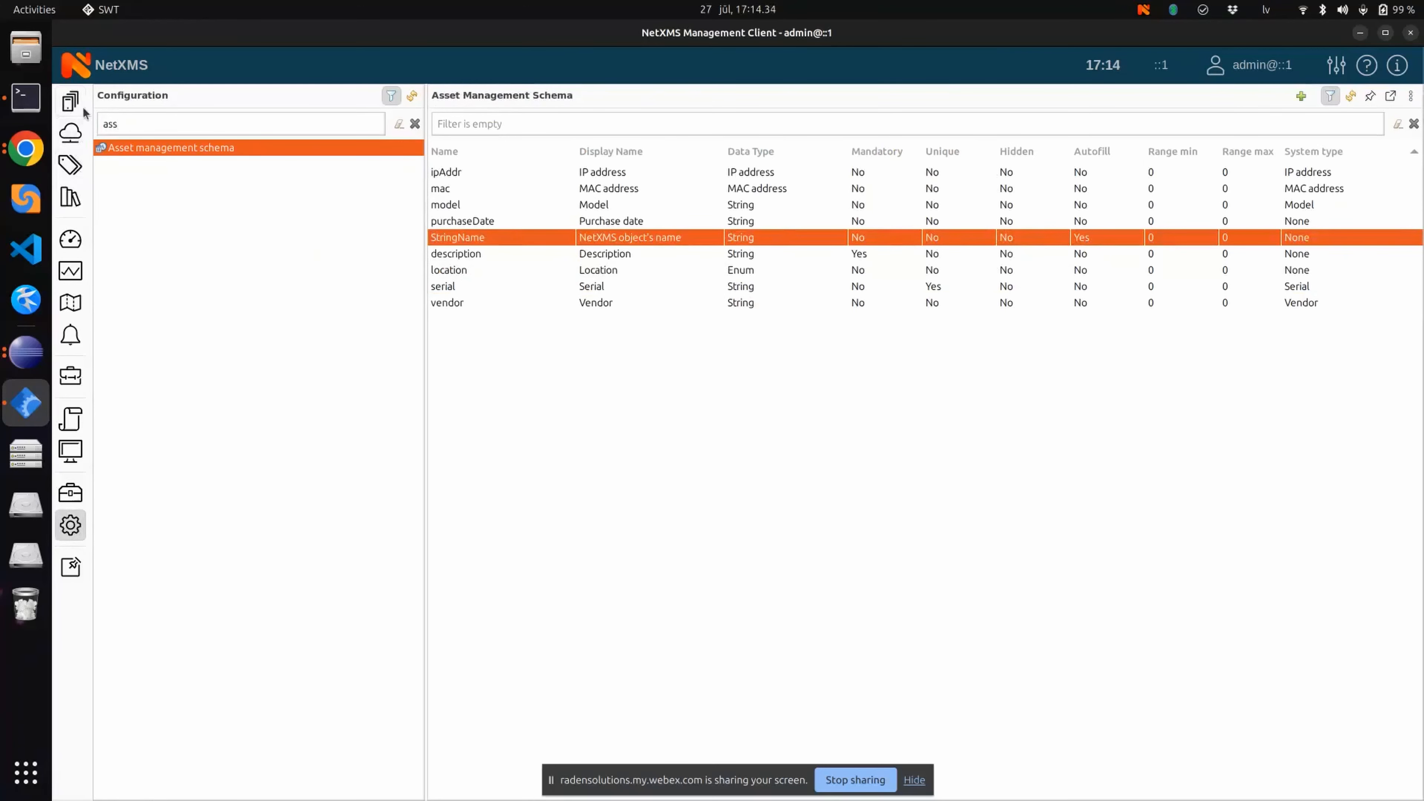
- Open the asset properties of the zev-ThinkPad-P50 node and review the description, vendor and serial entries
{"action": "left_click", "coordinate": [69, 102]}
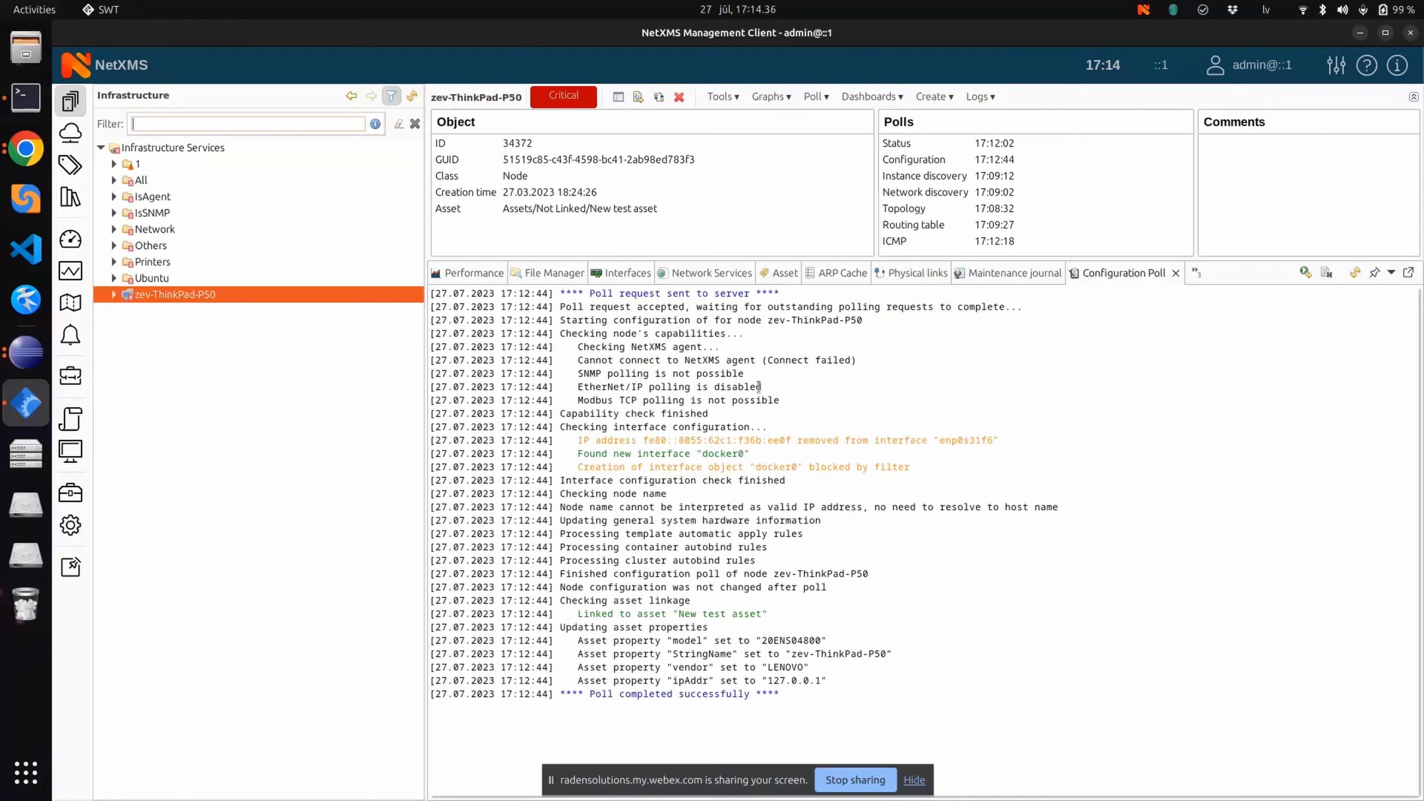
{"action": "left_click", "coordinate": [783, 274]}
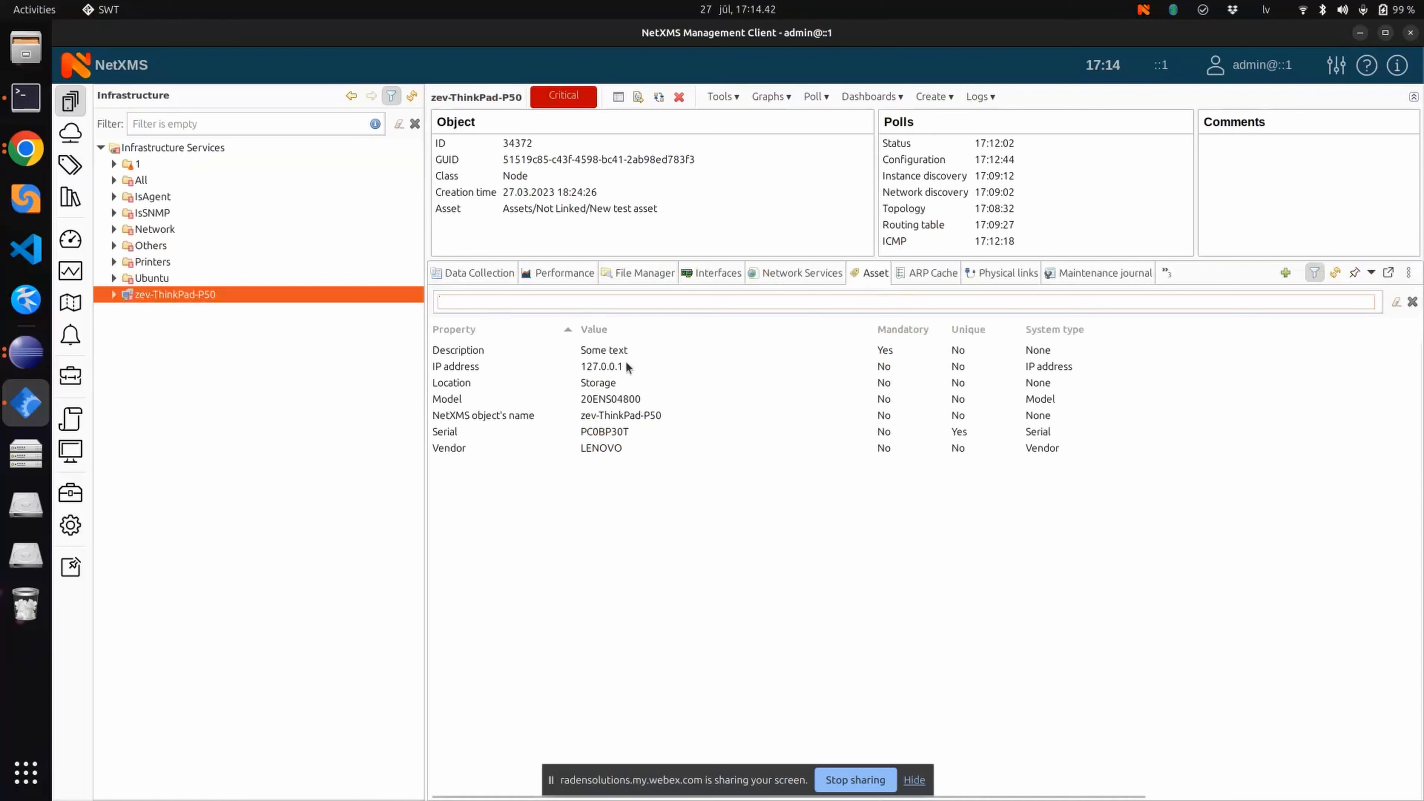
{"action": "left_click", "coordinate": [639, 352]}
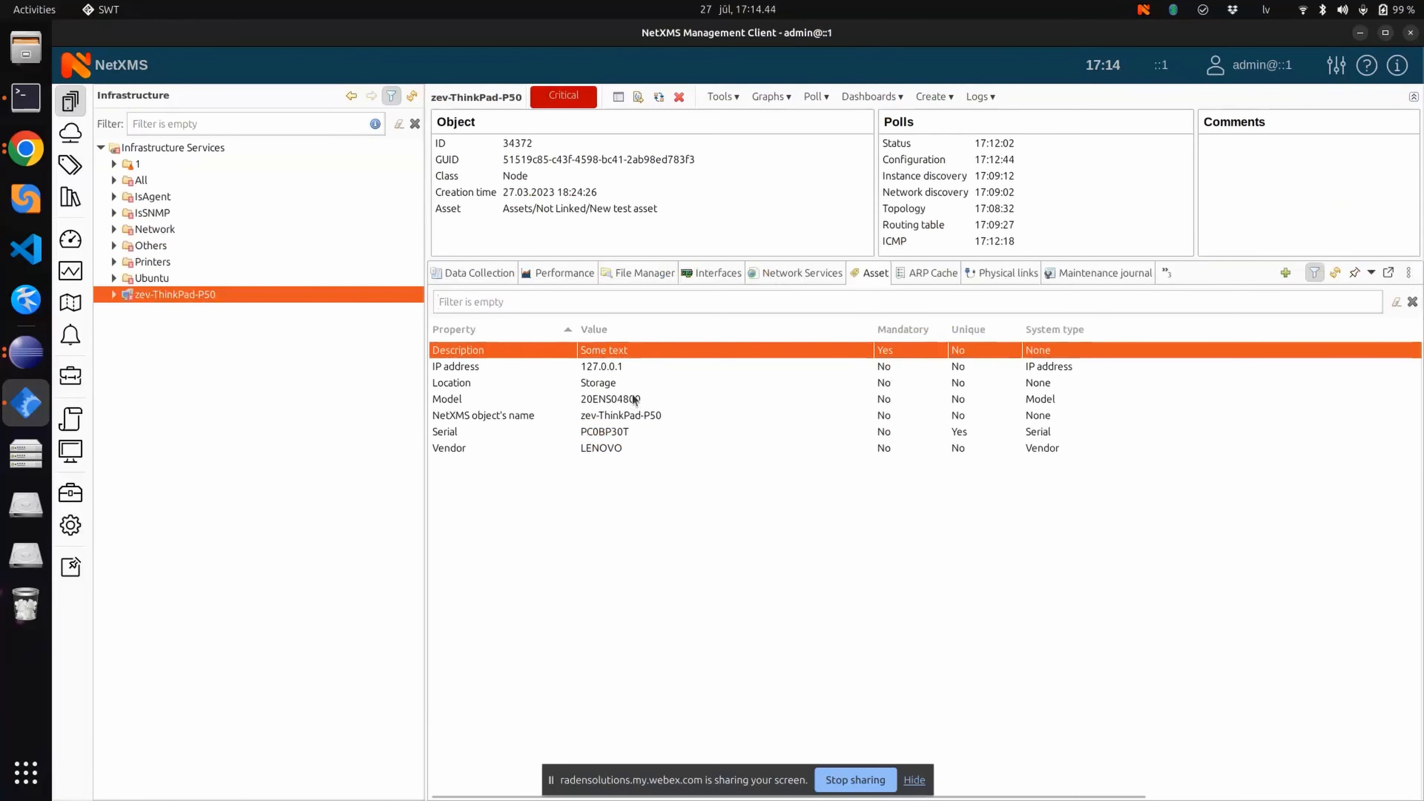
{"action": "left_click", "coordinate": [648, 449]}
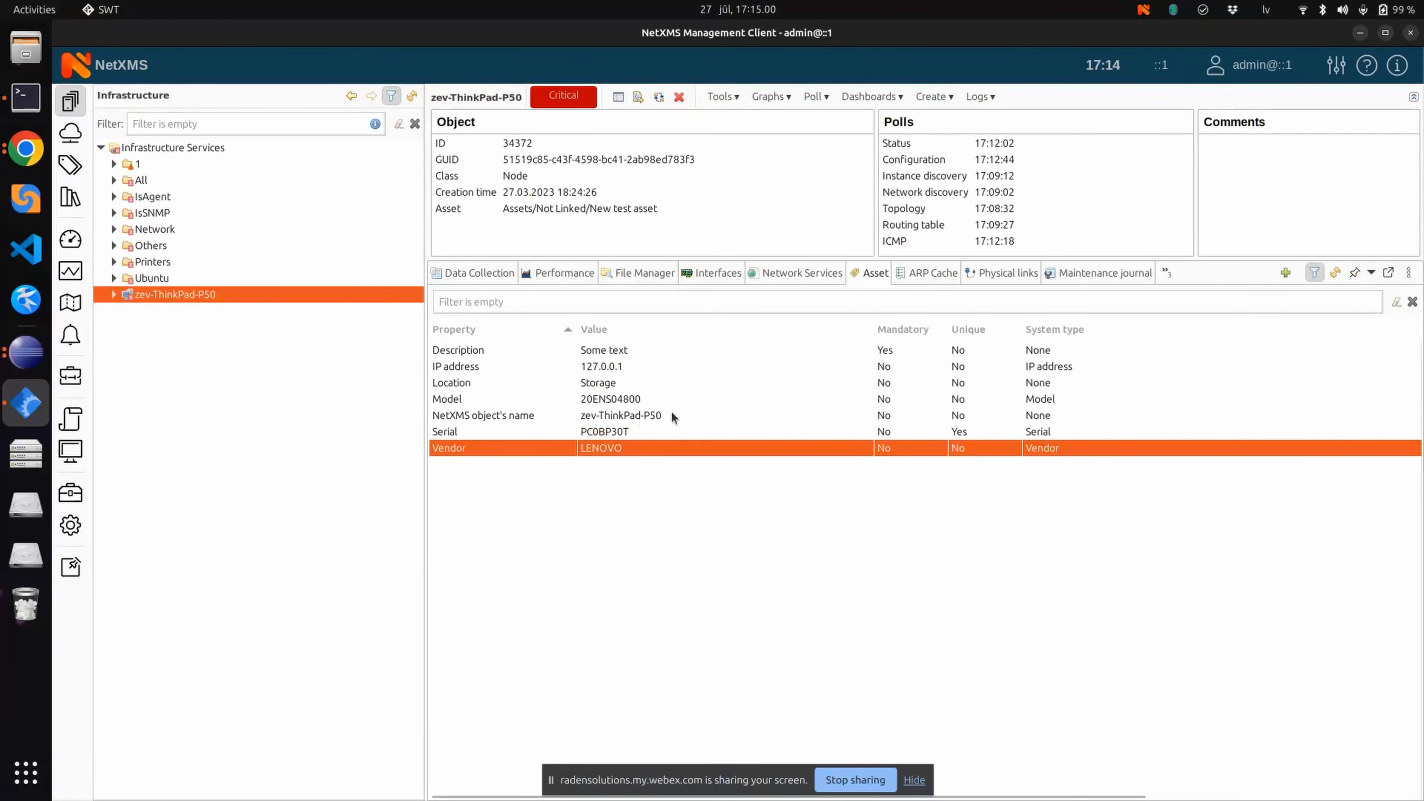
{"action": "left_click", "coordinate": [676, 430]}
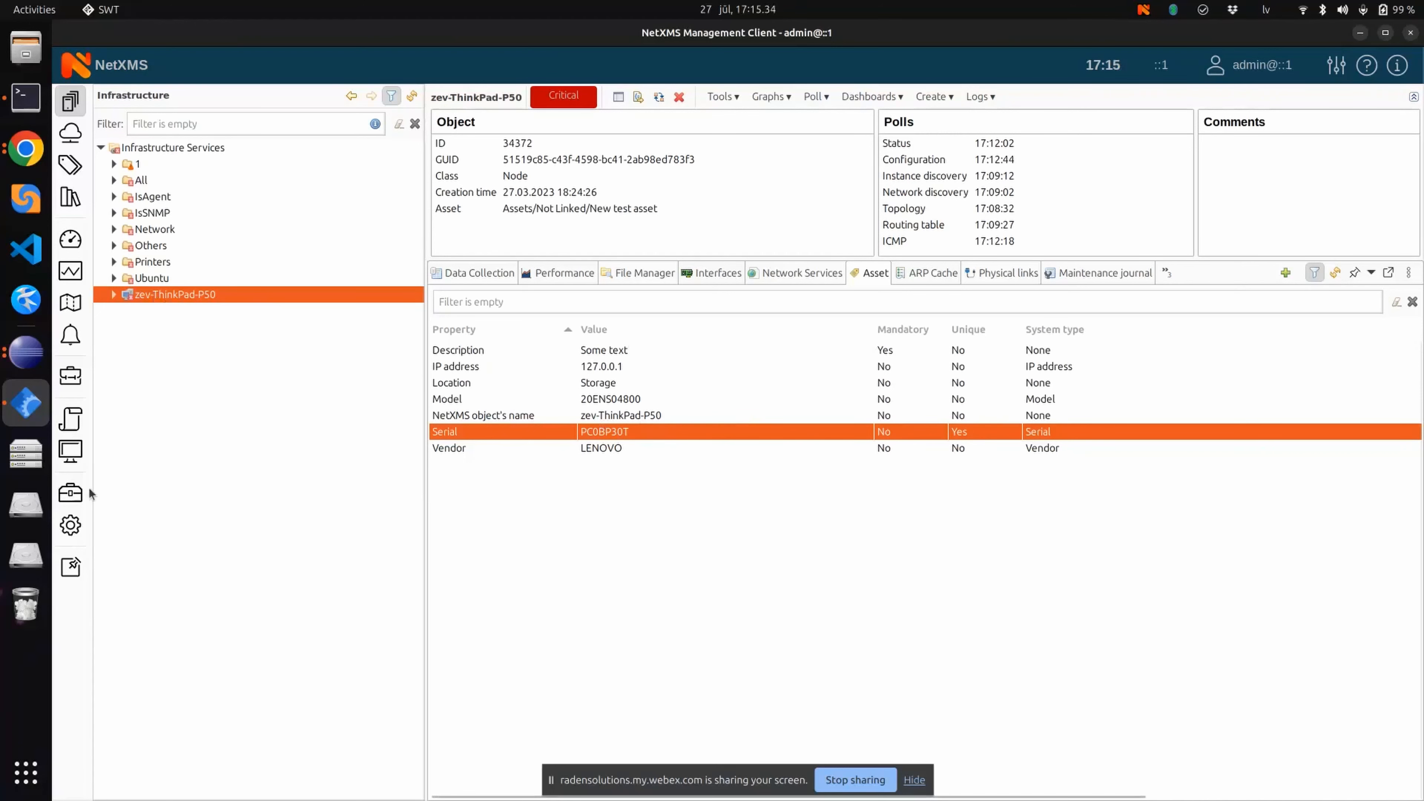
- Query the Asset Changes log and examine which users made the vendor and serial changes to "New test asset"
{"action": "left_click", "coordinate": [70, 421]}
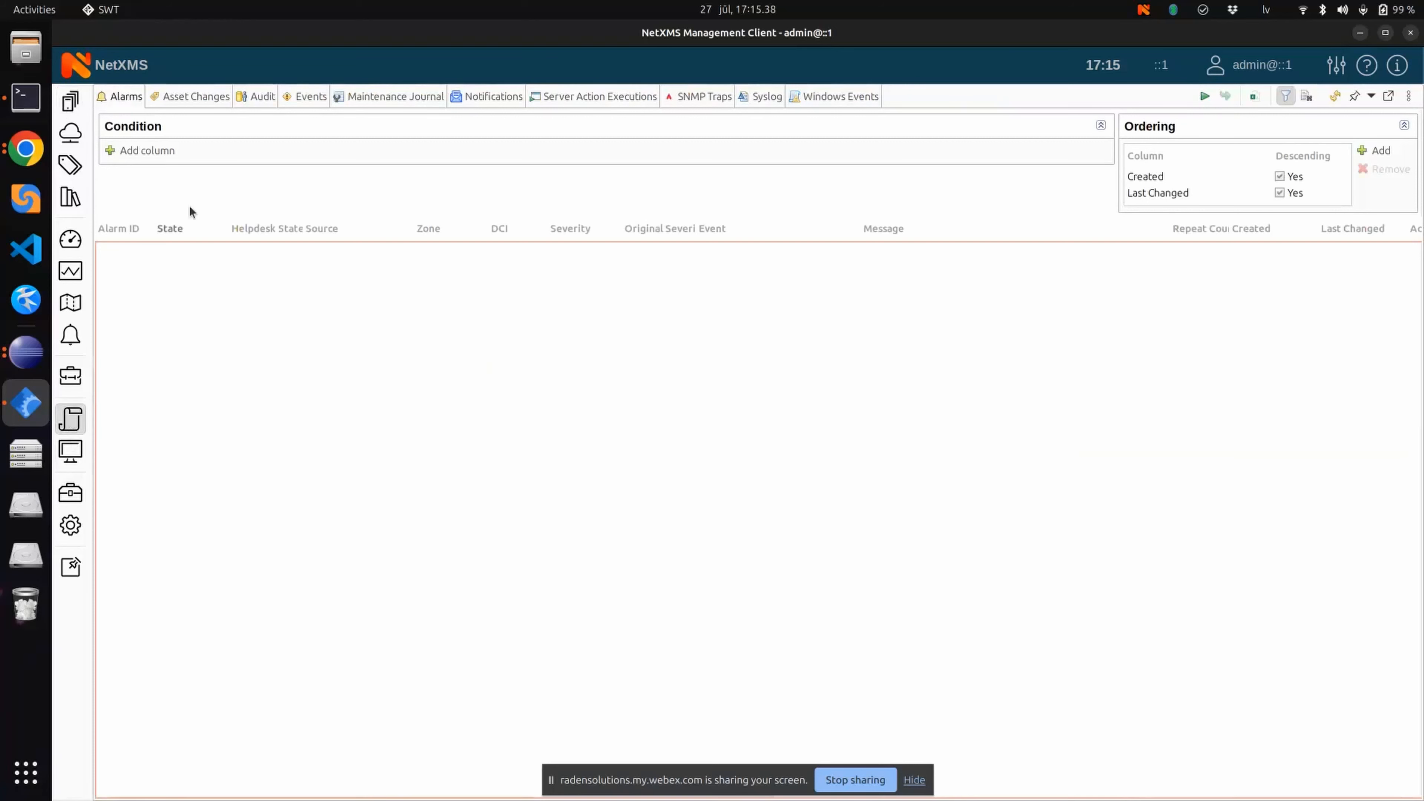
{"action": "left_click", "coordinate": [195, 97]}
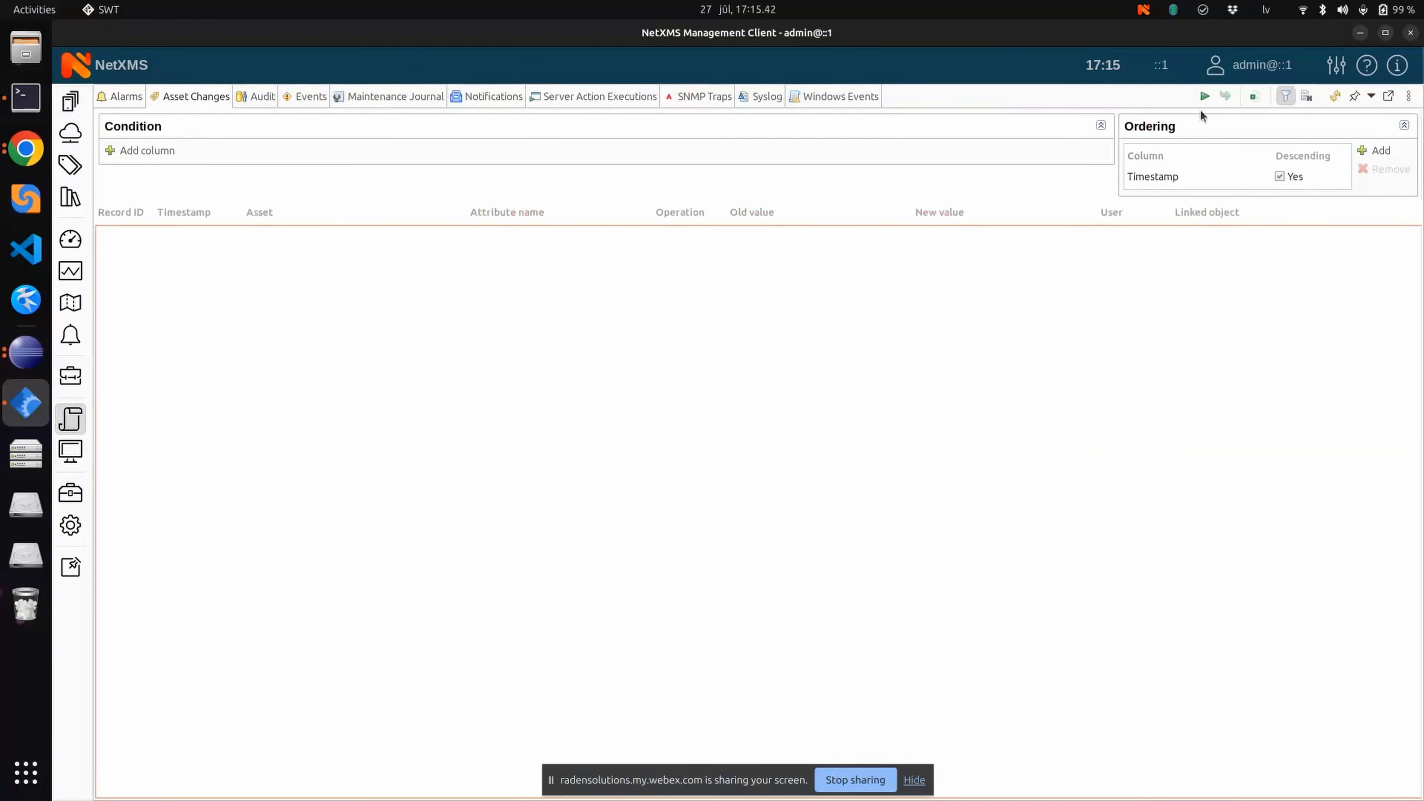
{"action": "left_click", "coordinate": [1205, 97]}
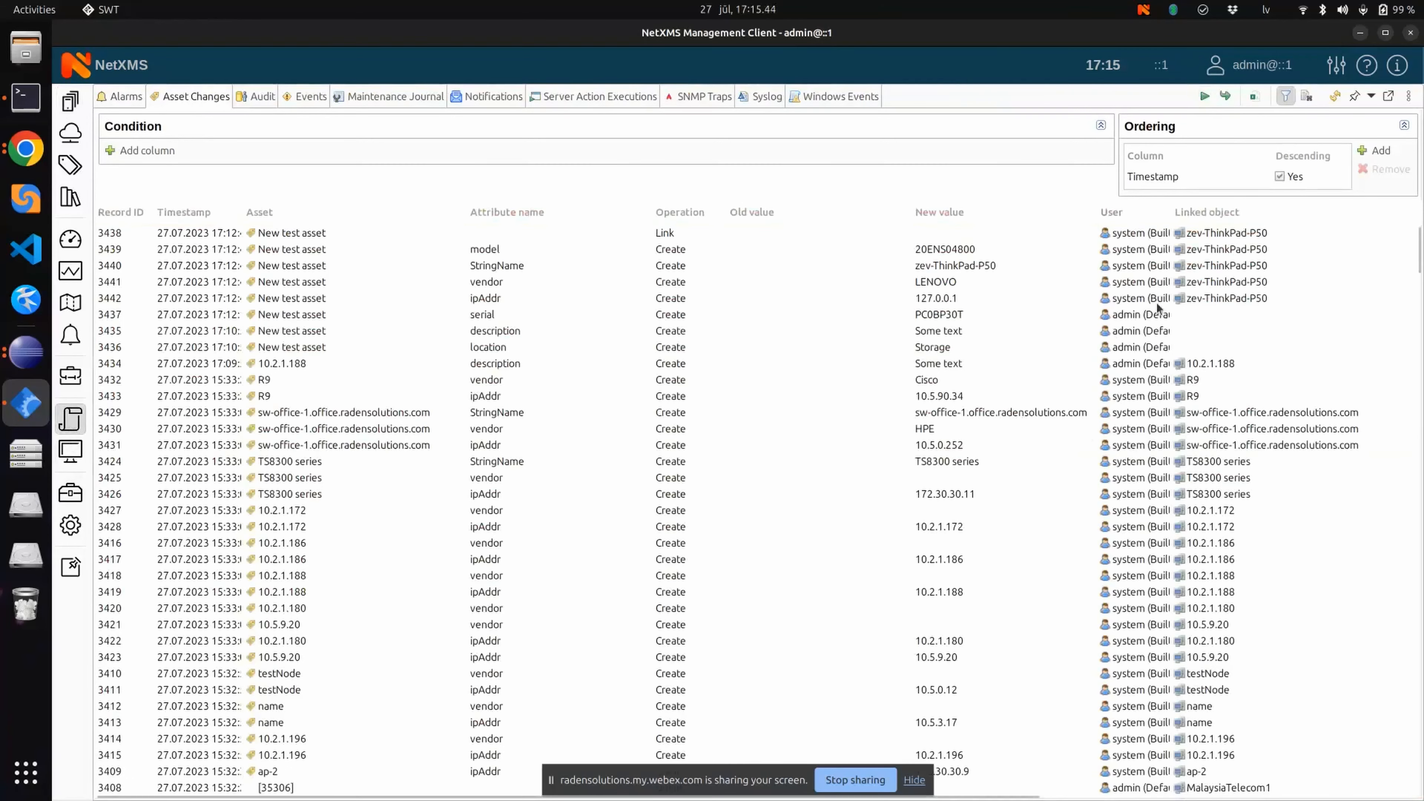
{"action": "left_click", "coordinate": [1146, 284]}
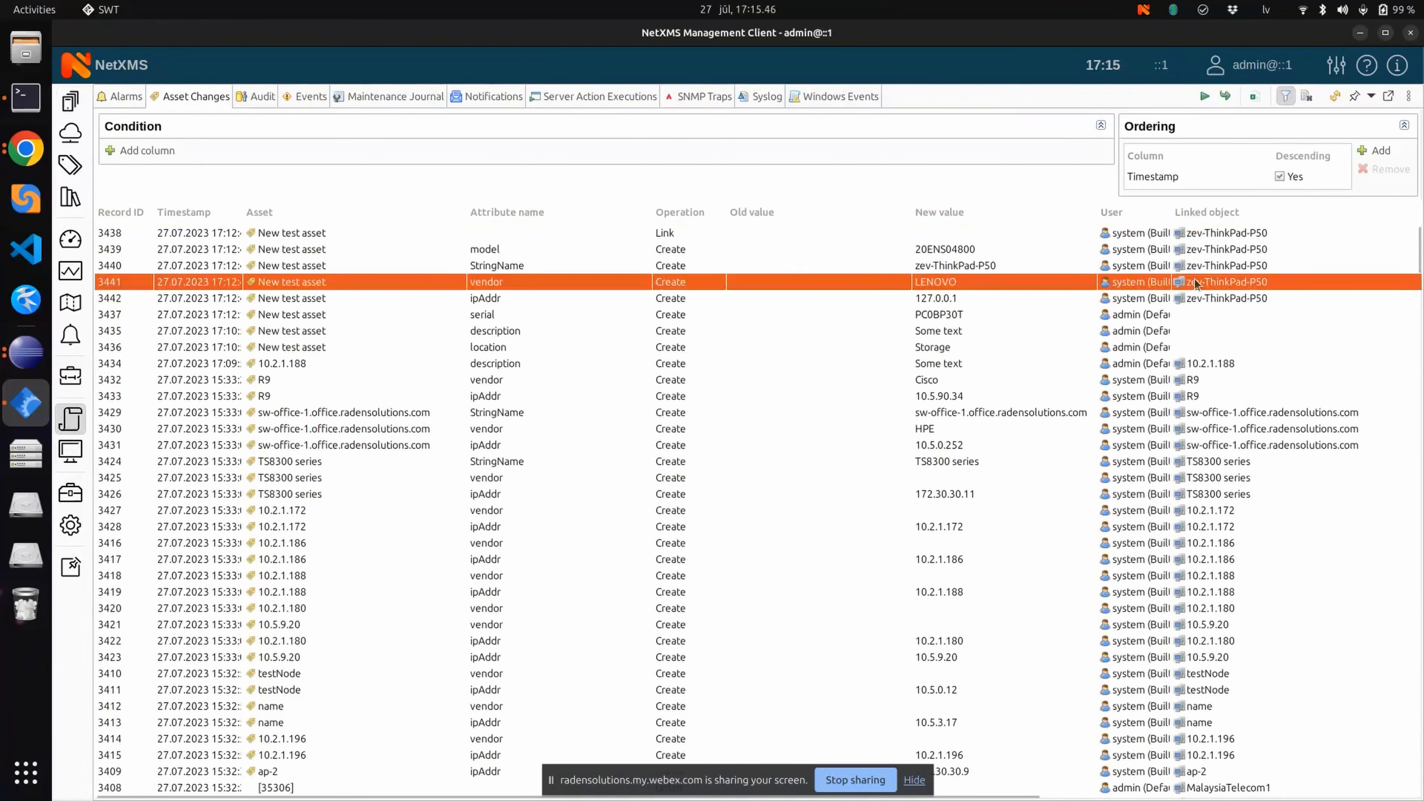
{"action": "left_click", "coordinate": [1144, 319]}
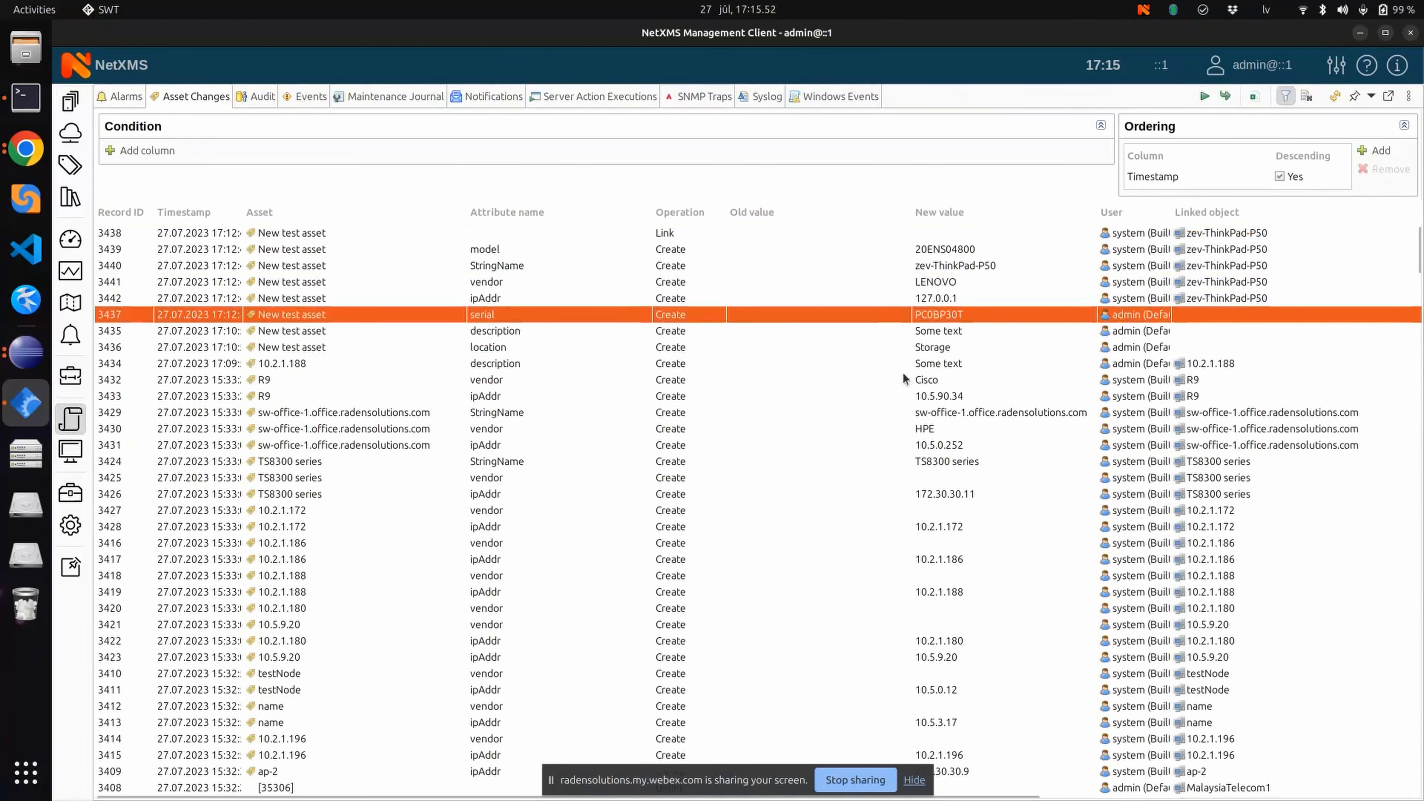
{"action": "scroll", "coordinate": [848, 377], "scroll_direction": "down", "scroll_amount": 10}
{"action": "scroll", "coordinate": [848, 390], "scroll_direction": "up", "scroll_amount": 10}
- Reopen the asset management schema in the configuration and read the Hardware Asset Management page of the NetXMS Administrator Guide in Chrome
{"action": "left_click", "coordinate": [75, 529]}
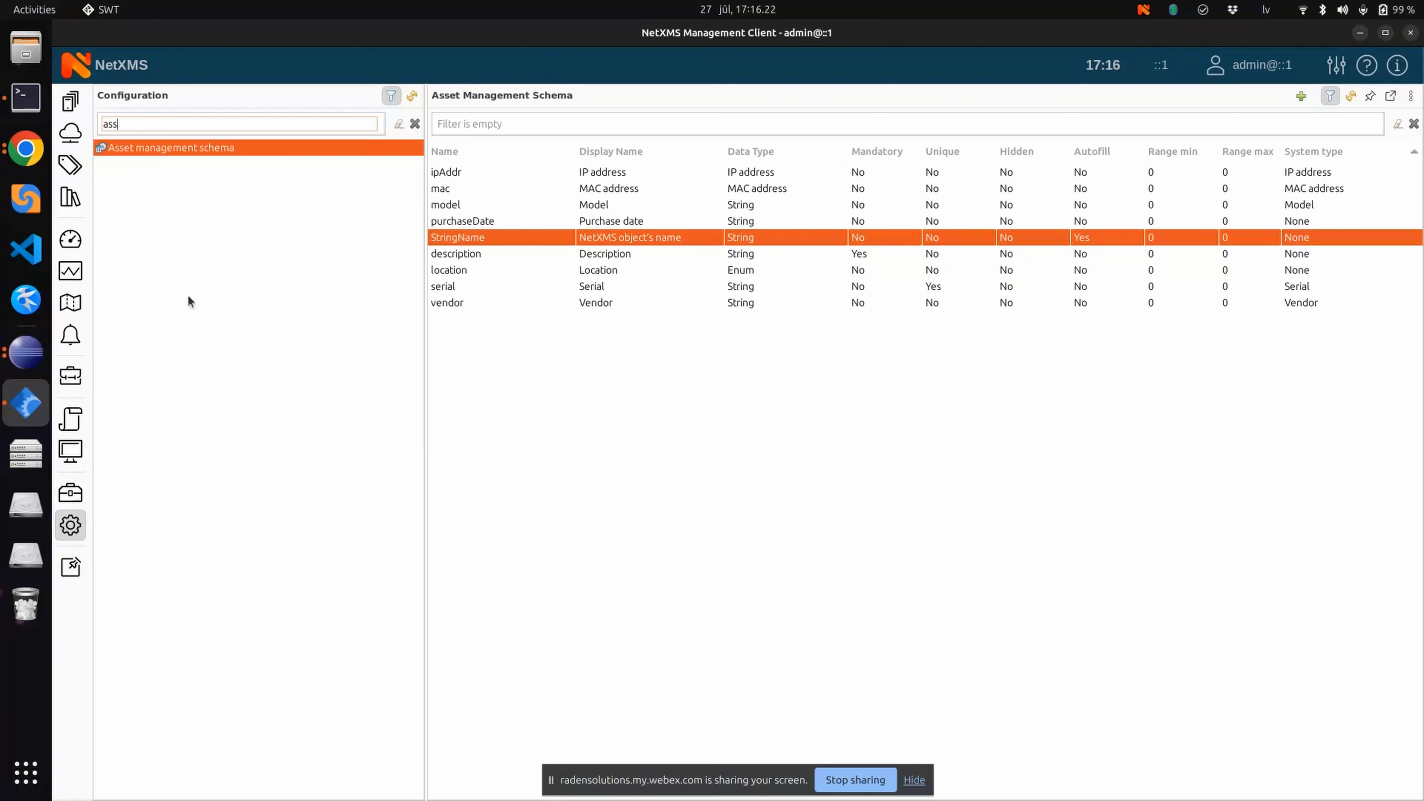
{"action": "left_click", "coordinate": [24, 147]}
{"action": "left_click", "coordinate": [23, 147]}
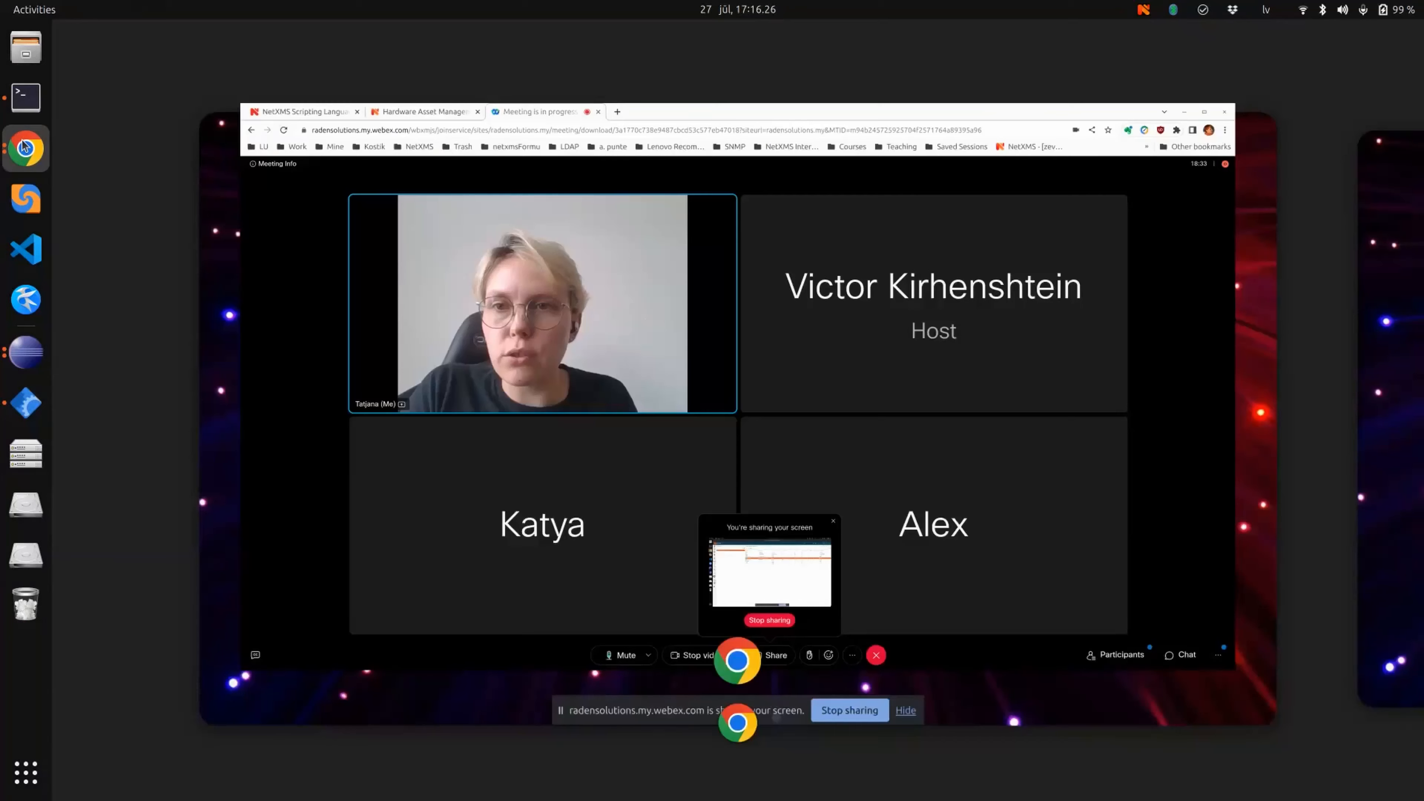
{"action": "left_click", "coordinate": [269, 144]}
{"action": "left_click", "coordinate": [269, 25]}
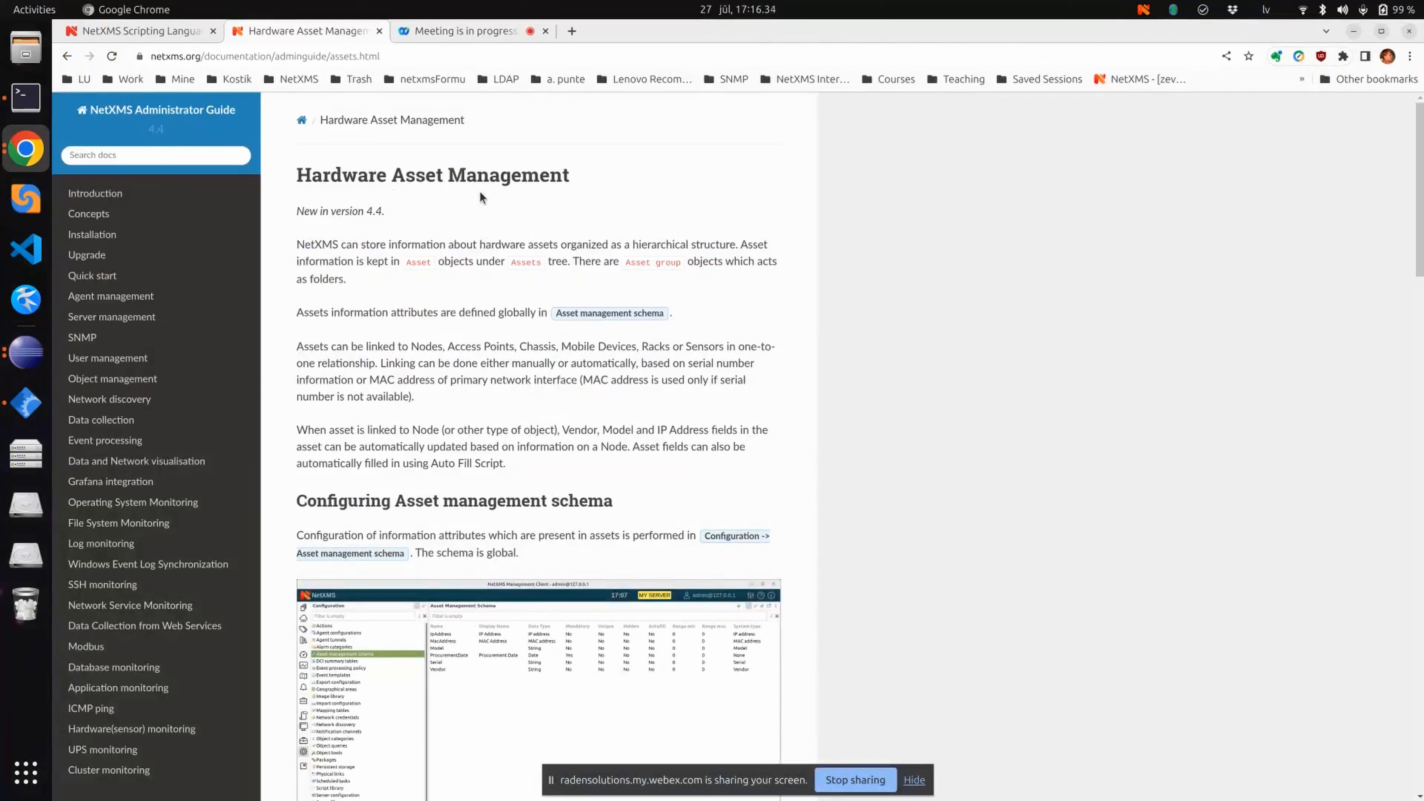
{"action": "scroll", "coordinate": [662, 280], "scroll_direction": "down", "scroll_amount": 8}
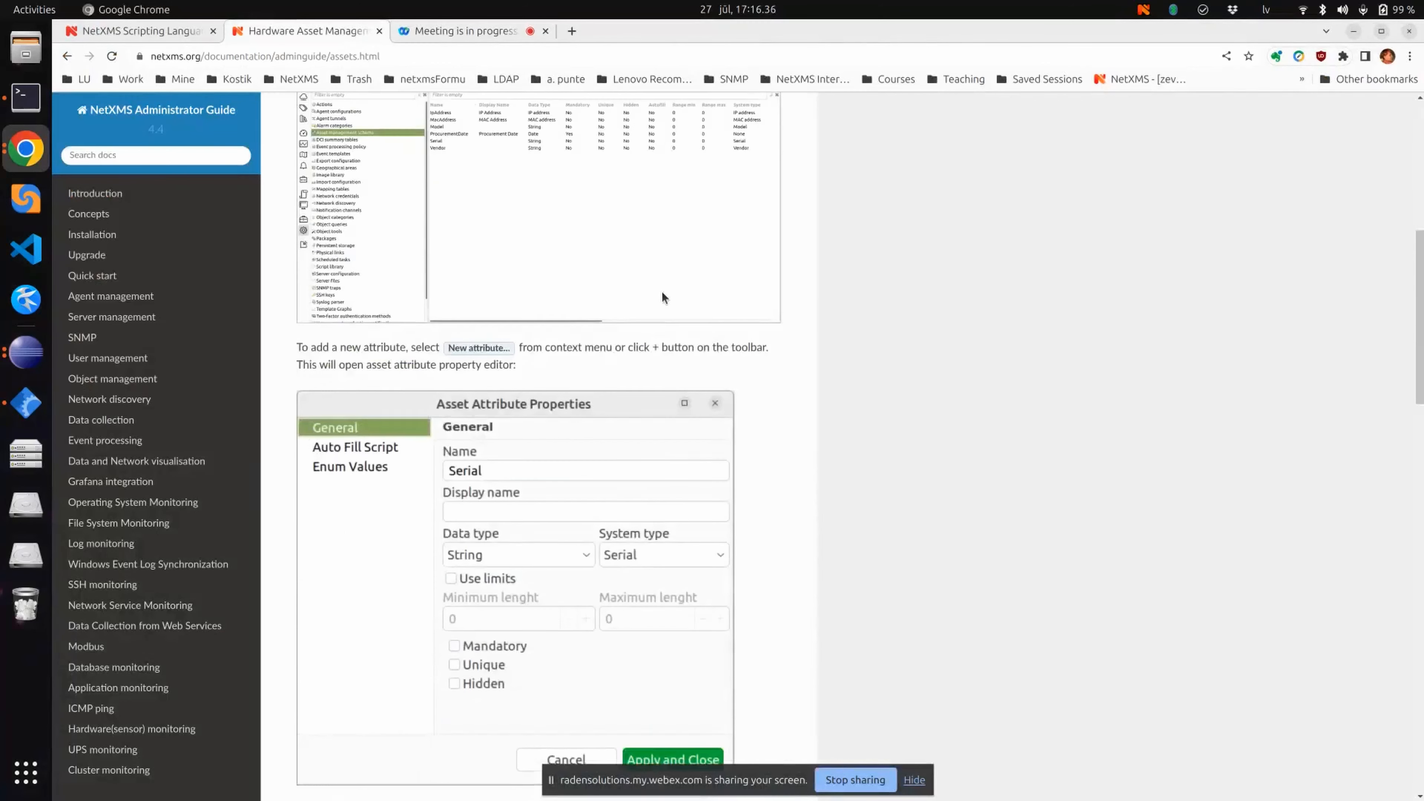
{"action": "scroll", "coordinate": [662, 293], "scroll_direction": "down", "scroll_amount": 8}
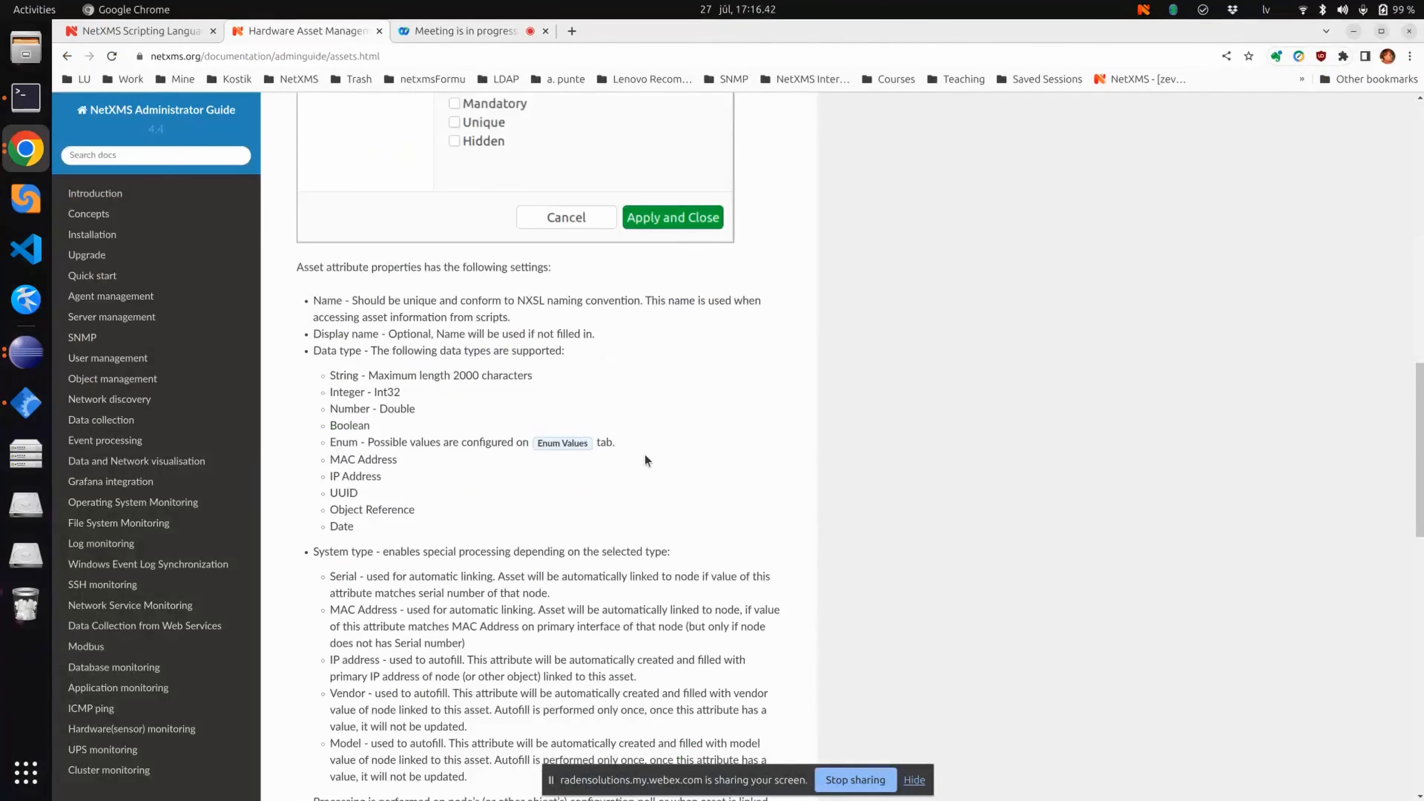
{"action": "scroll", "coordinate": [644, 455], "scroll_direction": "up", "scroll_amount": 8}
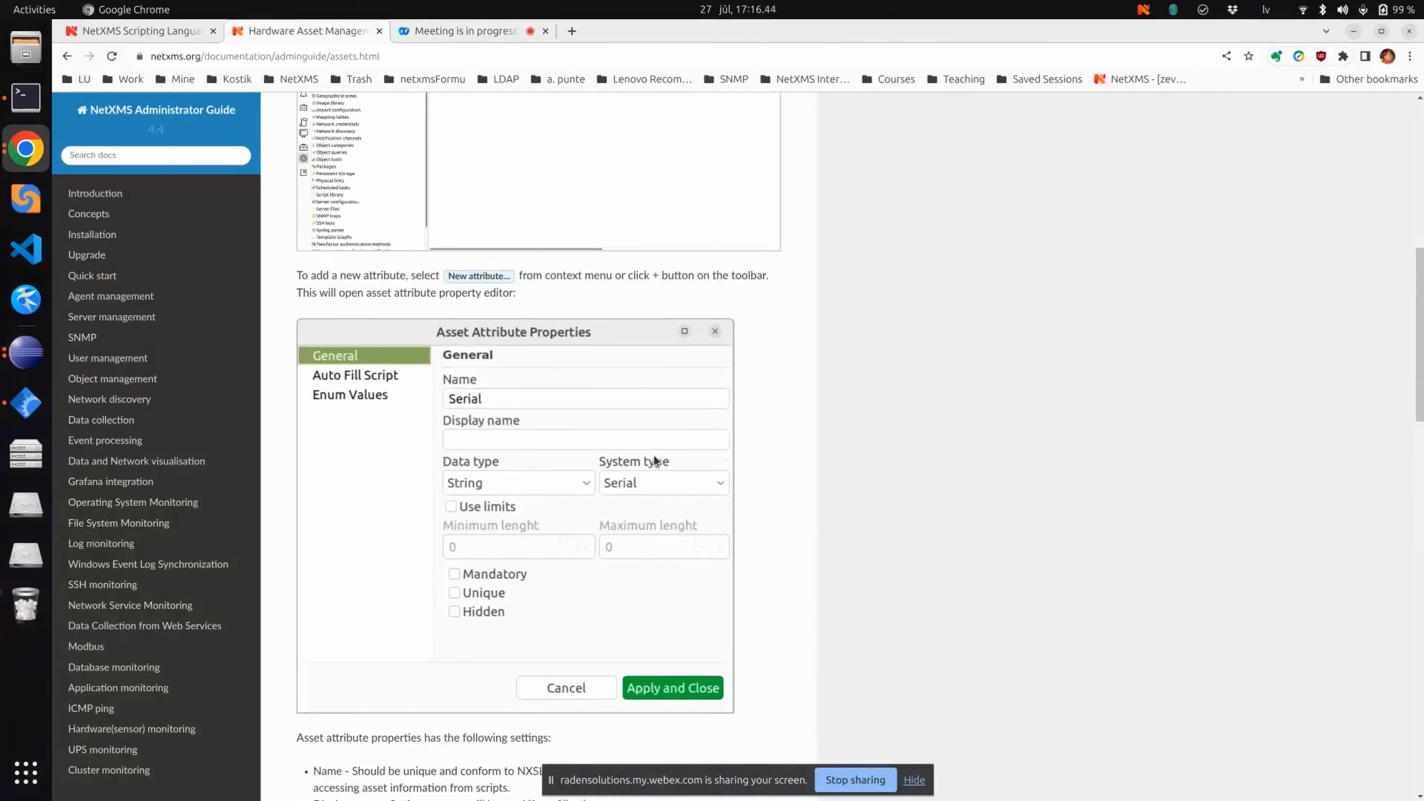
{"action": "scroll", "coordinate": [654, 457], "scroll_direction": "up", "scroll_amount": 4}
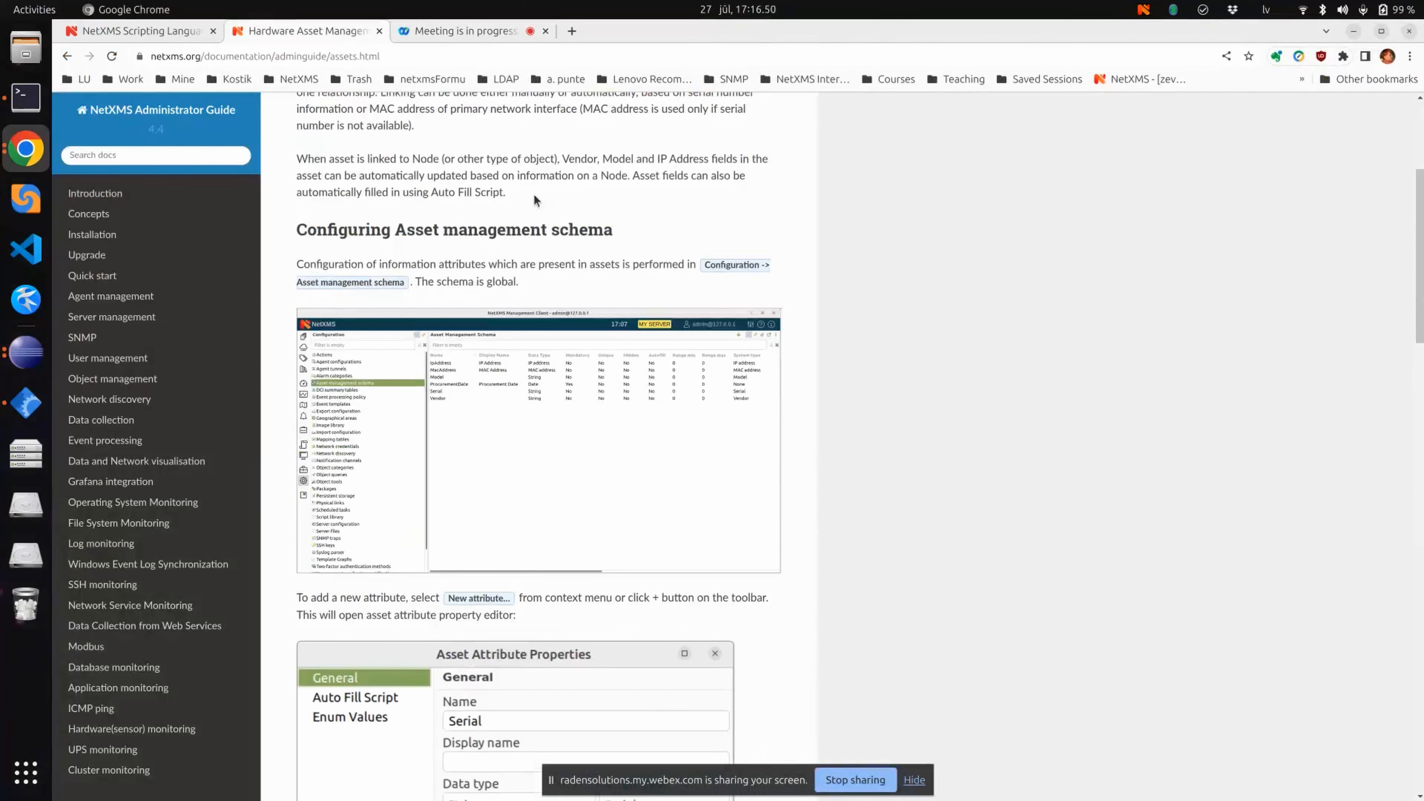
- Switch to the Webex meeting page and dismiss the screen-sharing preview
{"action": "left_click", "coordinate": [482, 31]}
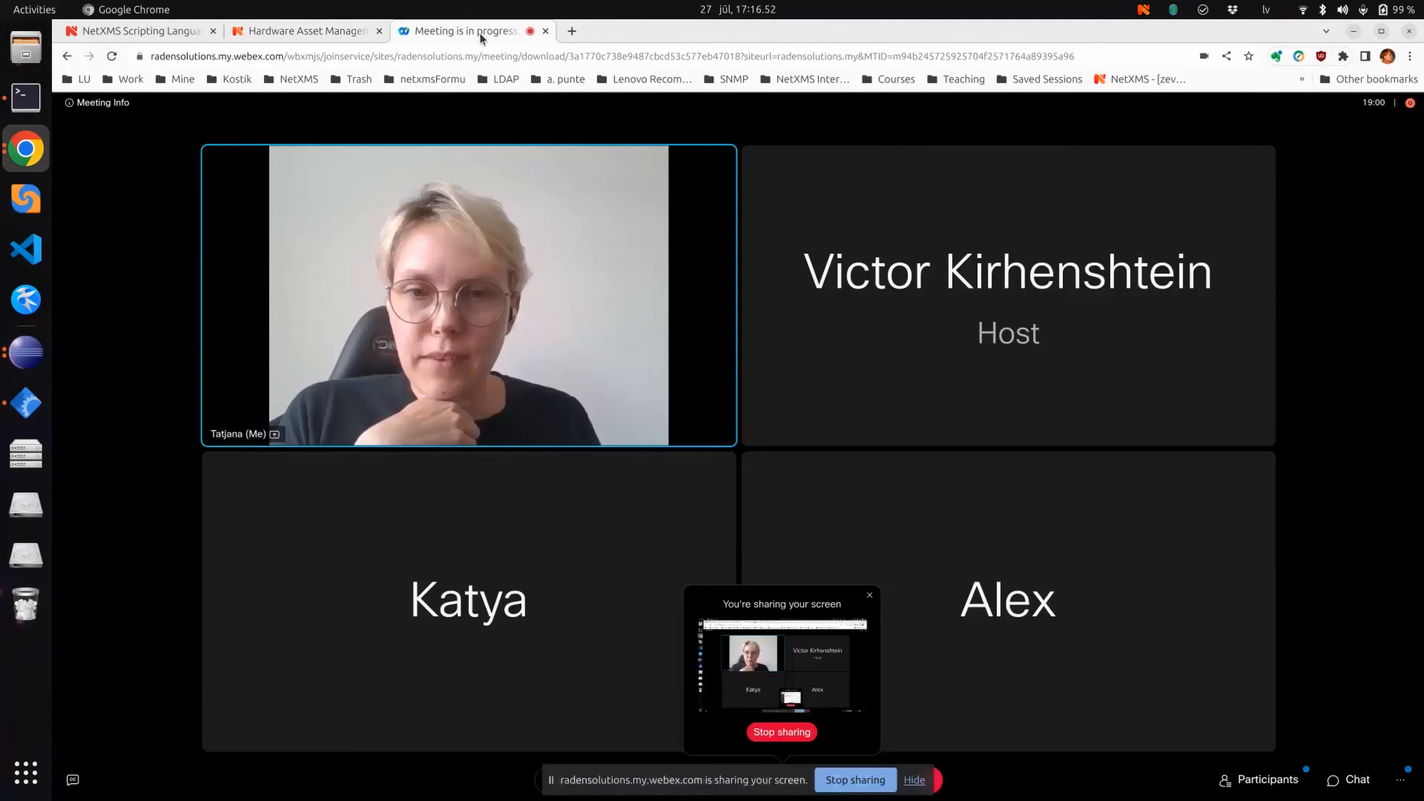
{"action": "left_click", "coordinate": [870, 596]}
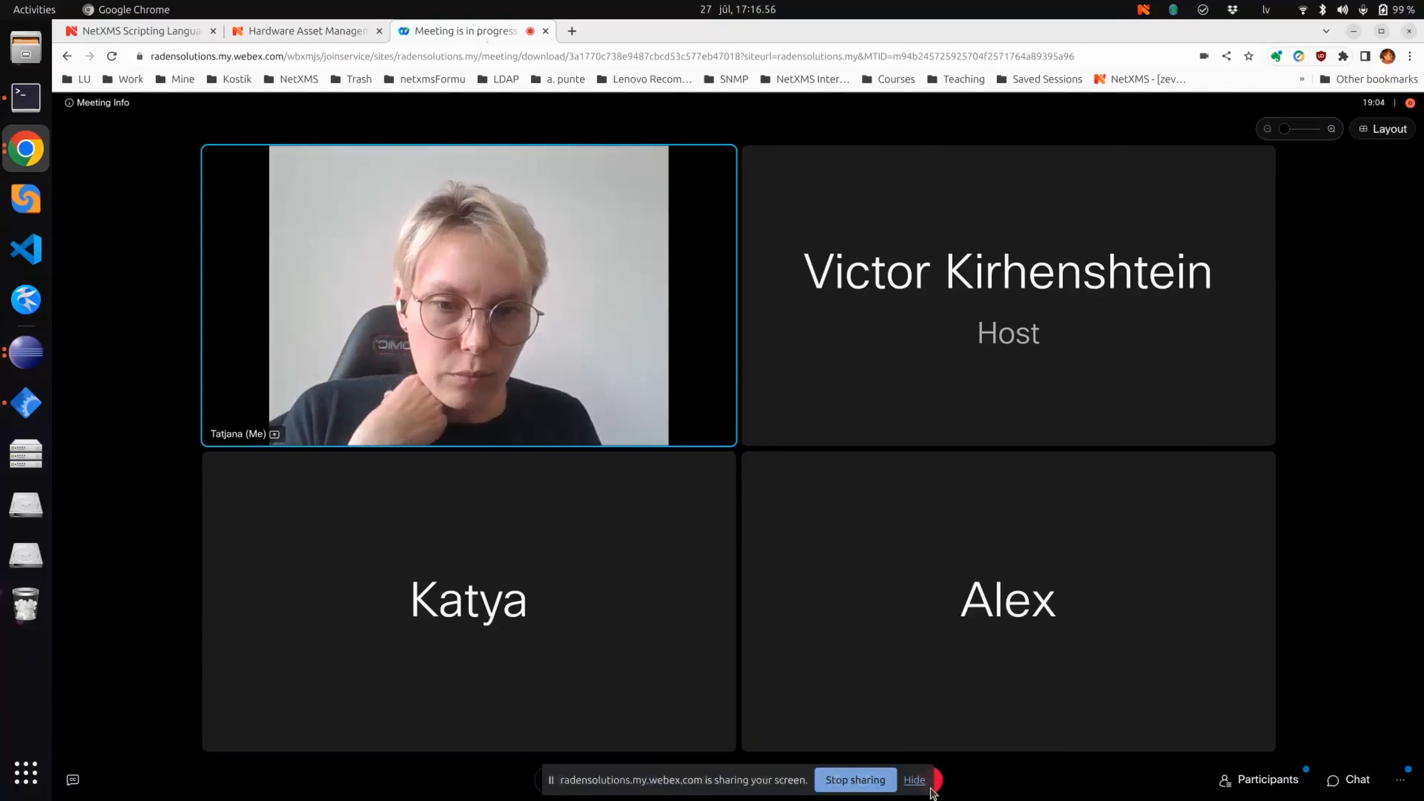
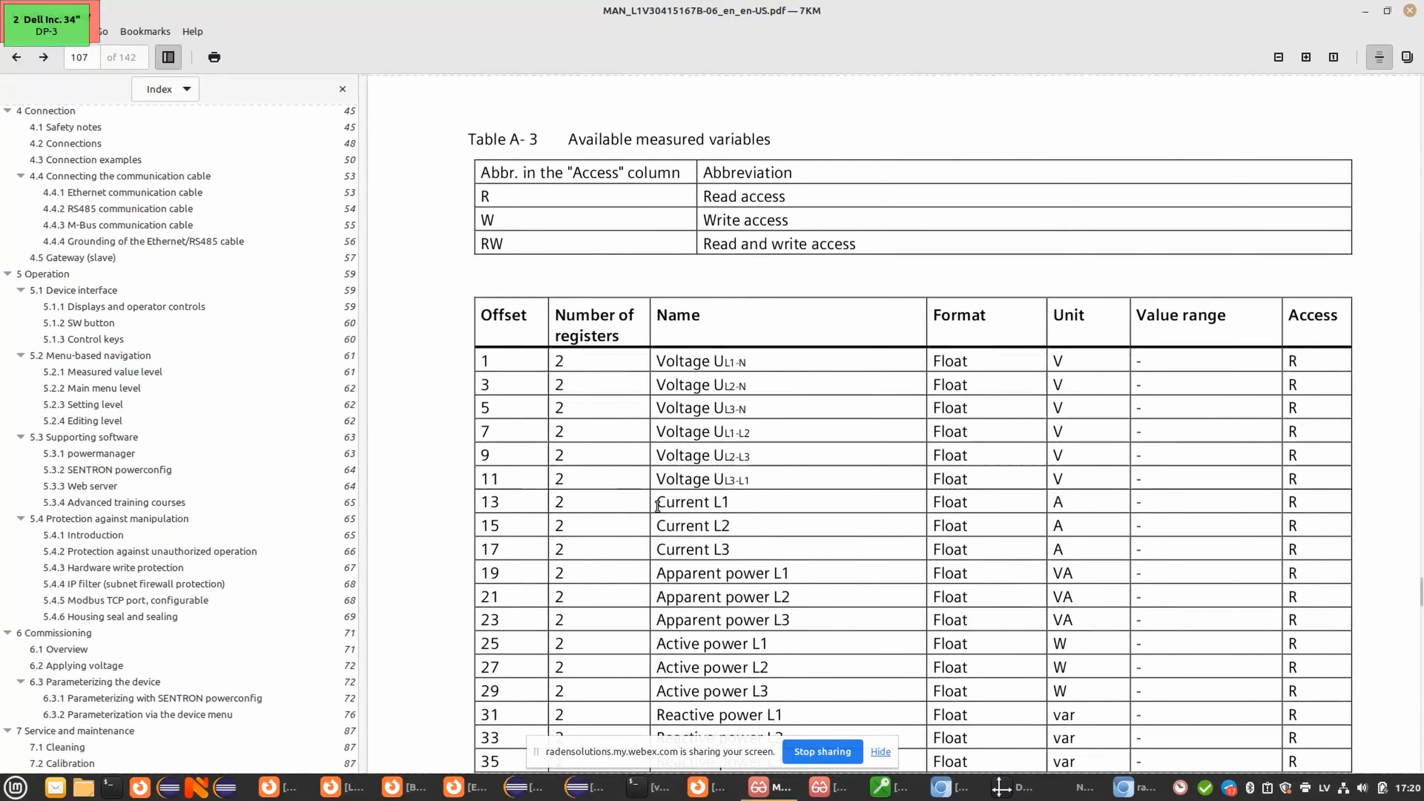
- Mark Current L1 in Table A-3 of the PAC2200 manual and open the Modbus page of the NetXMS Administrator Guide in Firefox
{"action": "left_click_drag", "start_coordinate": [656, 502], "coordinate": [721, 504]}
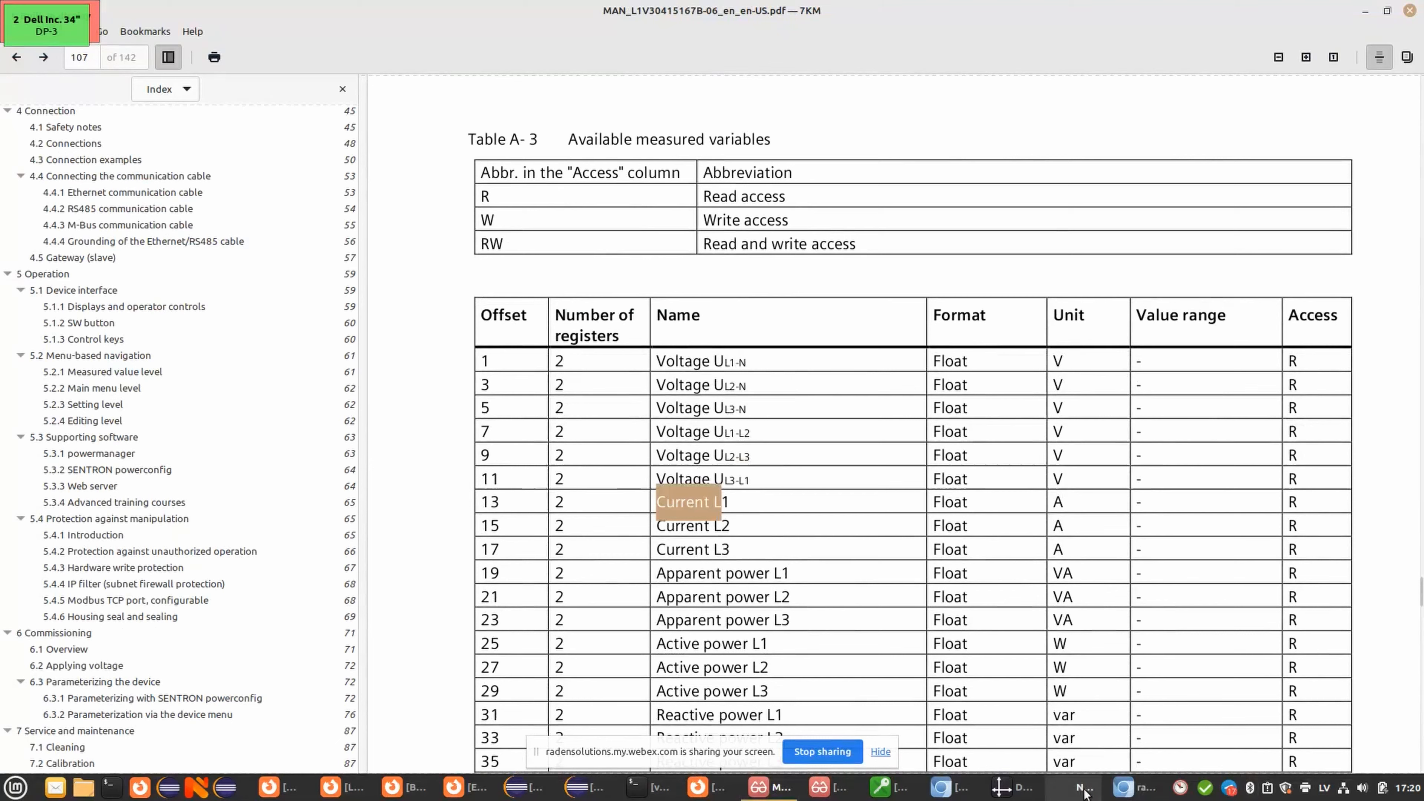
{"action": "mouse_move", "coordinate": [1085, 792]}
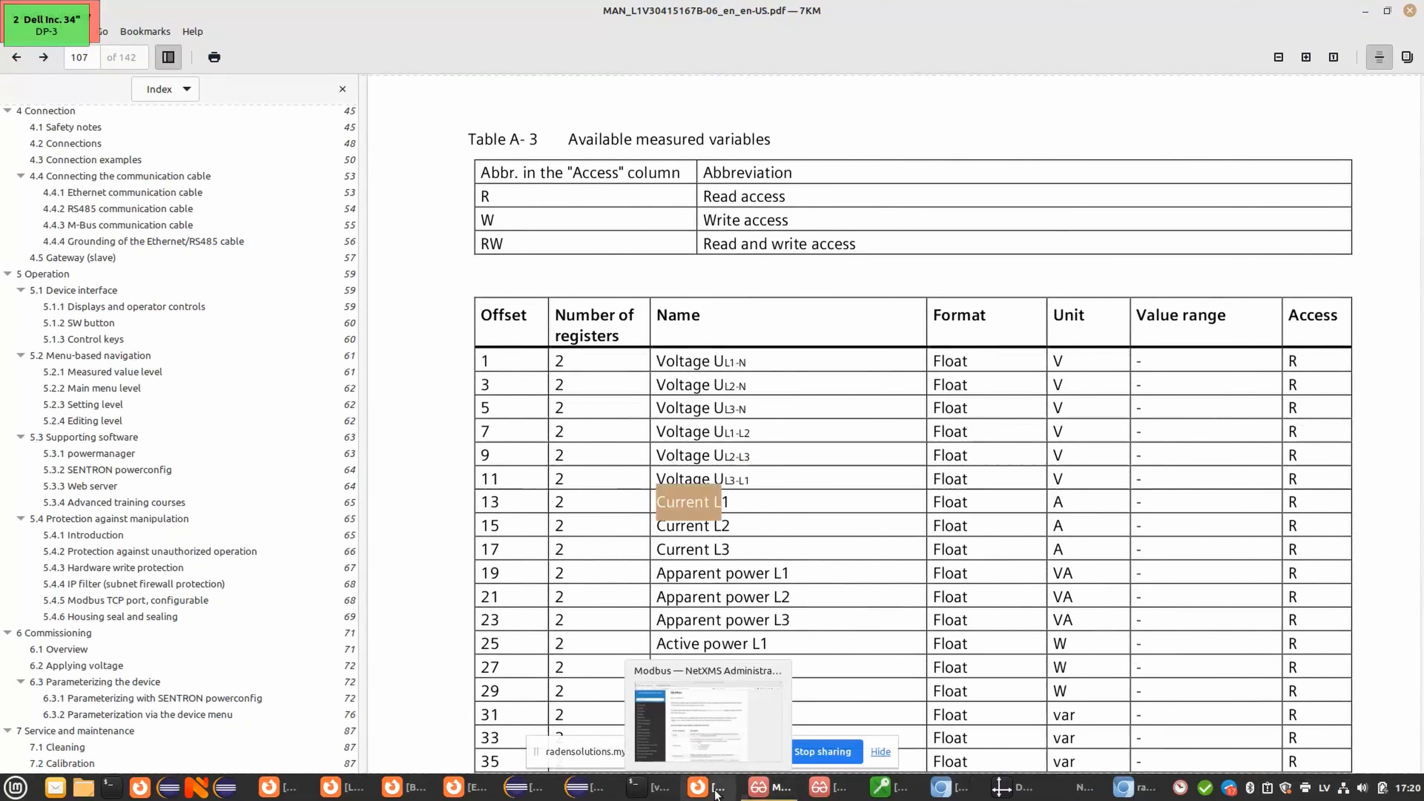
{"action": "left_click", "coordinate": [732, 797]}
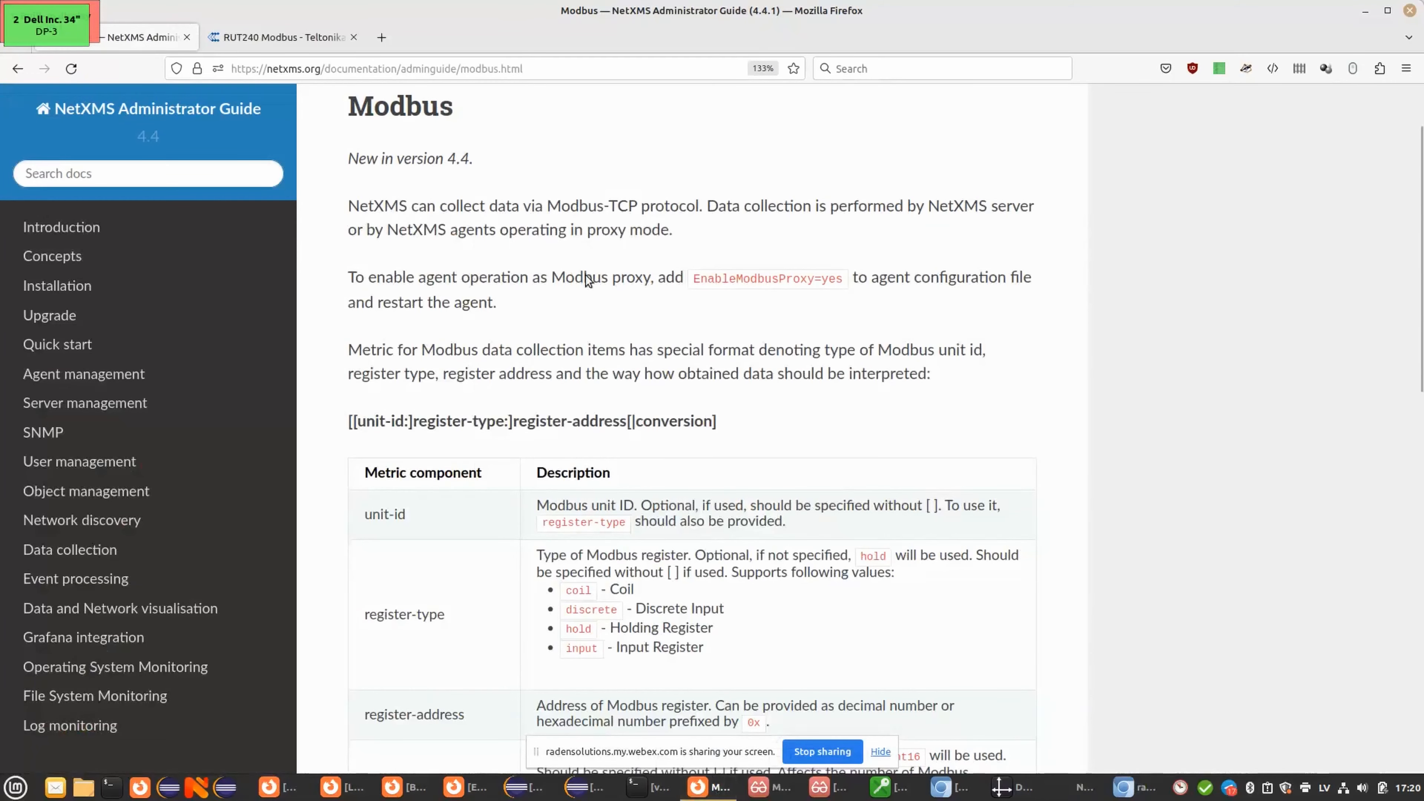
{"action": "scroll", "coordinate": [595, 311], "scroll_direction": "down", "scroll_amount": 4}
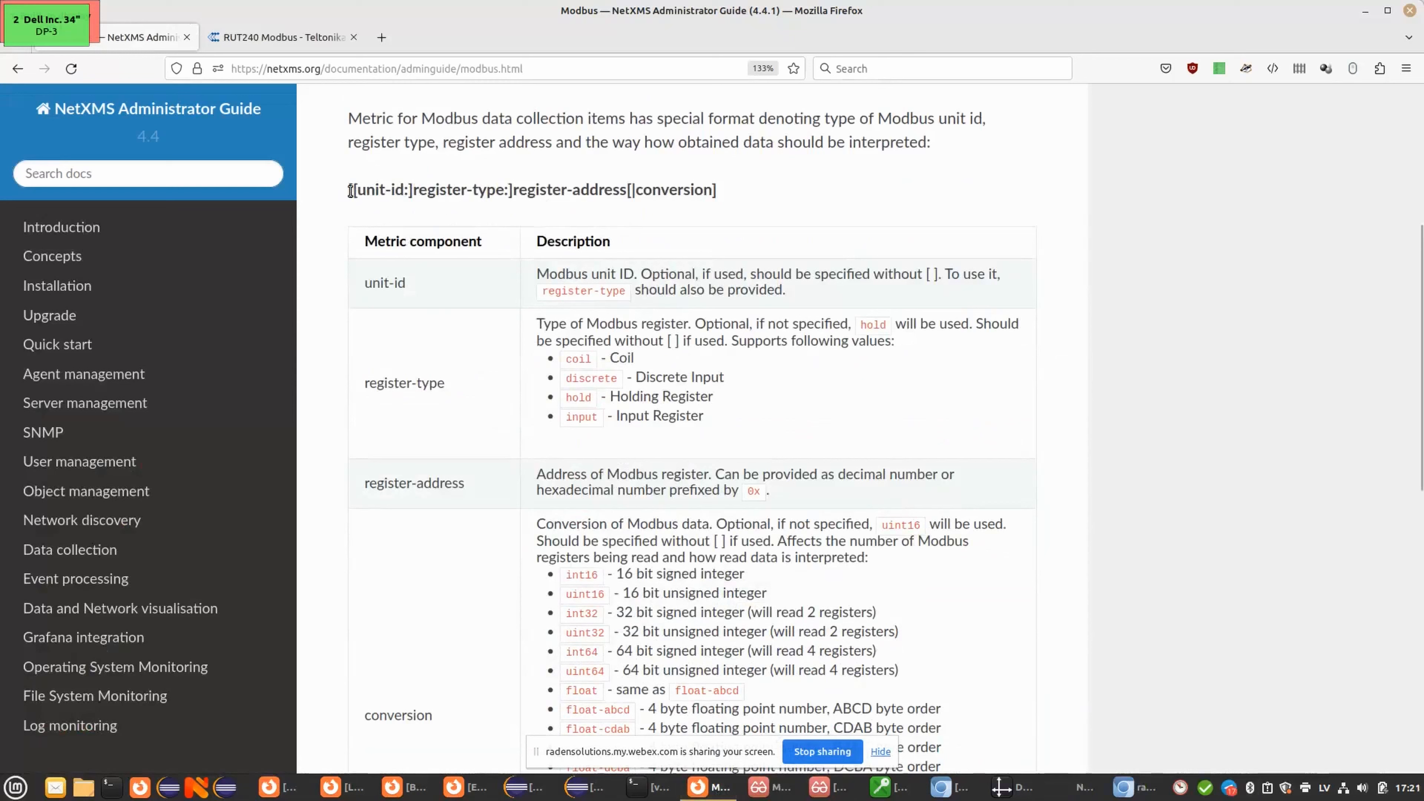
- Examine the Modbus metric format and its unit-id, register-type, register-address and conversion components
{"action": "left_click_drag", "start_coordinate": [349, 190], "coordinate": [706, 182]}
{"action": "left_click", "coordinate": [752, 192]}
{"action": "left_click_drag", "start_coordinate": [357, 188], "coordinate": [408, 190]}
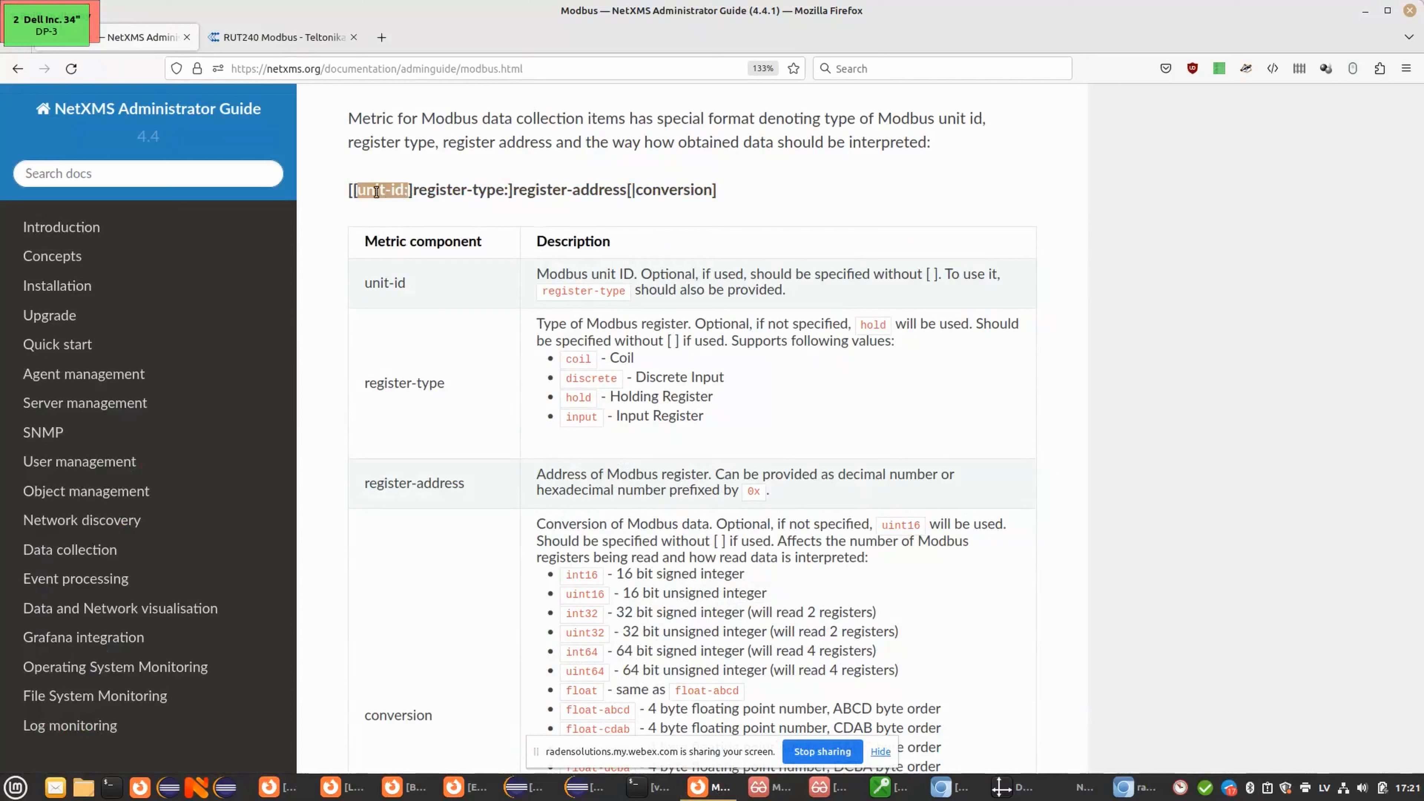
{"action": "left_click", "coordinate": [415, 191]}
{"action": "double_click", "coordinate": [583, 381]}
{"action": "double_click", "coordinate": [589, 358]}
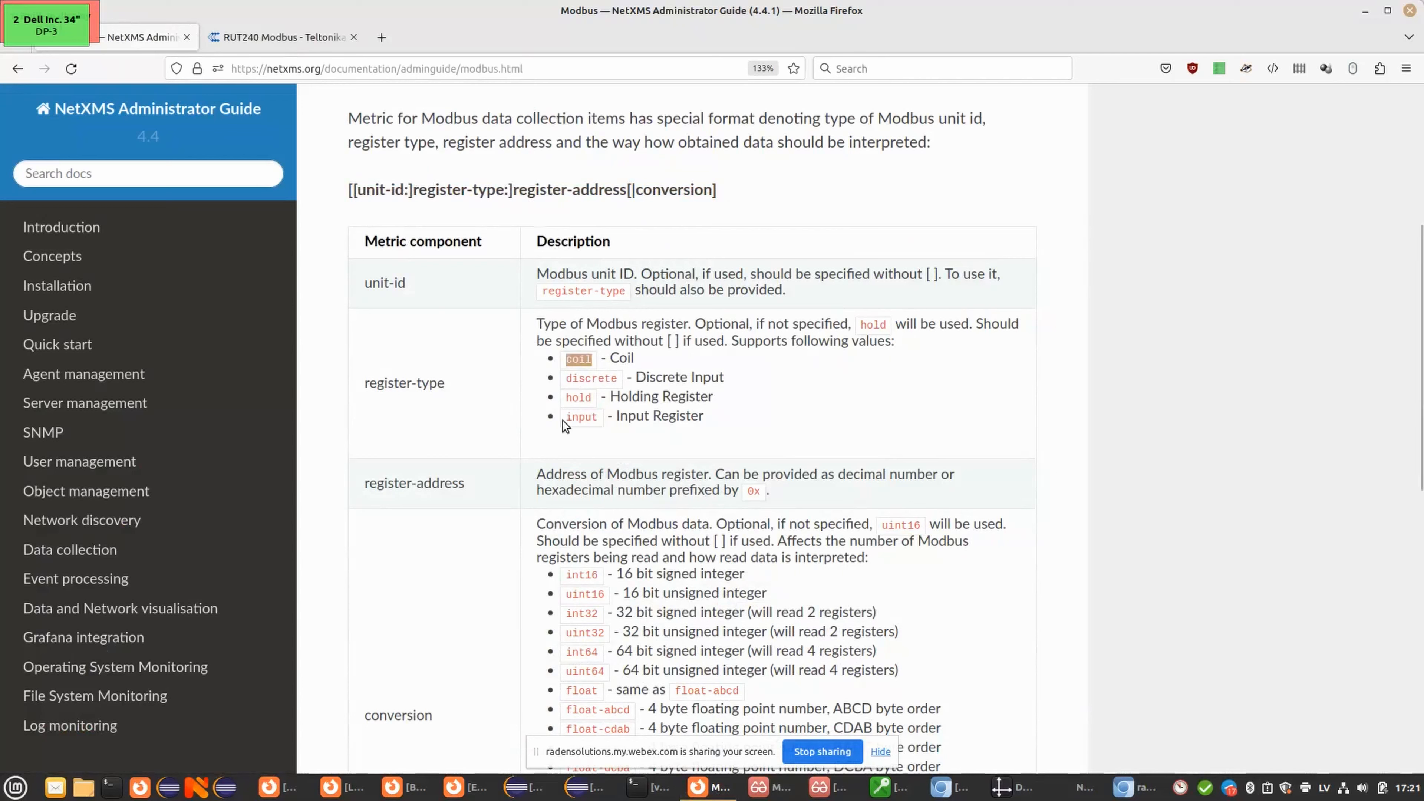
{"action": "left_click", "coordinate": [515, 193]}
{"action": "left_click_drag", "start_coordinate": [515, 194], "coordinate": [627, 194]}
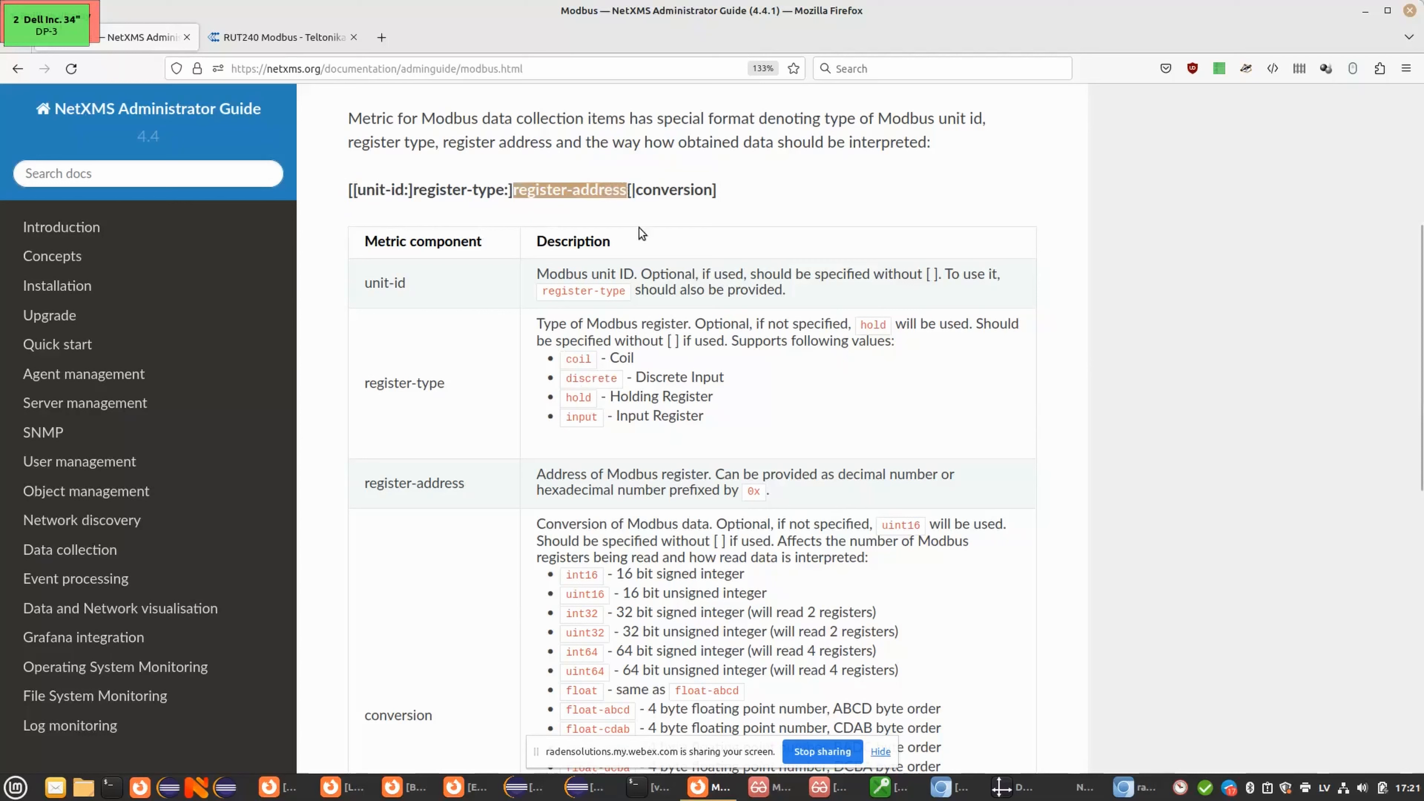
{"action": "left_click", "coordinate": [634, 190]}
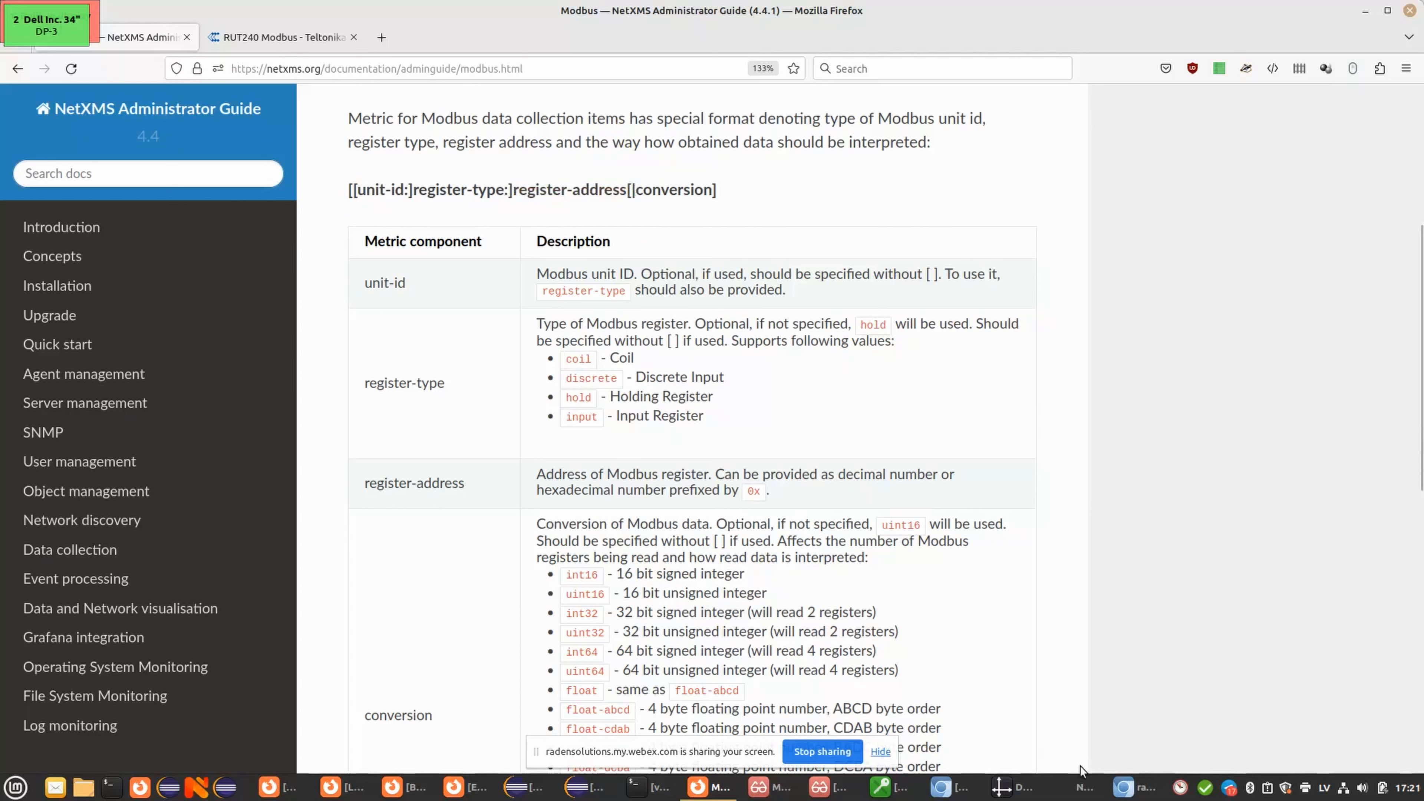
- Switch back to the PAC2200 manual and check the offset, format and number of registers of the Current L1 row
{"action": "left_click", "coordinate": [777, 788]}
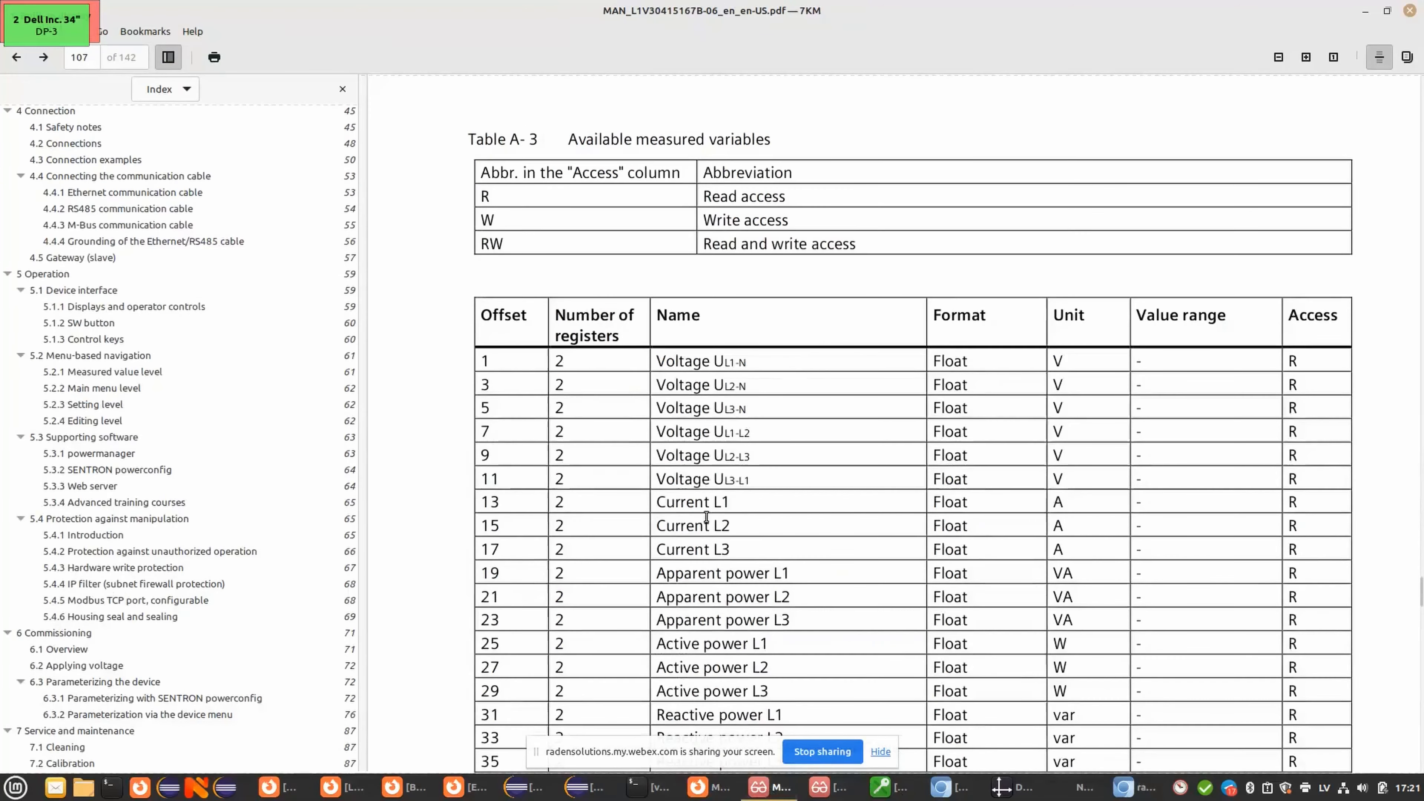
{"action": "double_click", "coordinate": [493, 504]}
{"action": "double_click", "coordinate": [956, 506]}
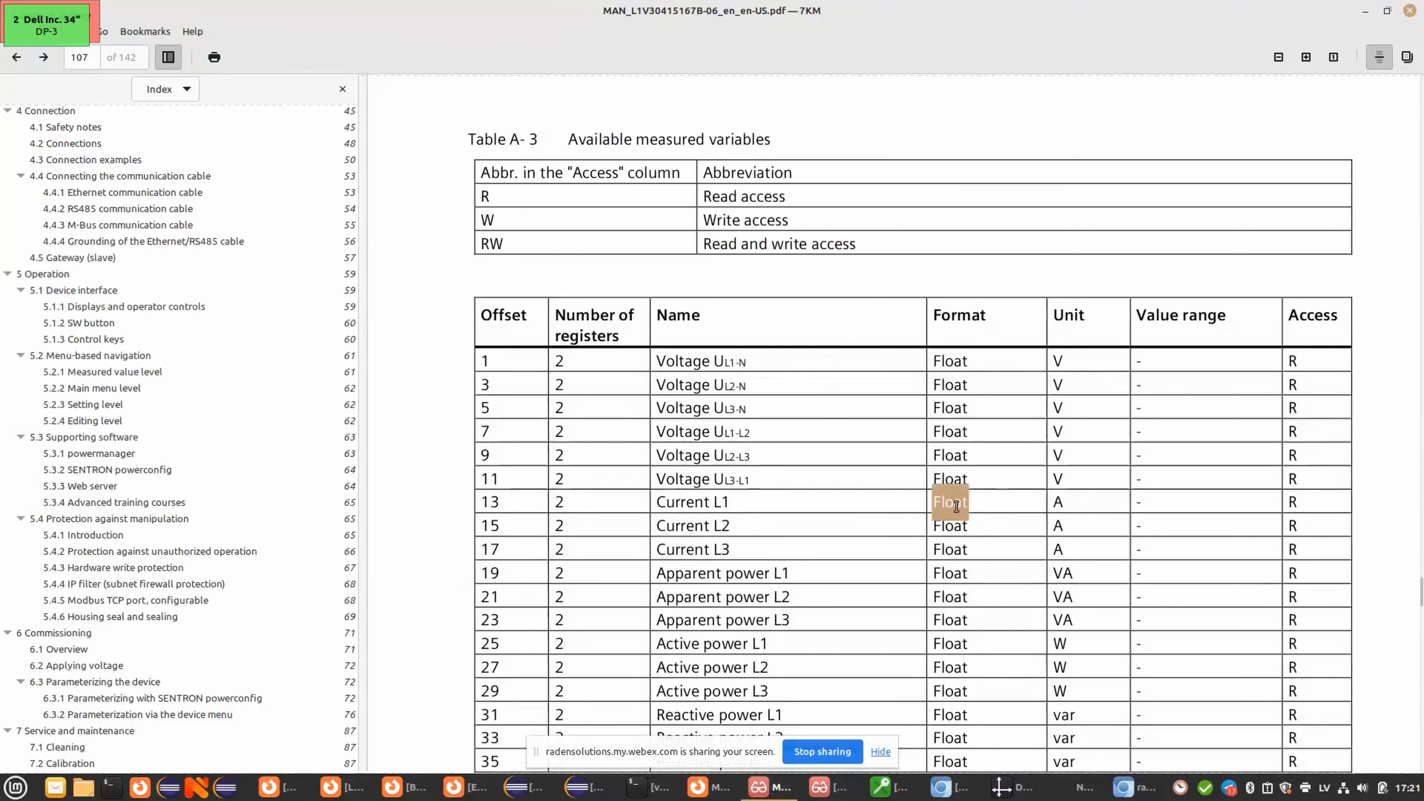
{"action": "double_click", "coordinate": [560, 504]}
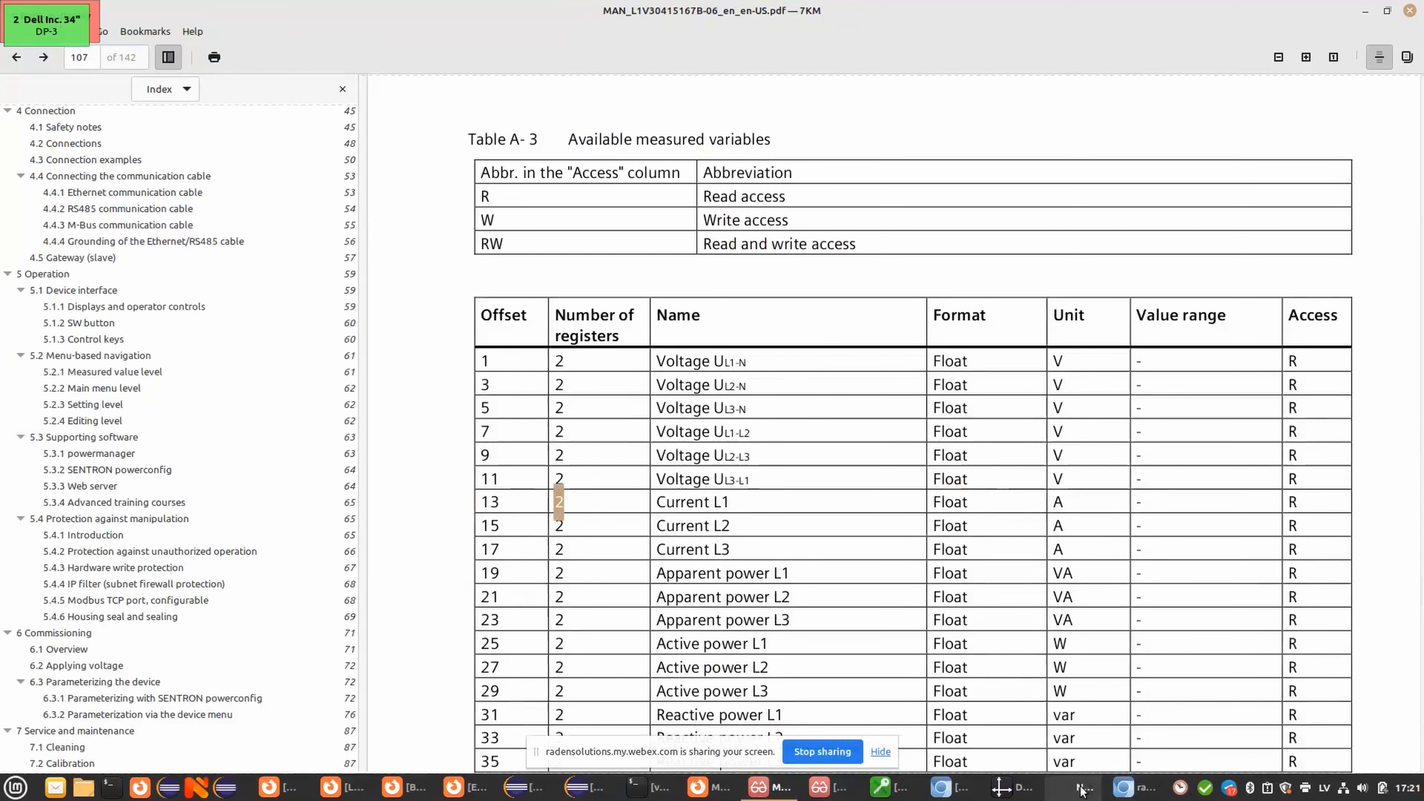
- In the NetXMS Management Client, create a new data collection parameter on the pac2200 node with Modbus as its origin
{"action": "mouse_move", "coordinate": [875, 794]}
{"action": "mouse_move", "coordinate": [688, 799]}
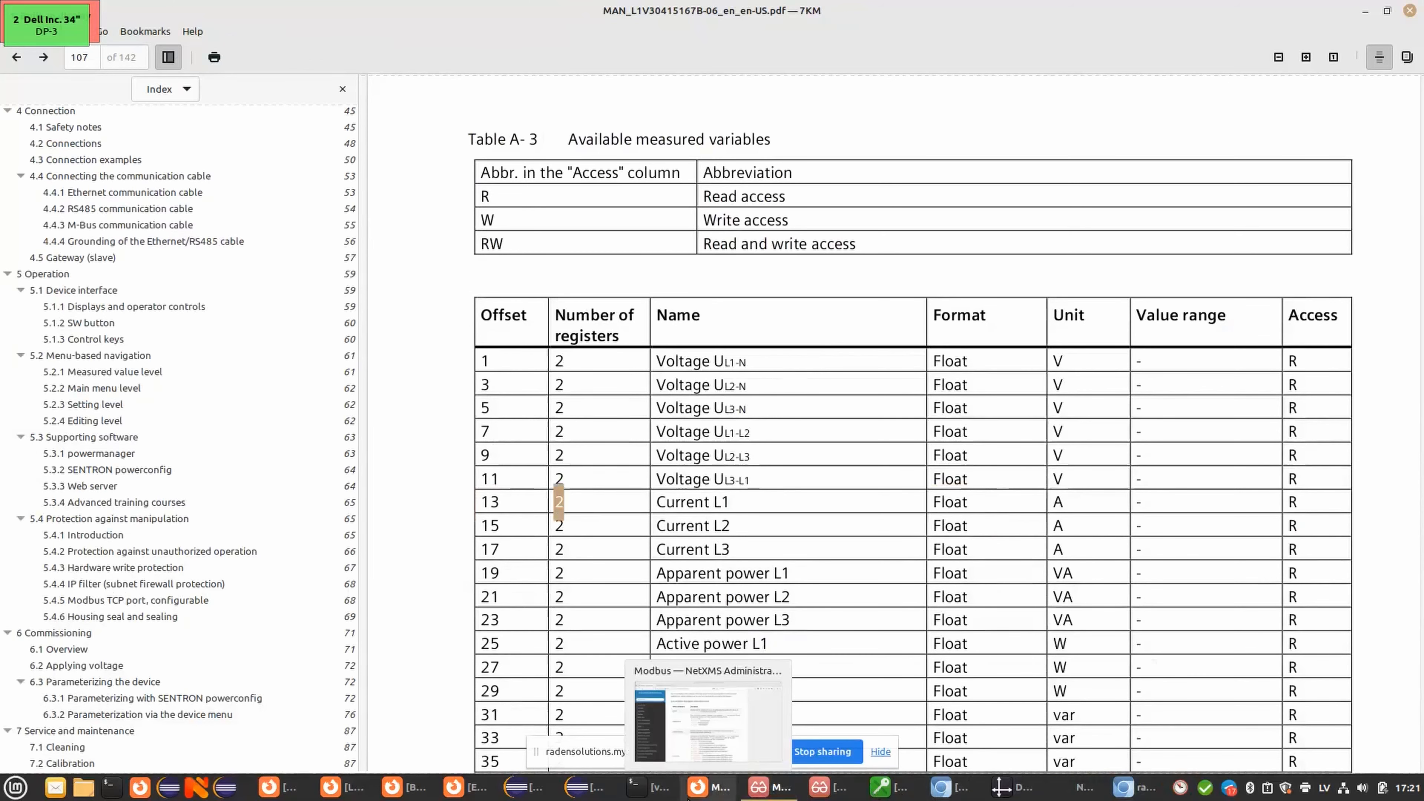
{"action": "left_click", "coordinate": [1037, 734]}
{"action": "right_click", "coordinate": [676, 396]}
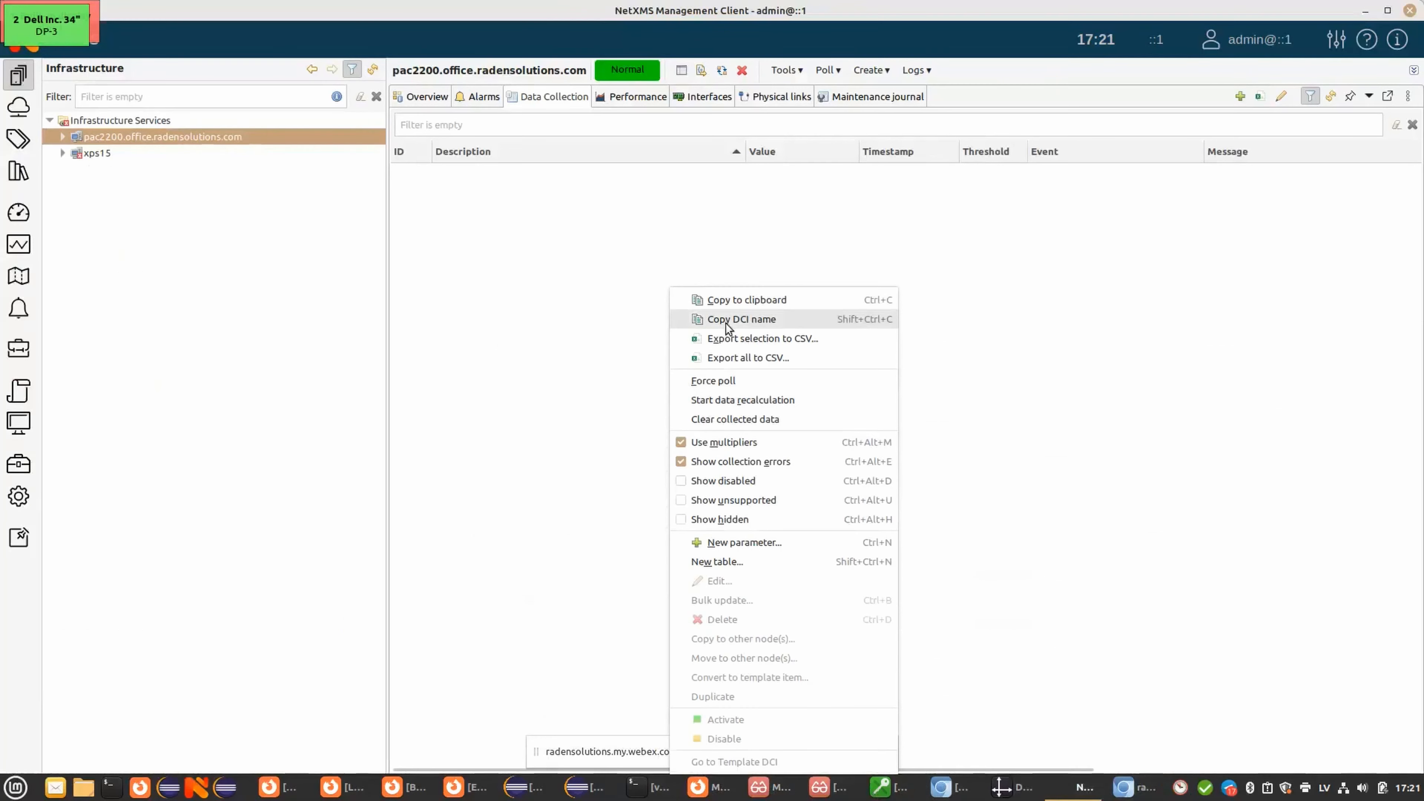
{"action": "left_click", "coordinate": [739, 544]}
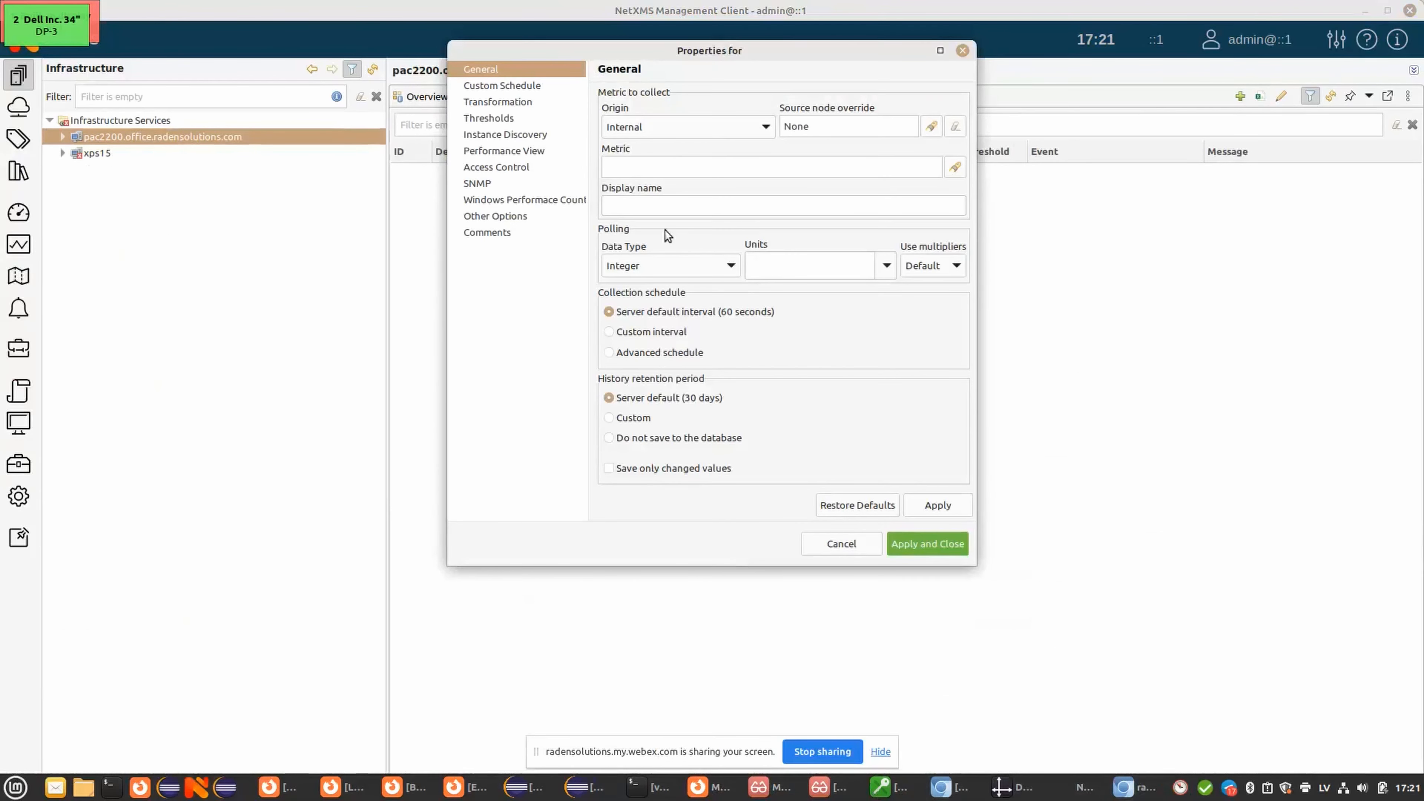
{"action": "left_click", "coordinate": [664, 128]}
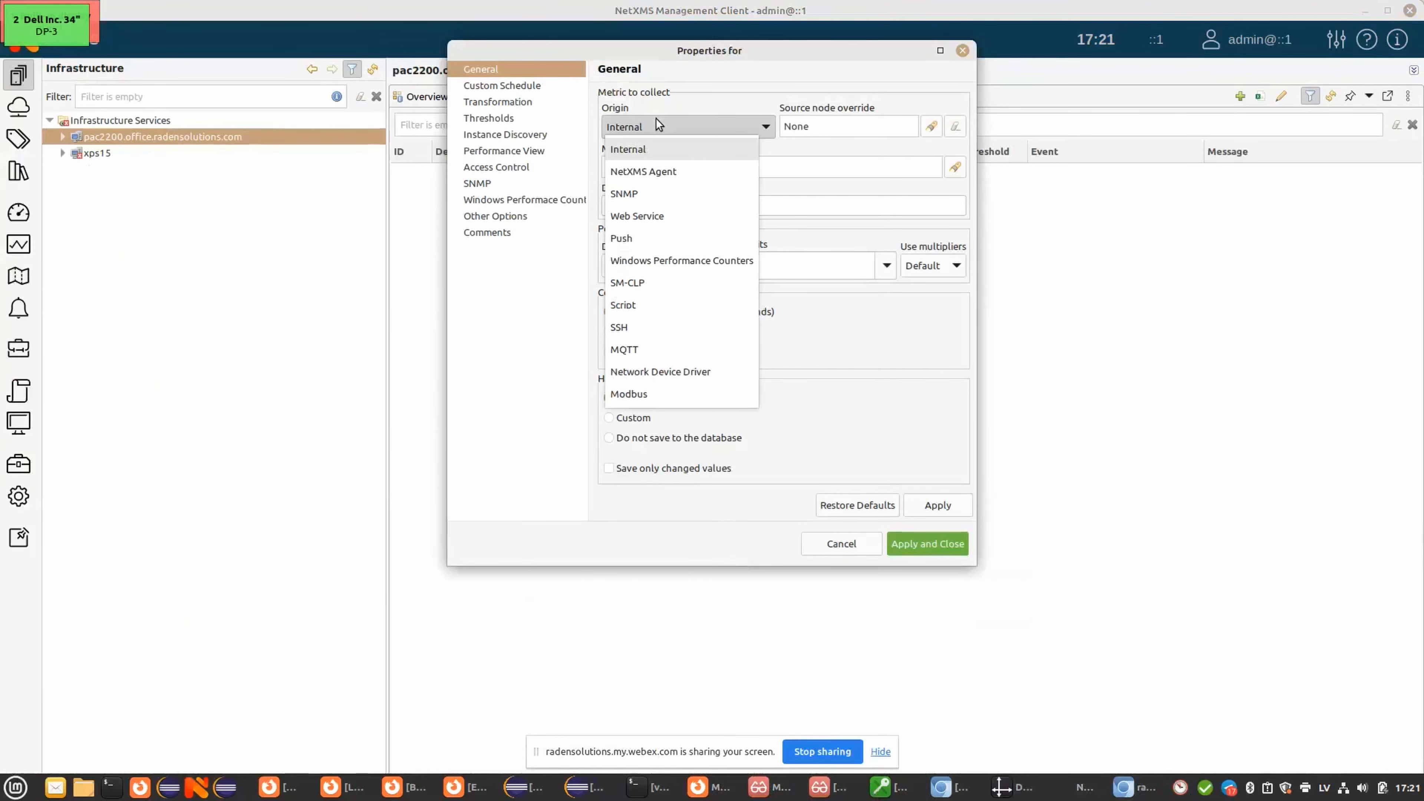
{"action": "left_click", "coordinate": [645, 396]}
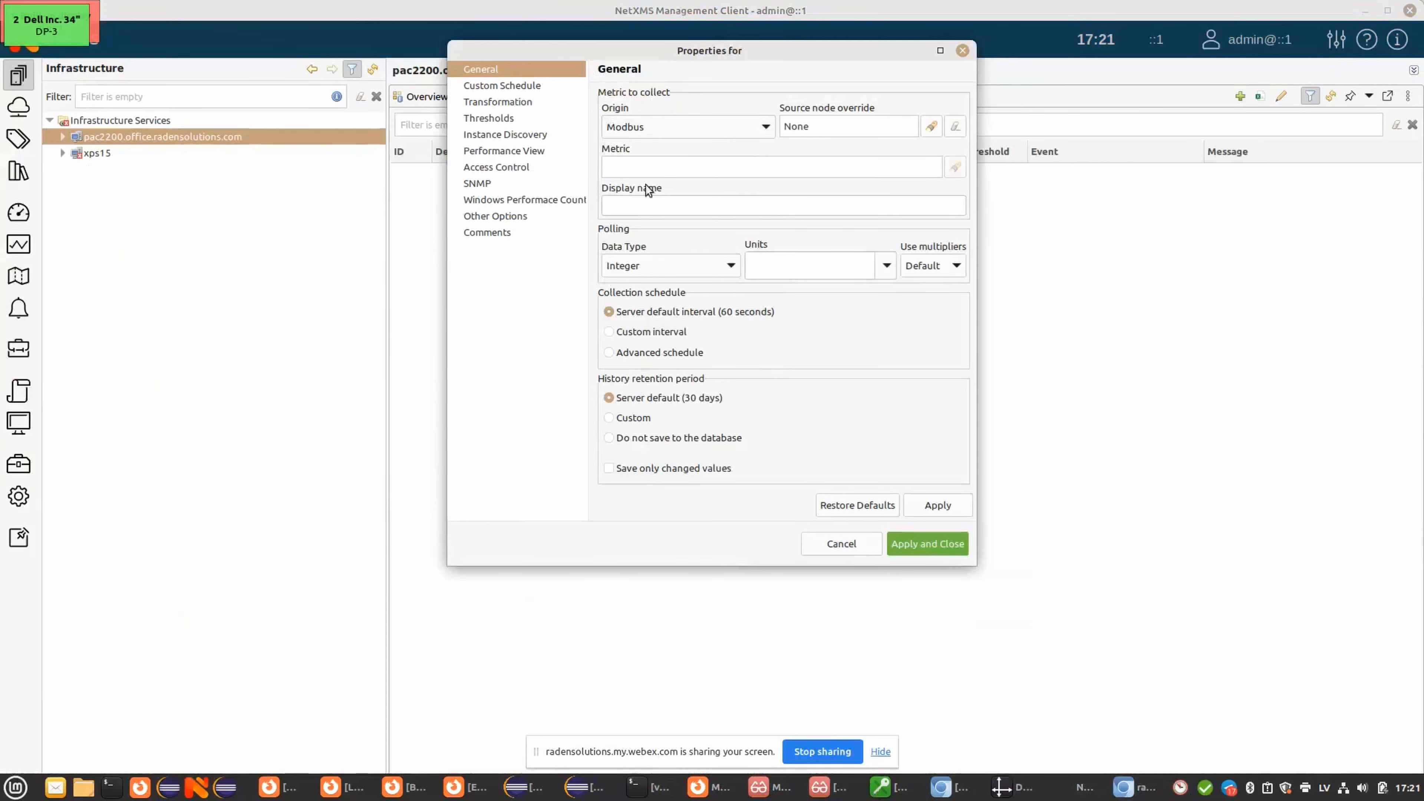
- Set the parameter's metric to hold:13|float and its display name to Current L1
{"action": "left_click", "coordinate": [636, 167]}
{"action": "type", "text": "hold"}
{"action": "type", "text": "rent L1"}
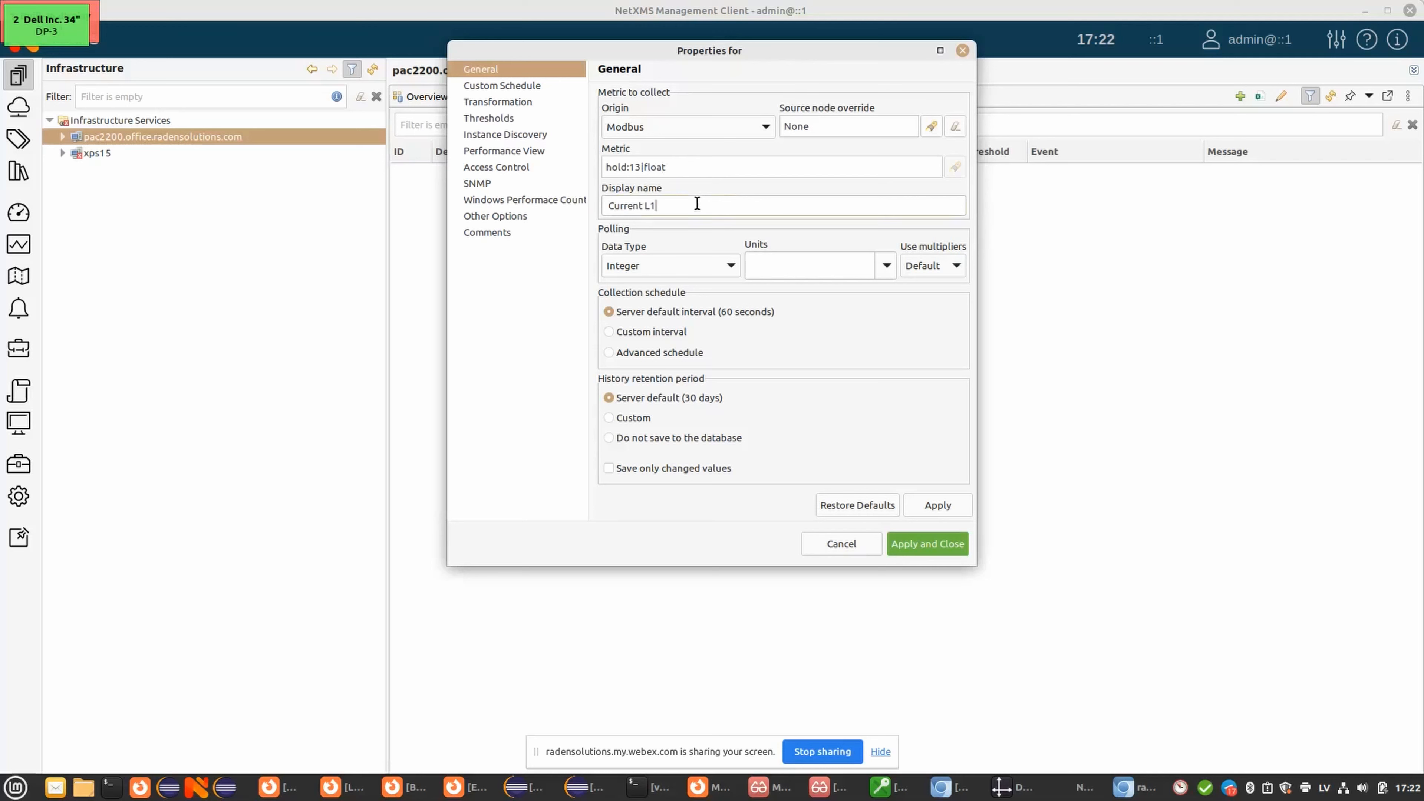
- Set the parameter's data type to Float and its units to A
{"action": "left_click", "coordinate": [667, 271]}
{"action": "left_click", "coordinate": [646, 425]}
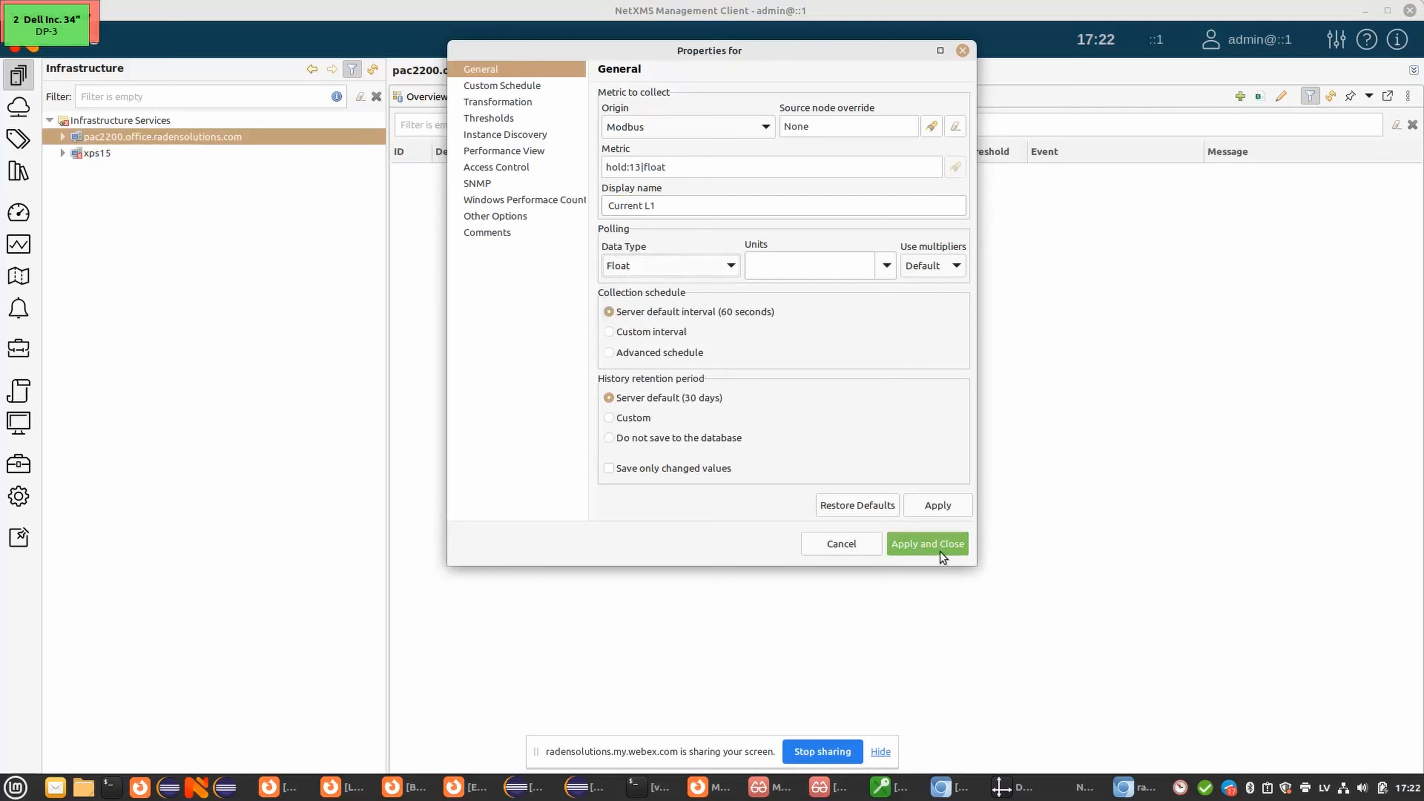
{"action": "left_click", "coordinate": [803, 263]}
{"action": "type", "text": "A"}
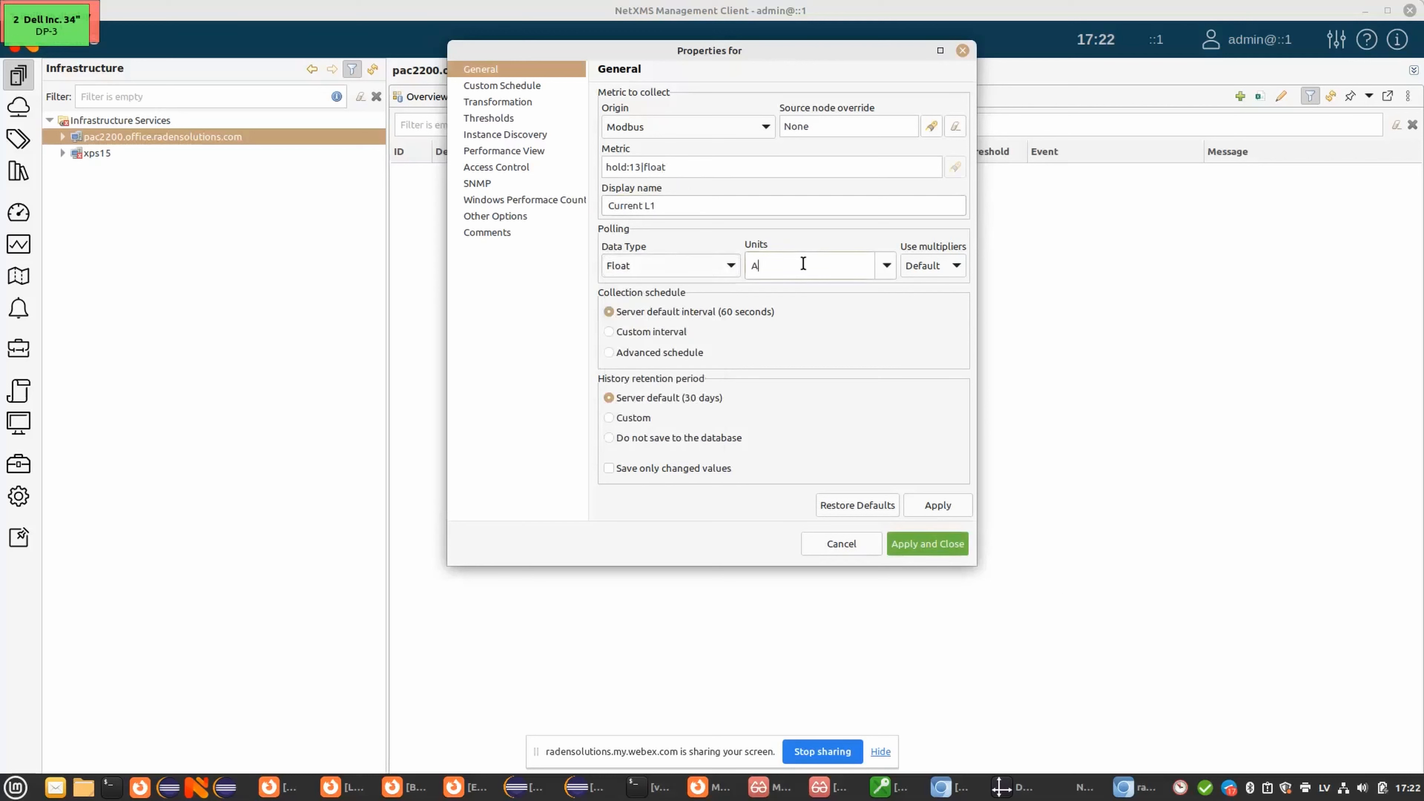
- Save the new parameter and refresh the node's data collection list to check the Current L1 value
{"action": "left_click", "coordinate": [942, 545]}
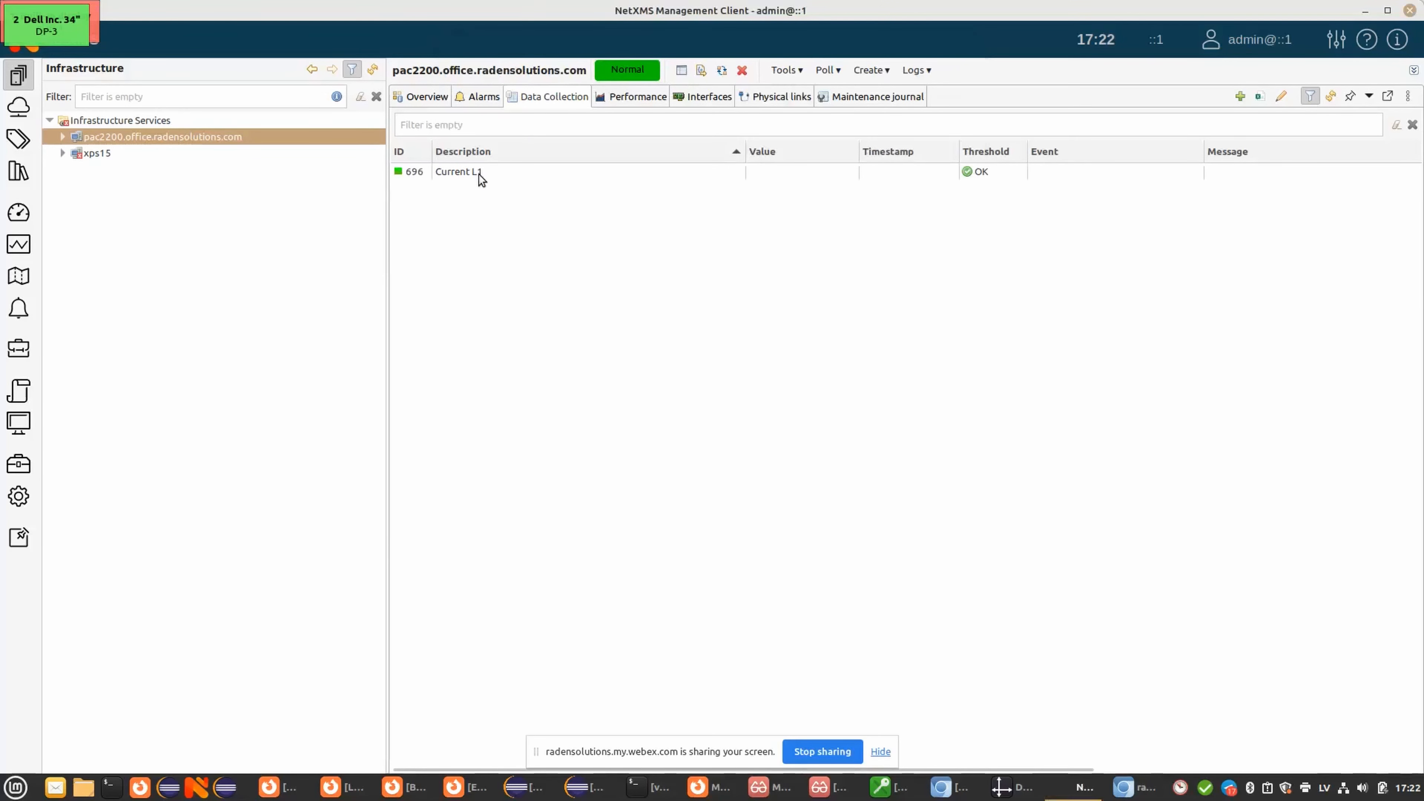
{"action": "left_click", "coordinate": [1334, 97]}
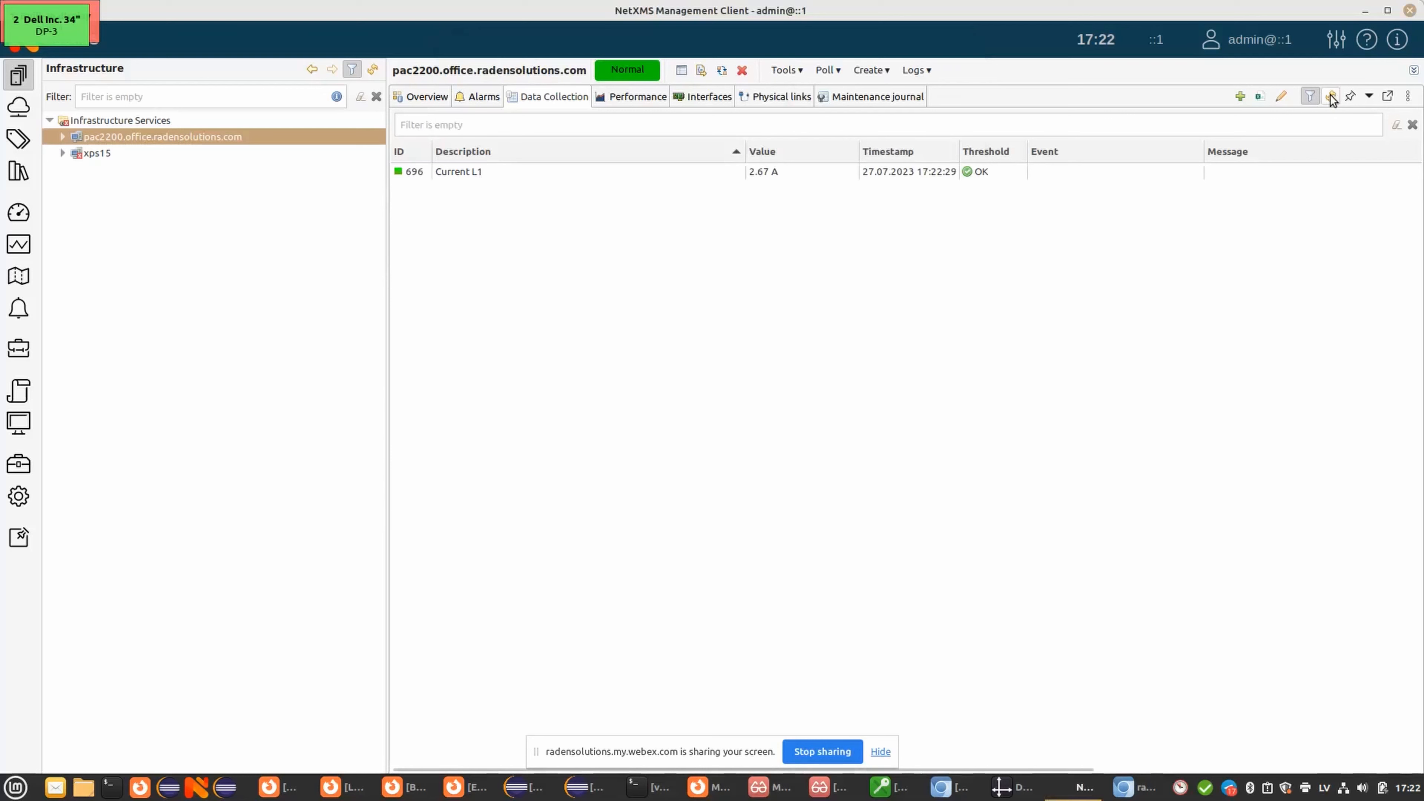
{"action": "left_click", "coordinate": [769, 172]}
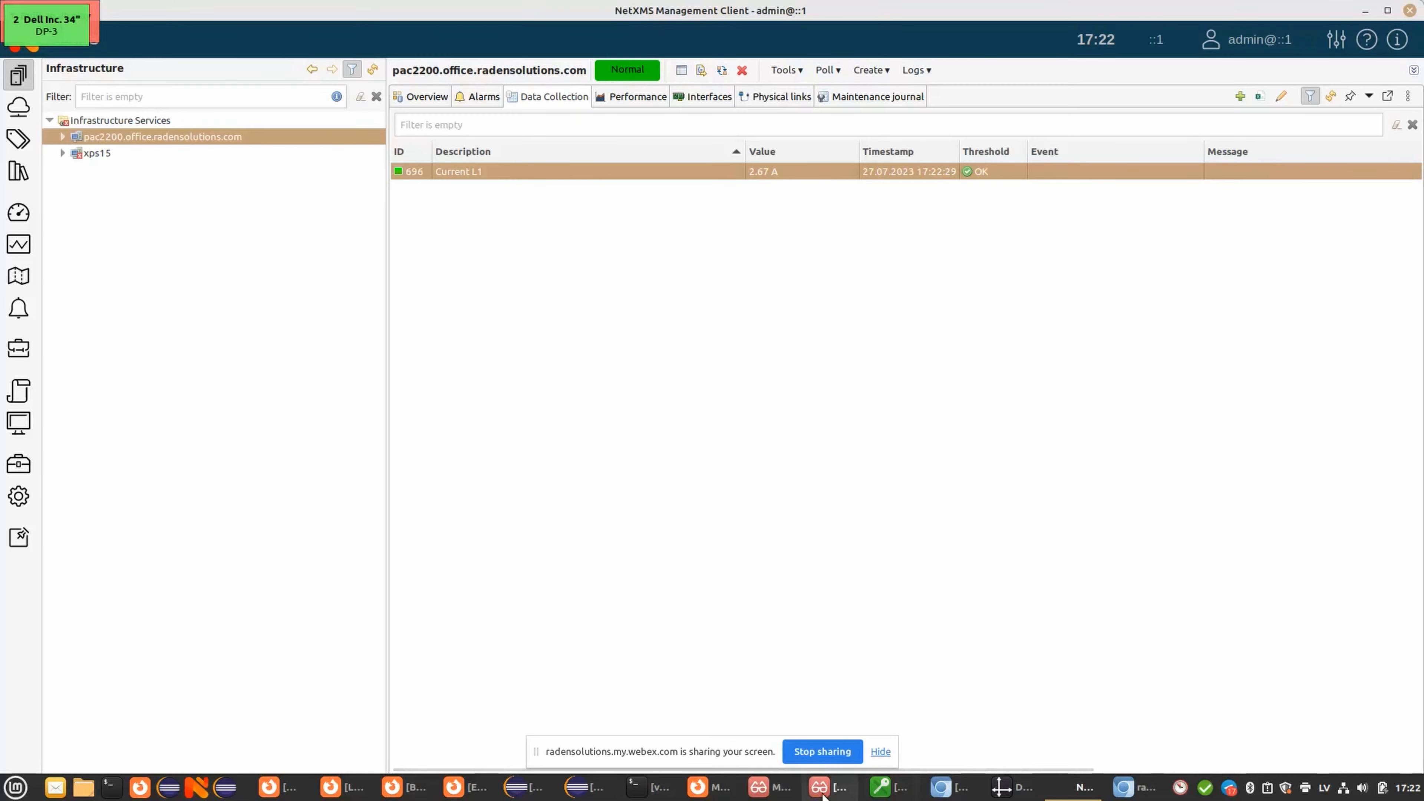
- Return to the PAC2200 manual and look through the remaining Modbus measured variables after Current L1
{"action": "left_click", "coordinate": [771, 787]}
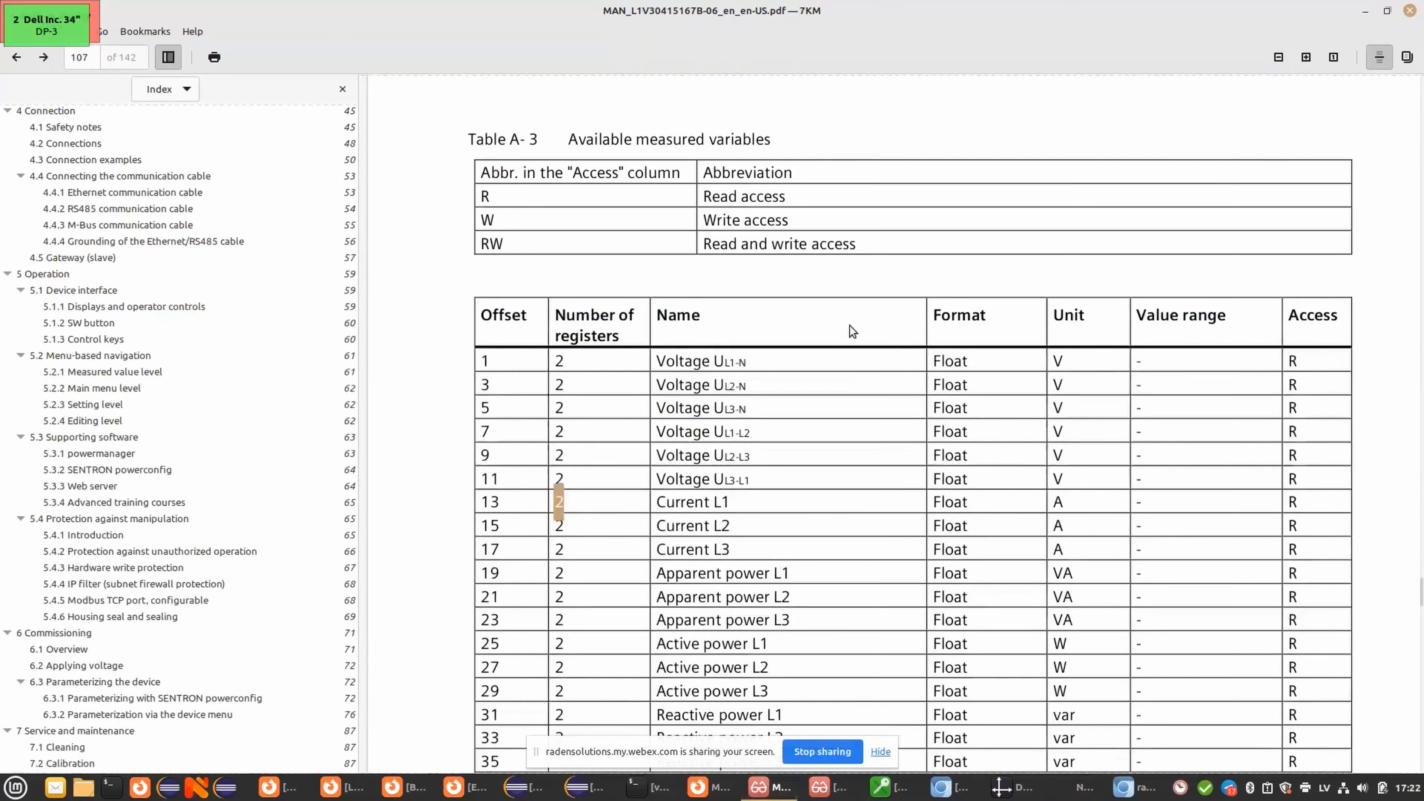
{"action": "scroll", "coordinate": [849, 325], "scroll_direction": "down", "scroll_amount": 9}
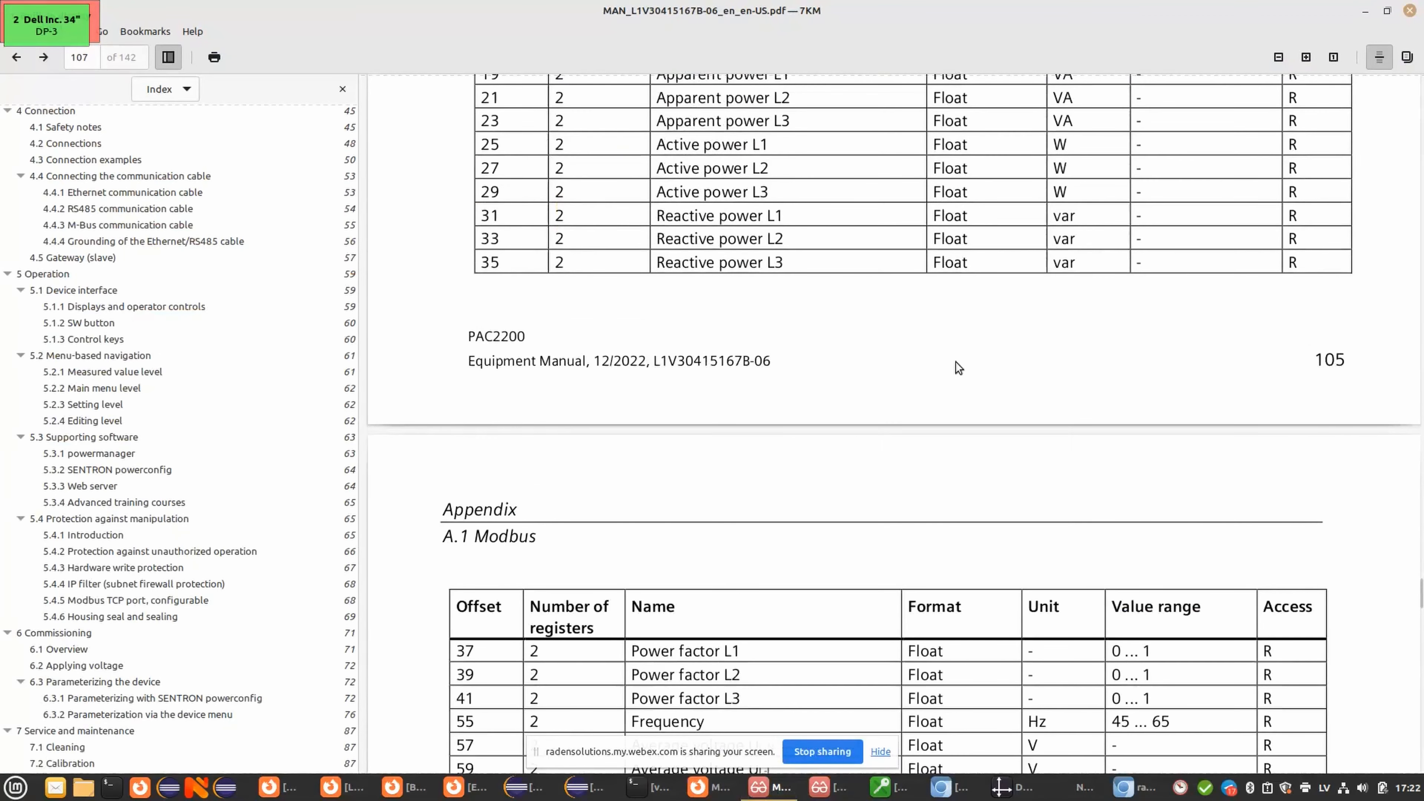
{"action": "scroll", "coordinate": [957, 362], "scroll_direction": "down", "scroll_amount": 9}
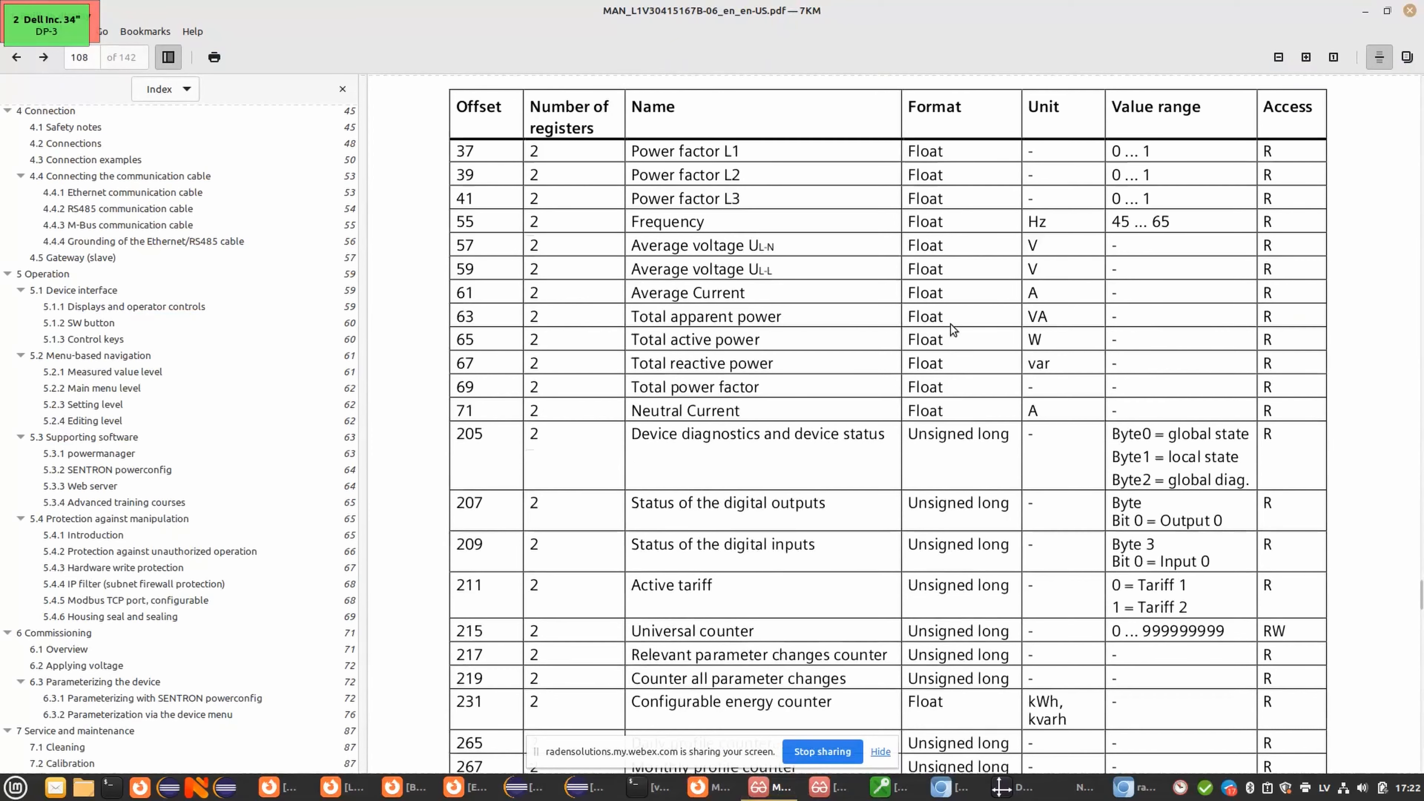
- Find the Active tariff entry in the PAC2200 manual's Modbus table and read its offset and format
{"action": "scroll", "coordinate": [950, 321], "scroll_direction": "down", "scroll_amount": 3}
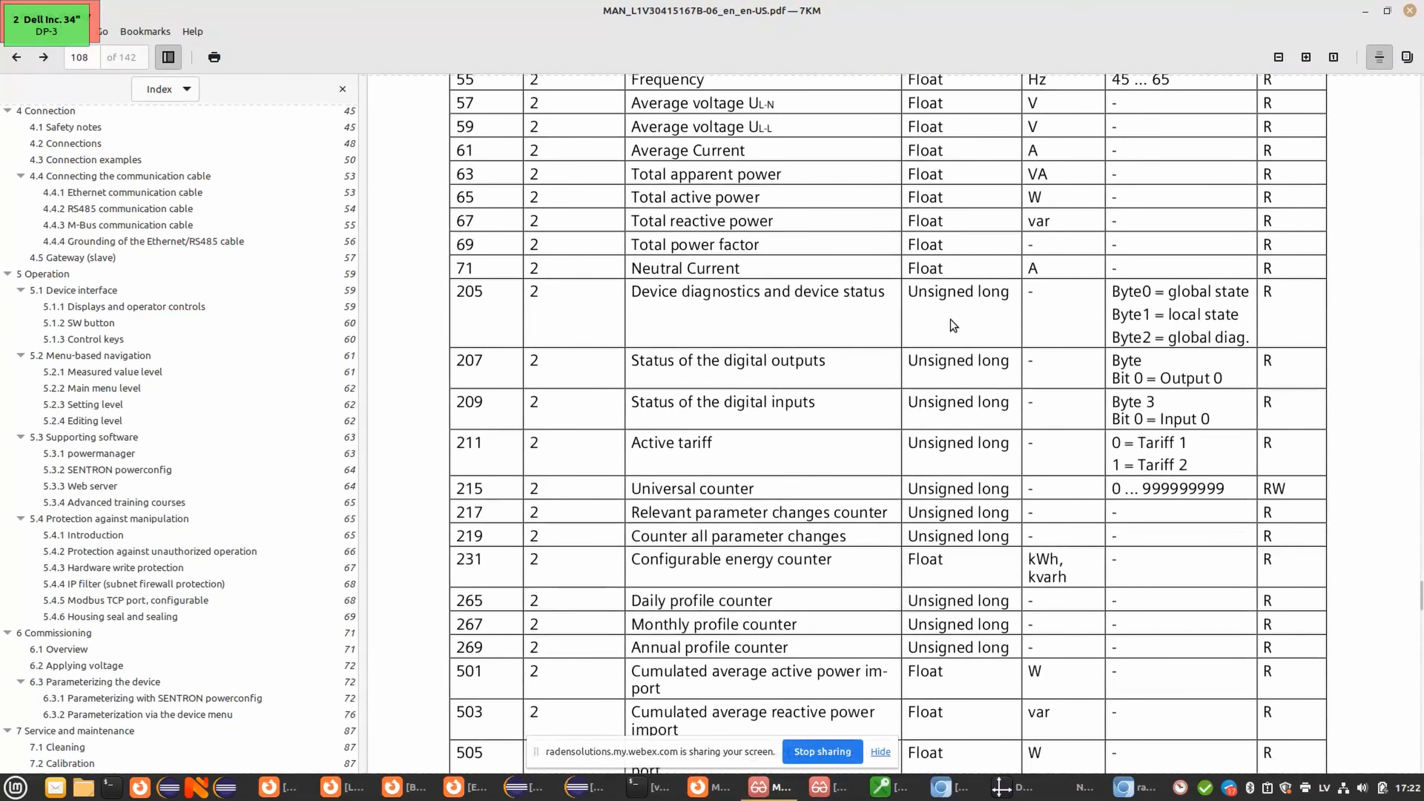
{"action": "scroll", "coordinate": [950, 322], "scroll_direction": "down", "scroll_amount": 3}
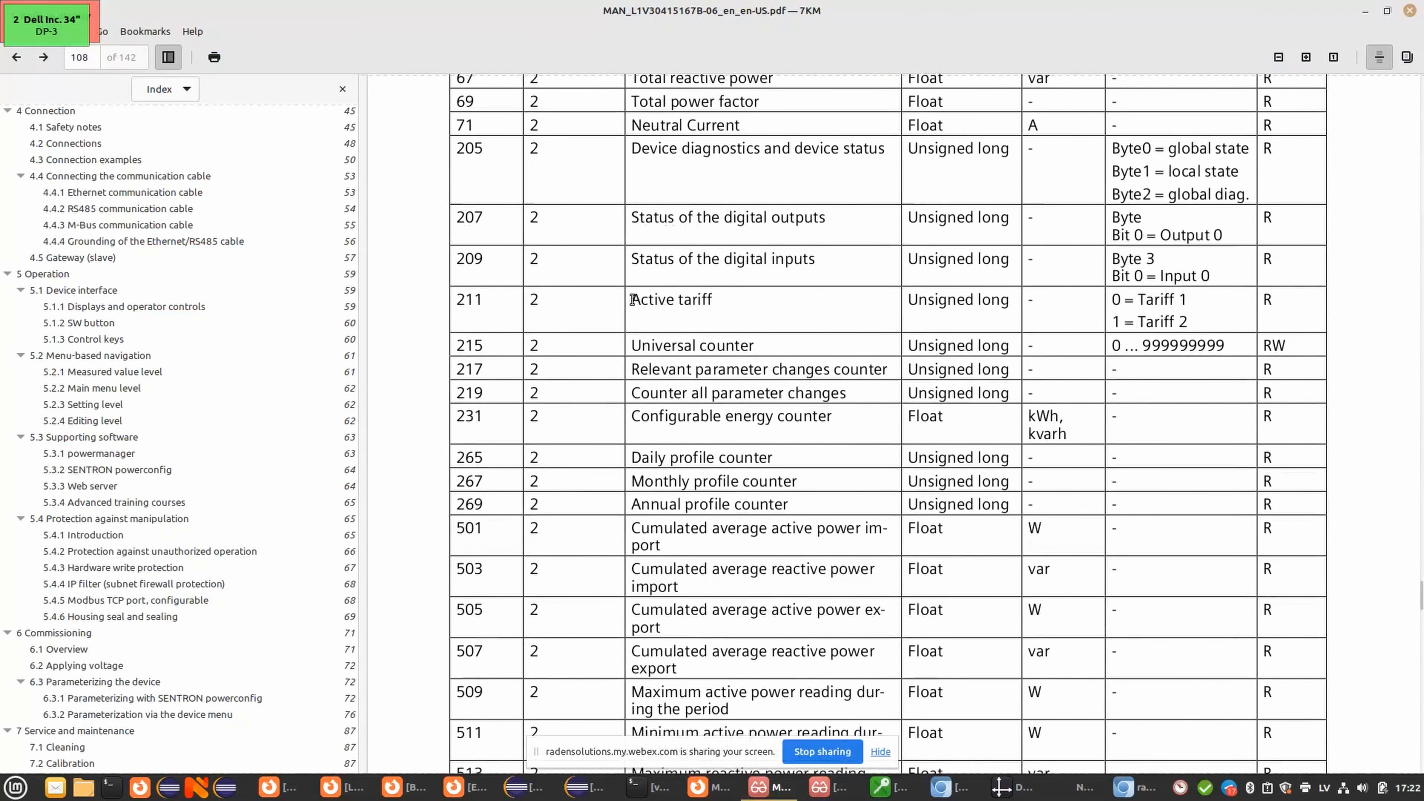
{"action": "left_click_drag", "start_coordinate": [632, 300], "coordinate": [708, 301]}
{"action": "left_click_drag", "start_coordinate": [457, 294], "coordinate": [521, 331]}
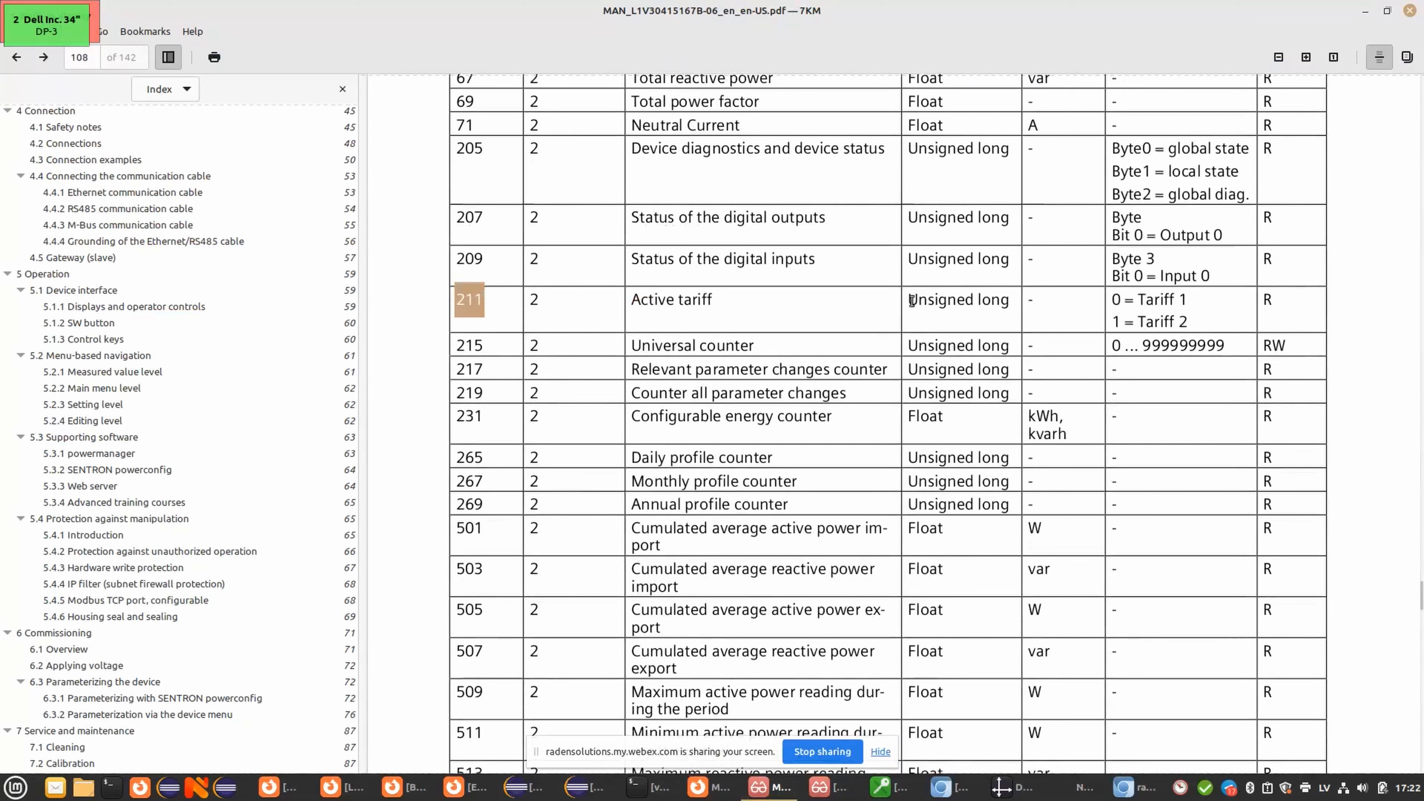
{"action": "left_click_drag", "start_coordinate": [1010, 303], "coordinate": [912, 303]}
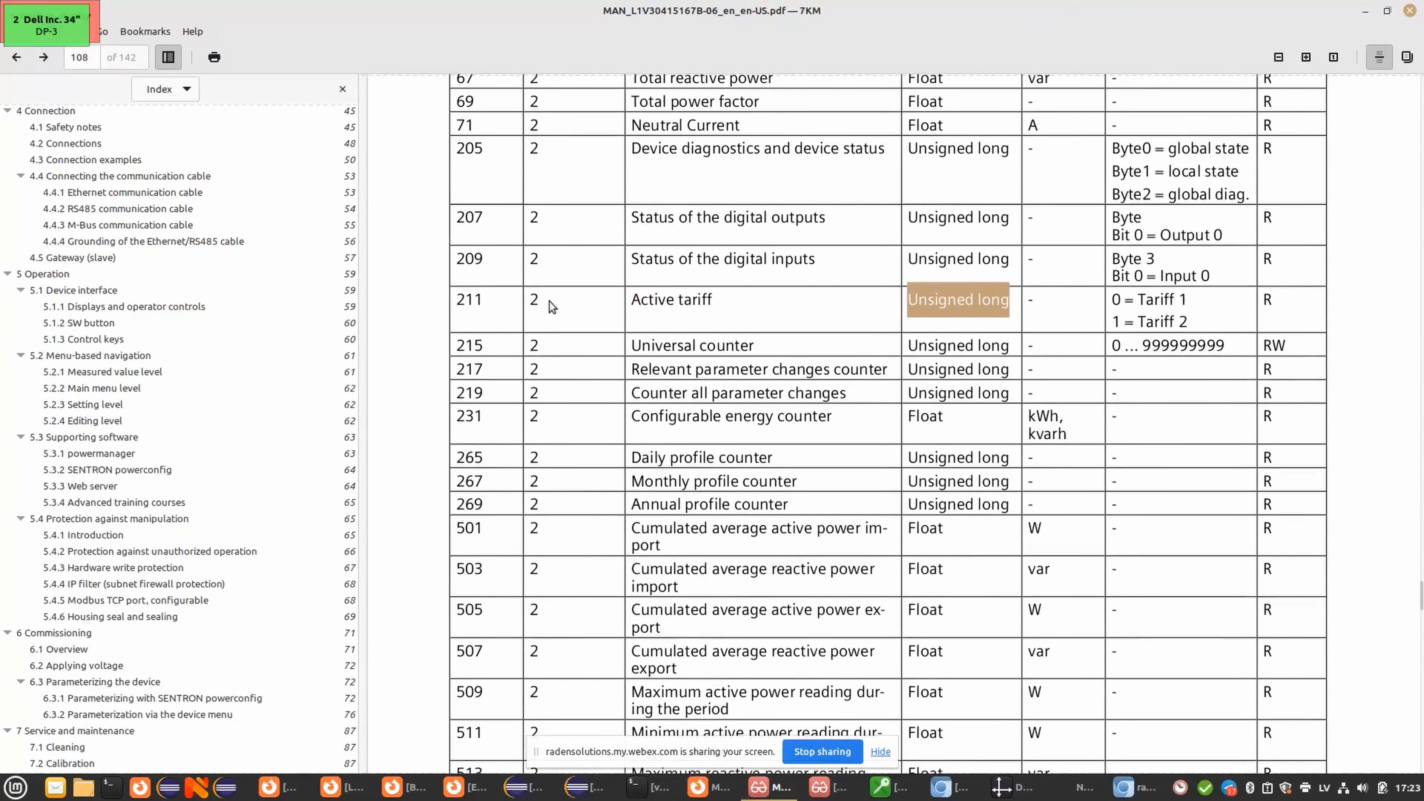
- Switch to the NetXMS client and start a new data collection parameter on the PAC2200 node with Modbus as its origin
{"action": "key", "text": "alt+Tab"}
{"action": "right_click", "coordinate": [587, 314]}
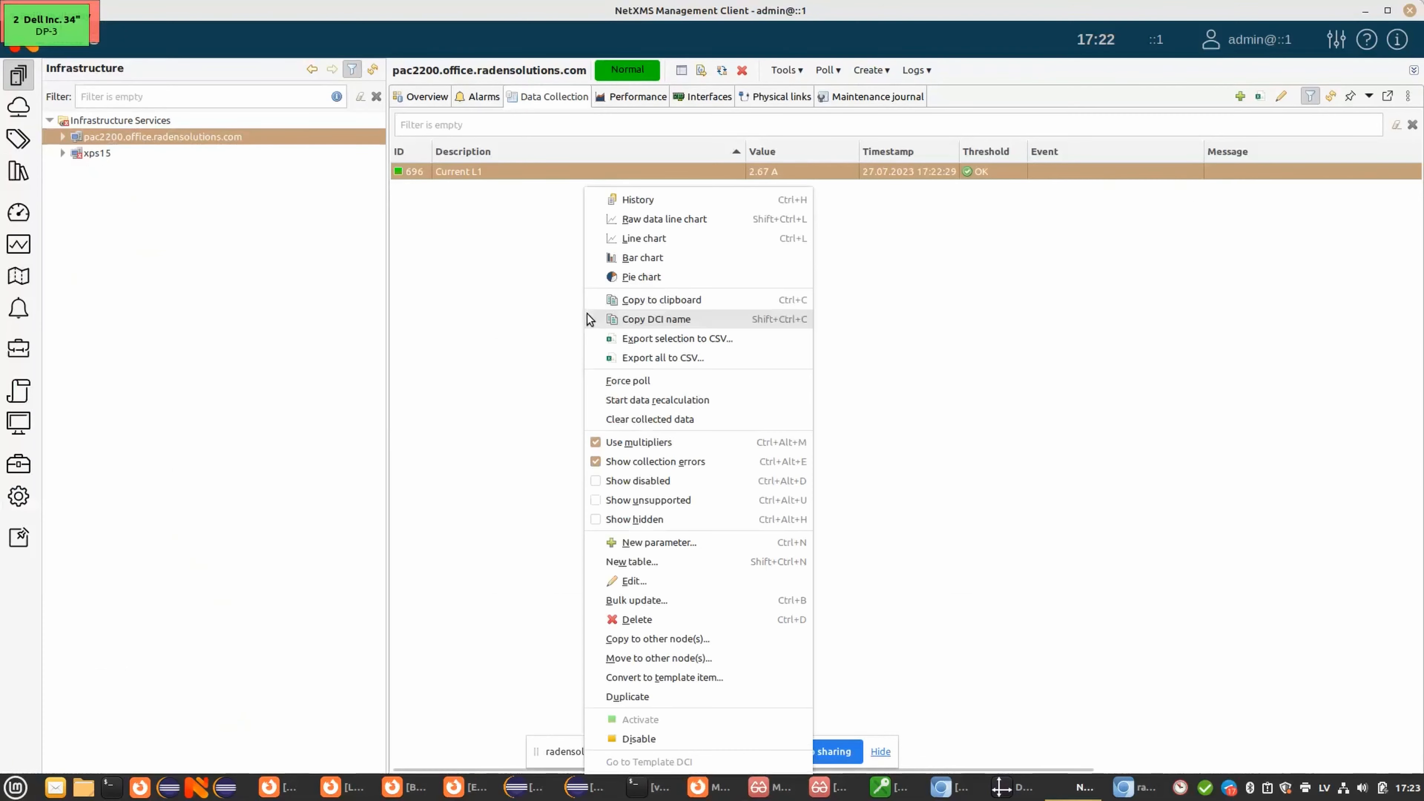
{"action": "left_click", "coordinate": [658, 542]}
{"action": "left_click", "coordinate": [647, 132]}
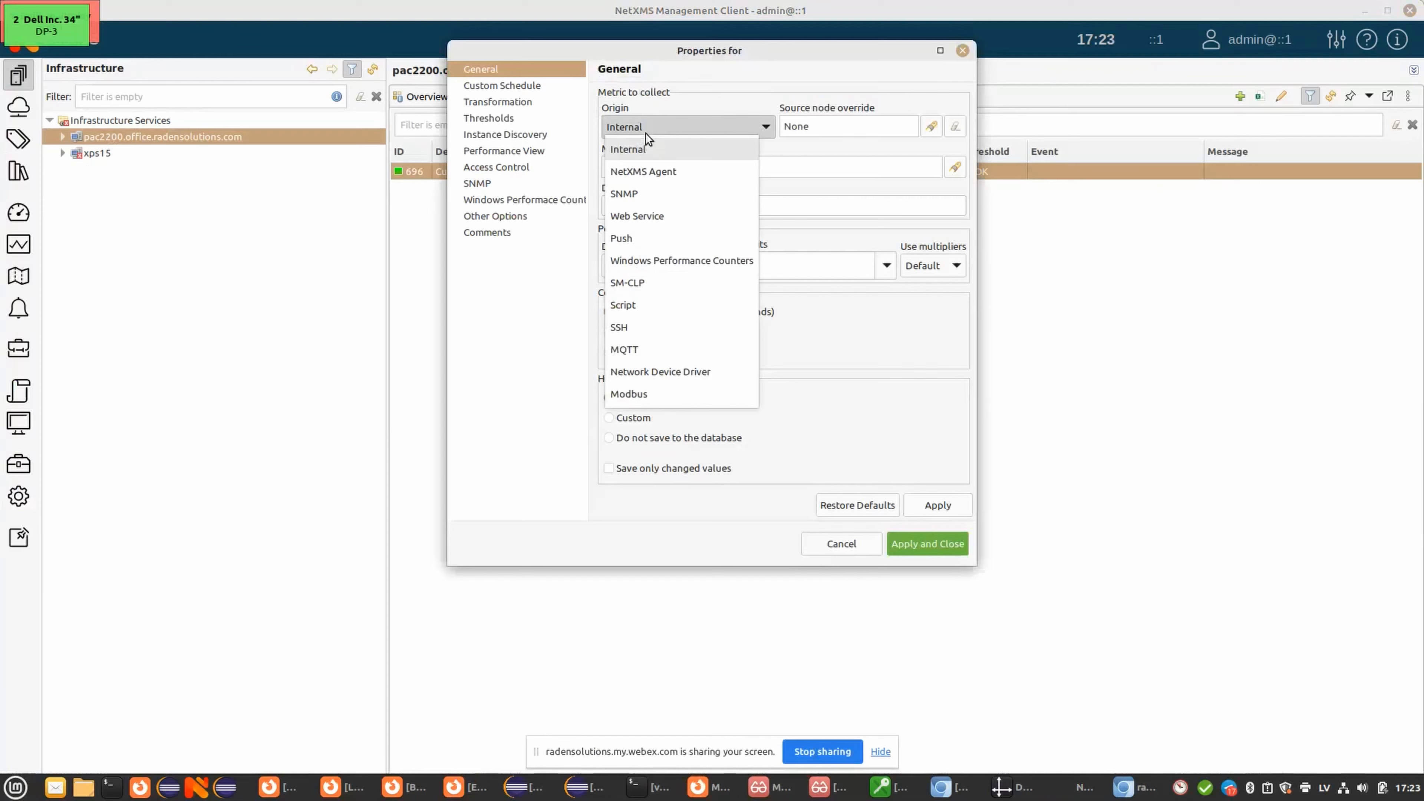
{"action": "left_click", "coordinate": [638, 397]}
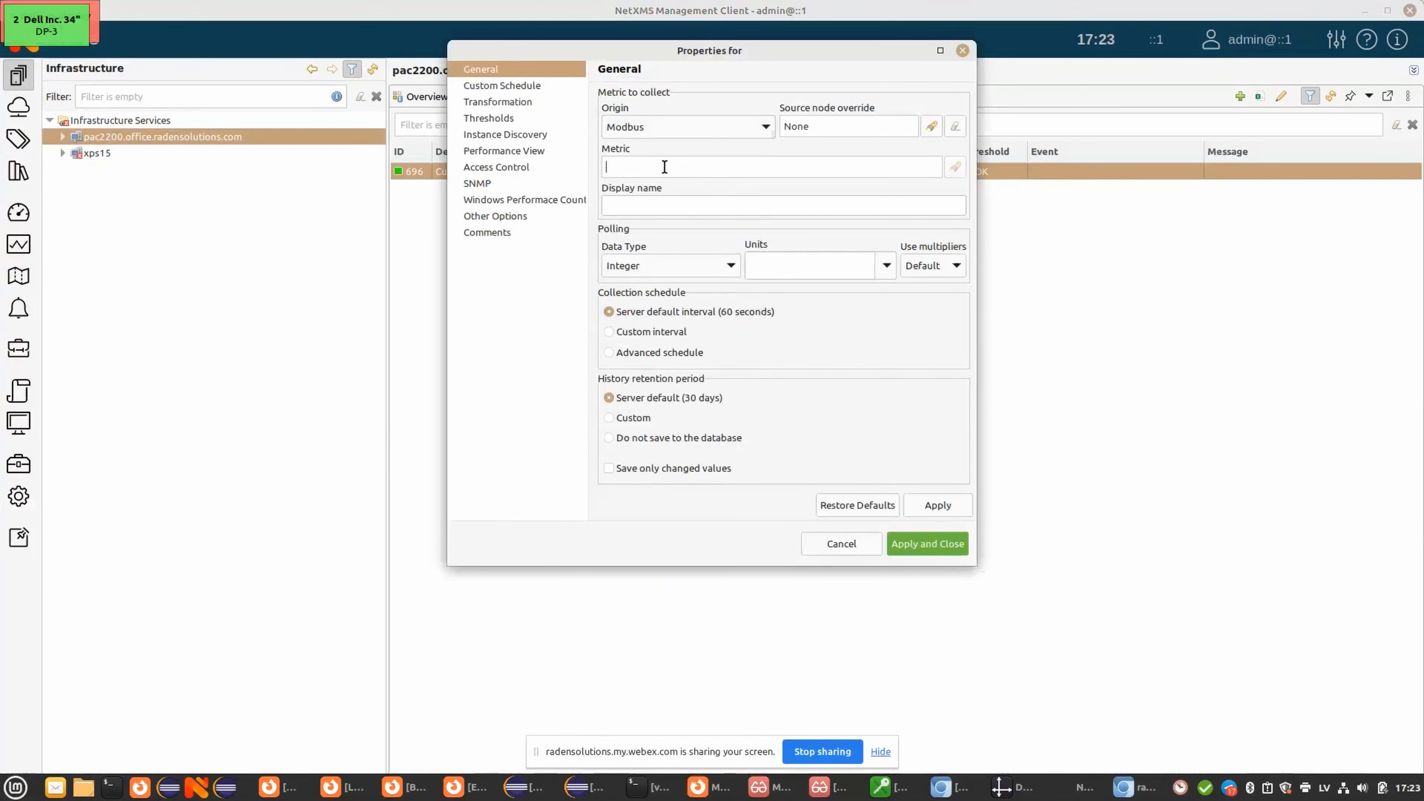
- Recheck the register offset in the manual, set the metric to 211|uint32 and the display name to Active tariff, and save the parameter
{"action": "key", "text": "alt+Tab"}
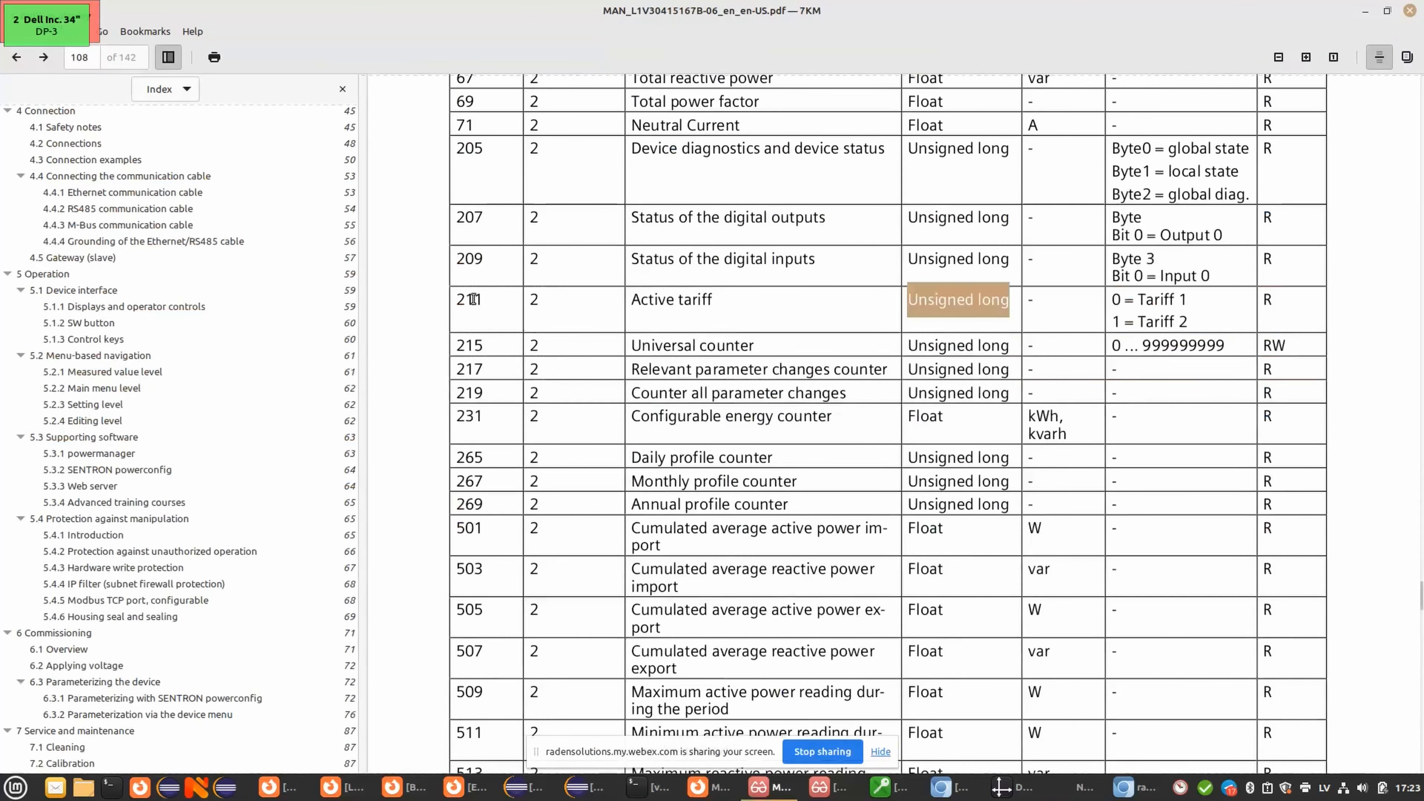
{"action": "key", "text": "alt+Tab"}
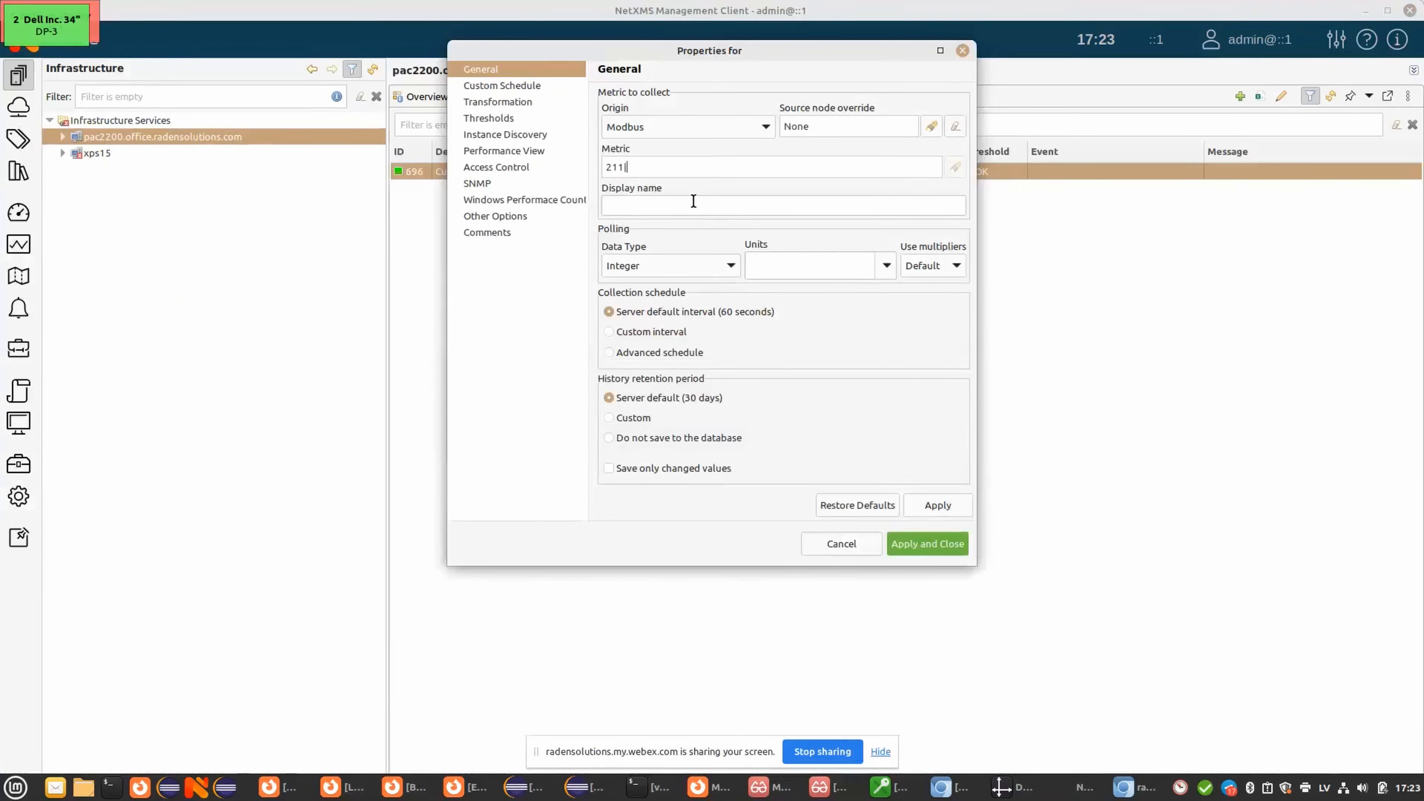
{"action": "type", "text": "211|uint32"}
{"action": "left_click", "coordinate": [637, 203]}
{"action": "type", "text": "Active tariff"}
{"action": "left_click", "coordinate": [929, 544]}
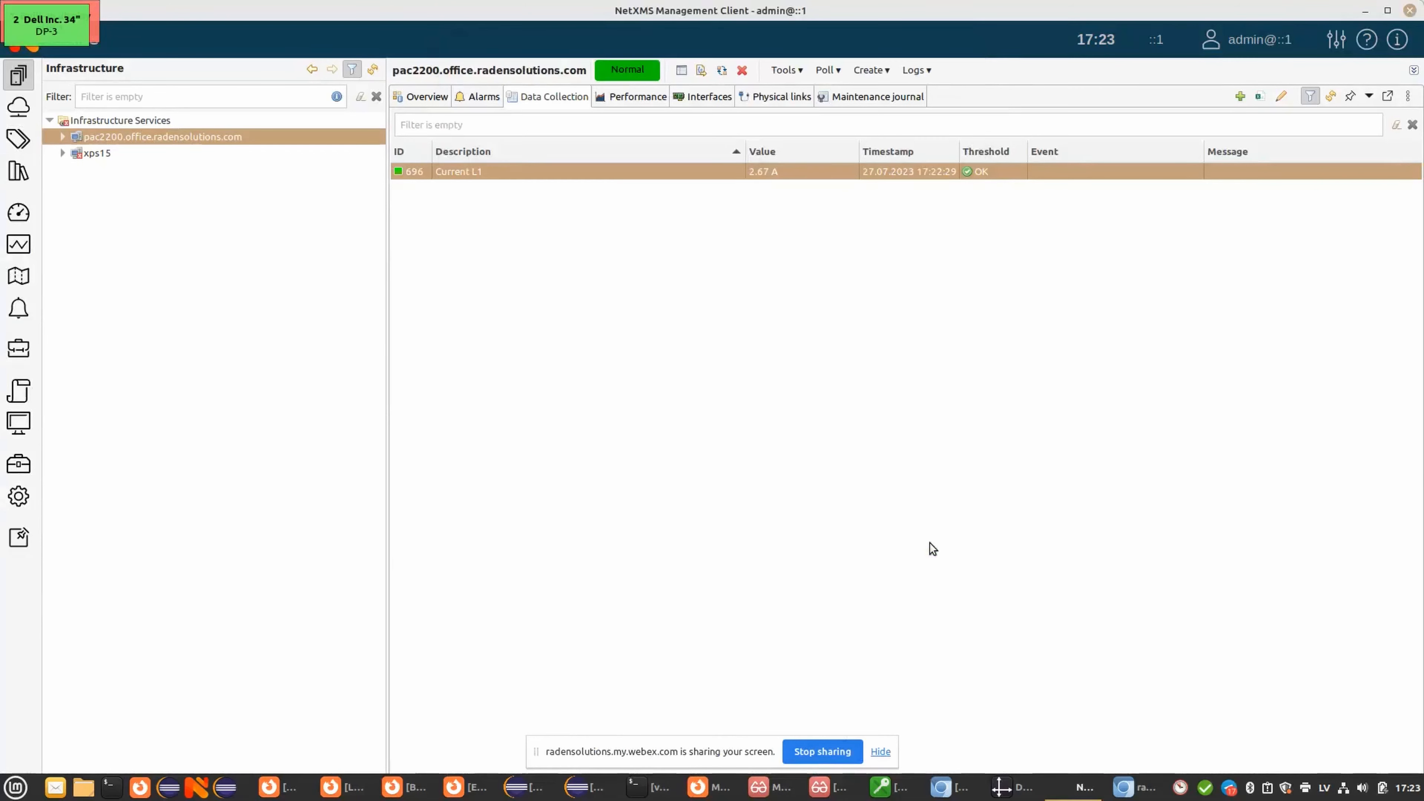
{"action": "left_click", "coordinate": [478, 172]}
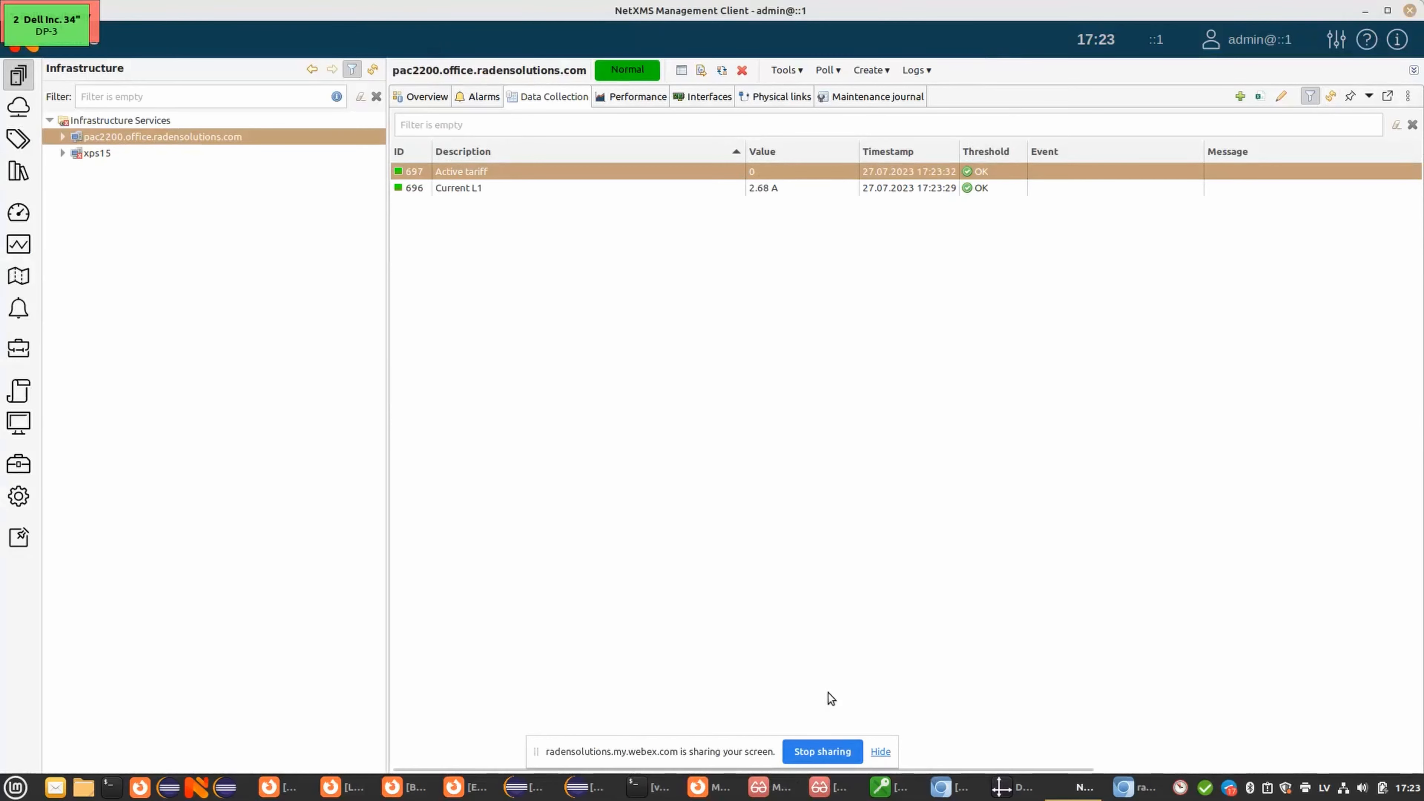
- Review the supported Modbus data conversion types in the NetXMS Administrator Guide, then return to the NetXMS client
{"action": "mouse_move", "coordinate": [790, 791]}
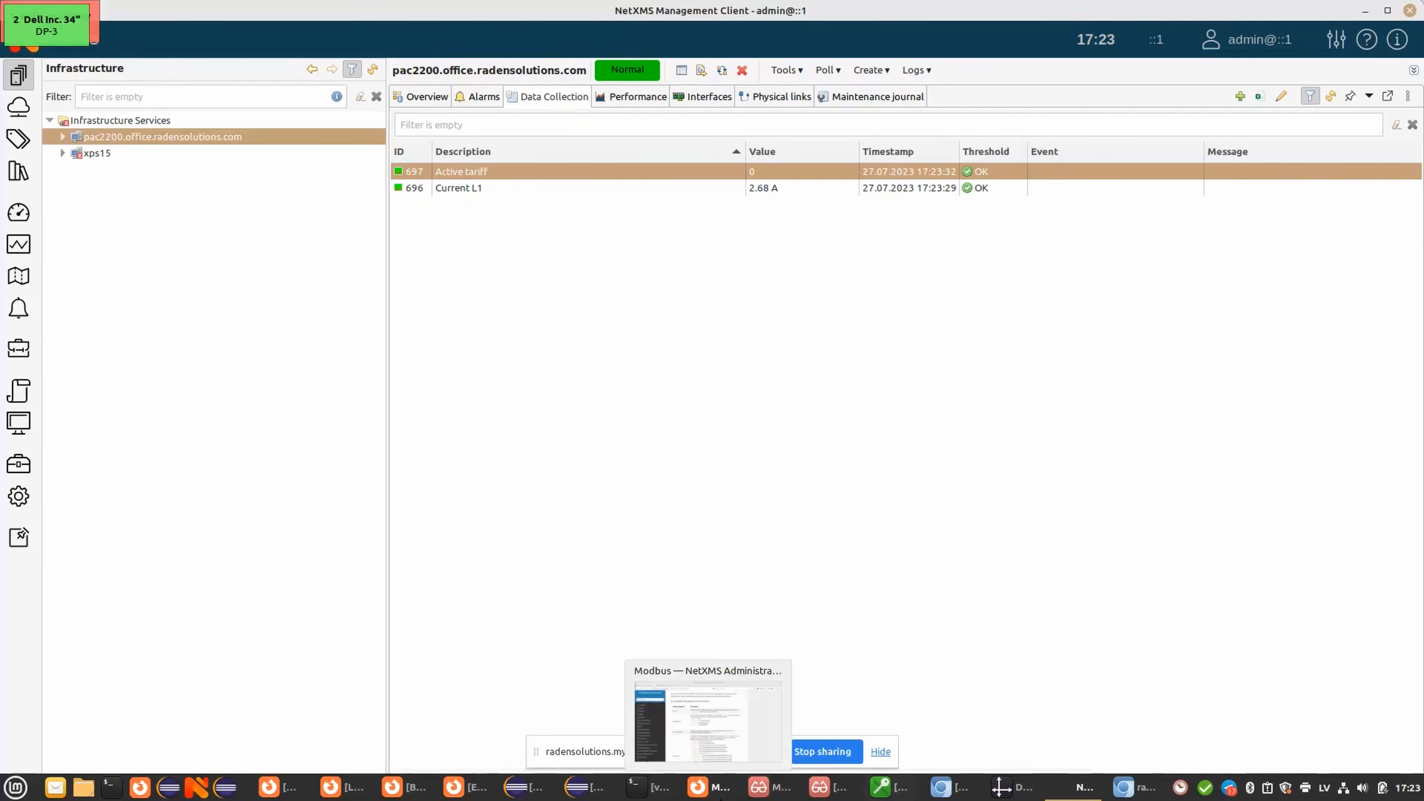
{"action": "left_click", "coordinate": [722, 796]}
{"action": "scroll", "coordinate": [628, 443], "scroll_direction": "down", "scroll_amount": 1}
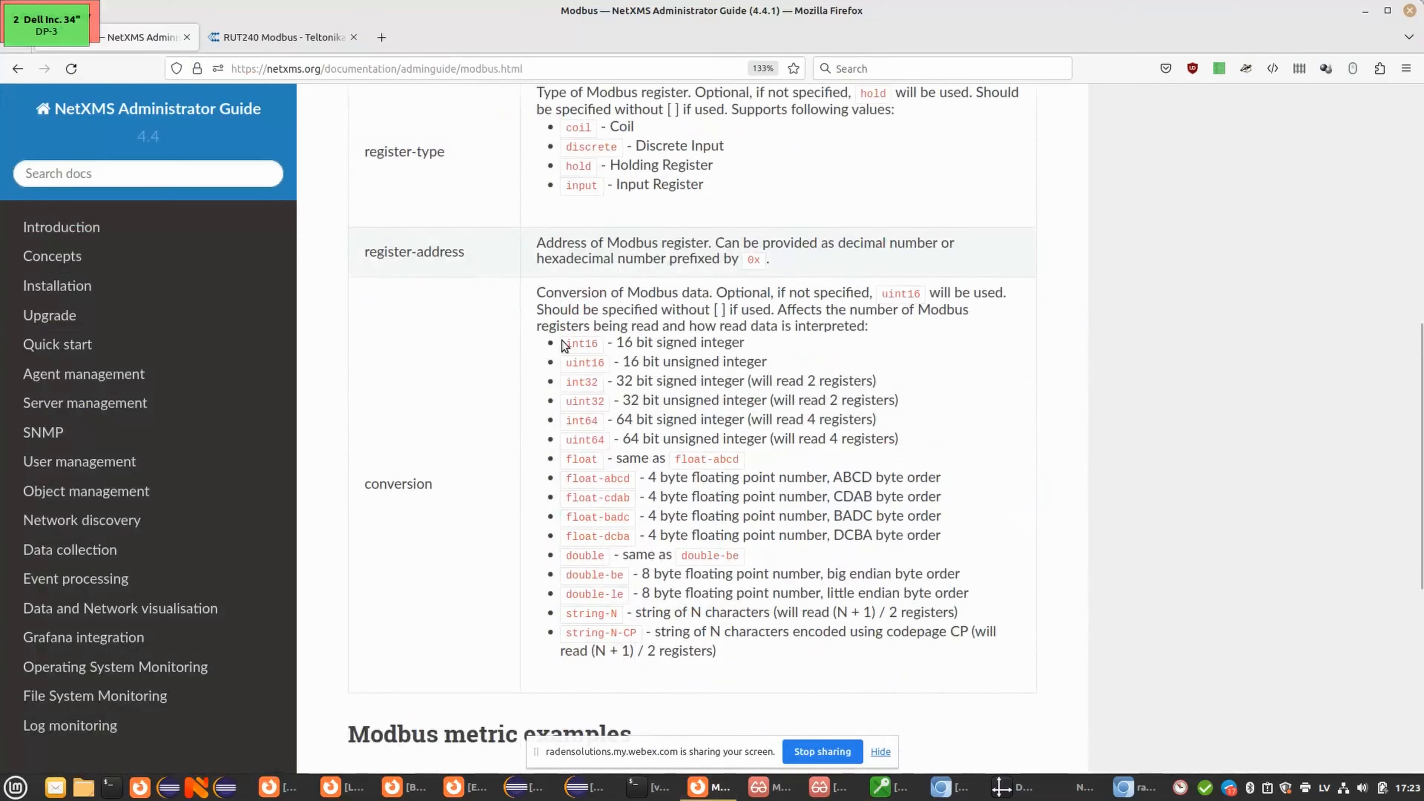
{"action": "left_click_drag", "start_coordinate": [563, 343], "coordinate": [664, 648]}
{"action": "left_click", "coordinate": [686, 593]}
{"action": "key", "text": "alt+Tab"}
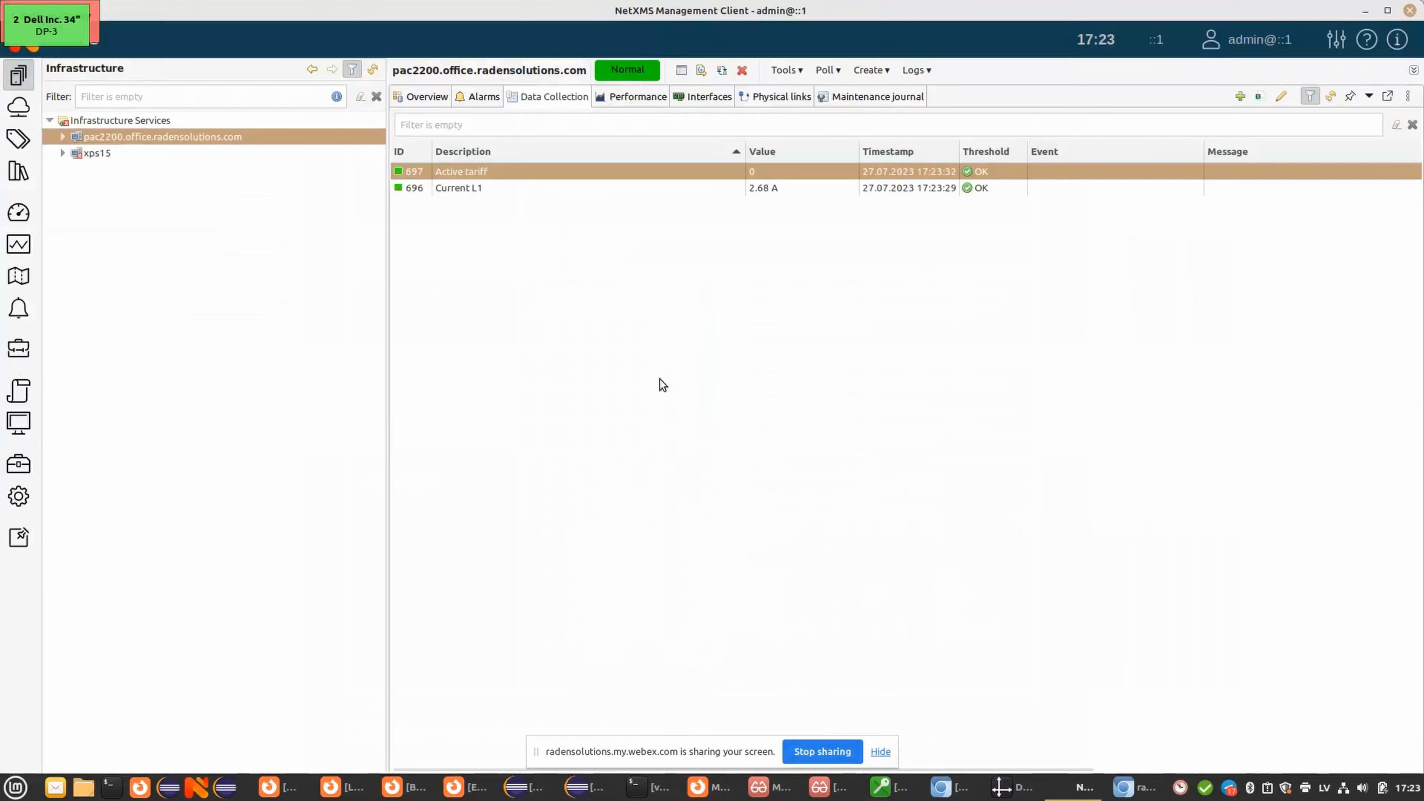
- Create a node named 10.2.1.201 under Infrastructure Services with SNMP usage disabled for all polls
{"action": "left_click", "coordinate": [161, 121]}
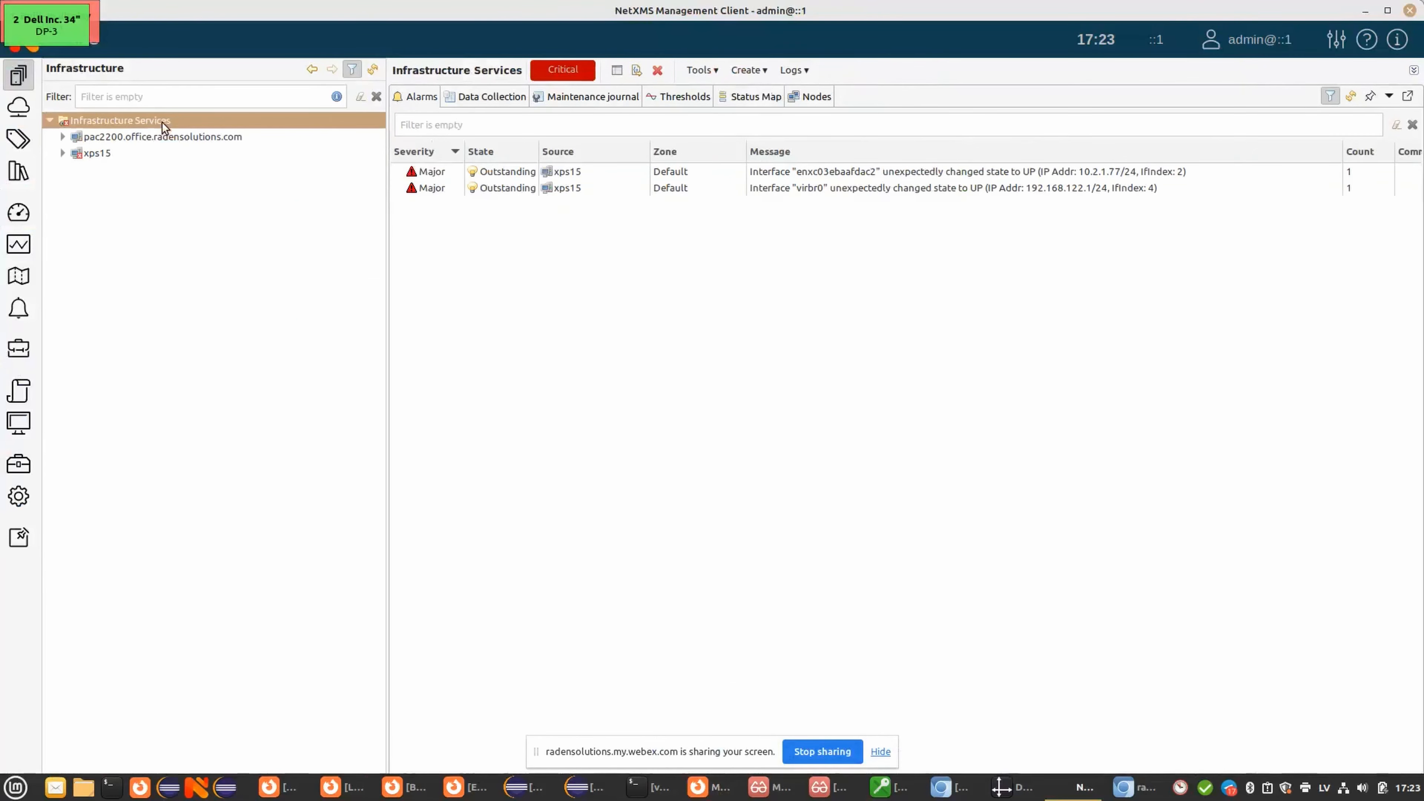
{"action": "right_click", "coordinate": [161, 122]}
{"action": "mouse_move", "coordinate": [411, 134]}
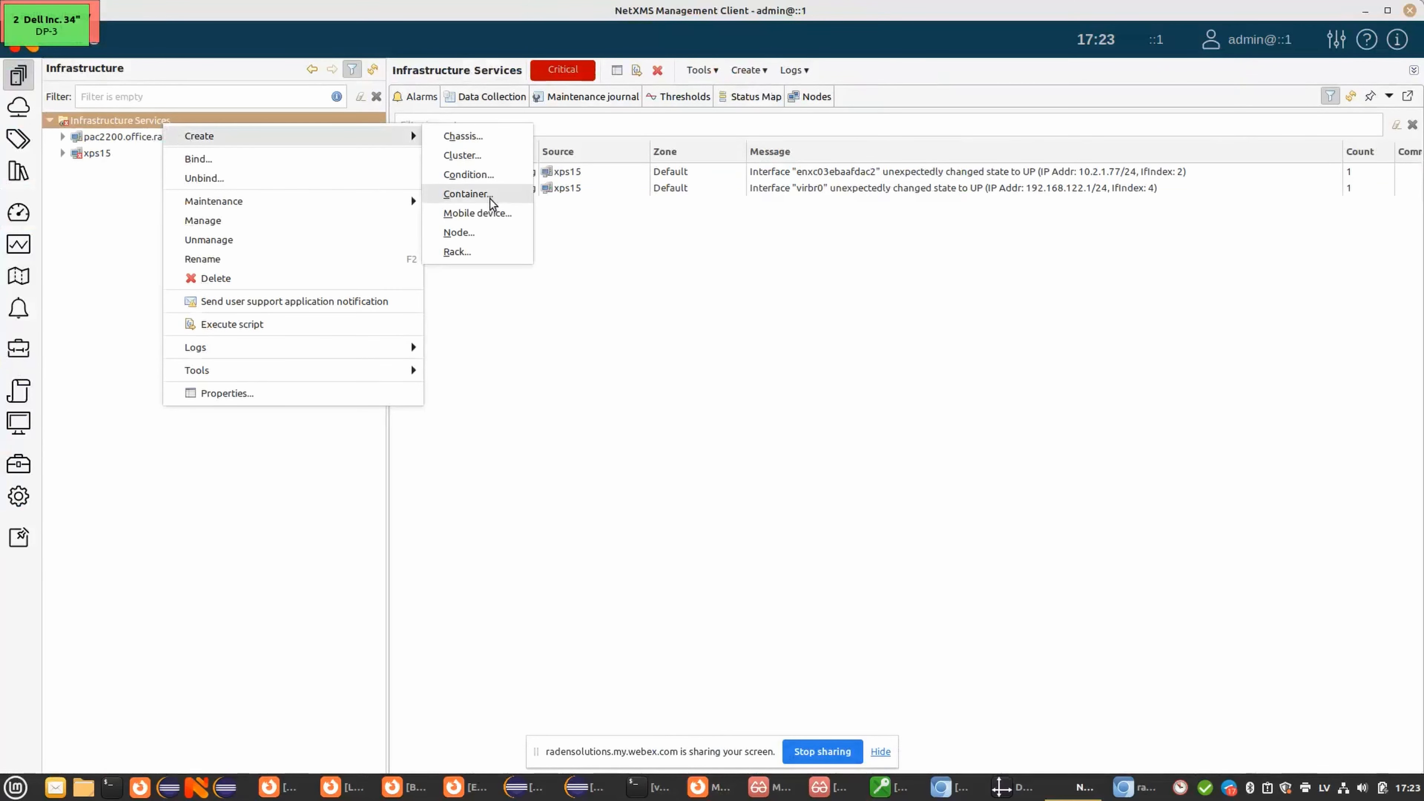
{"action": "left_click", "coordinate": [480, 234]}
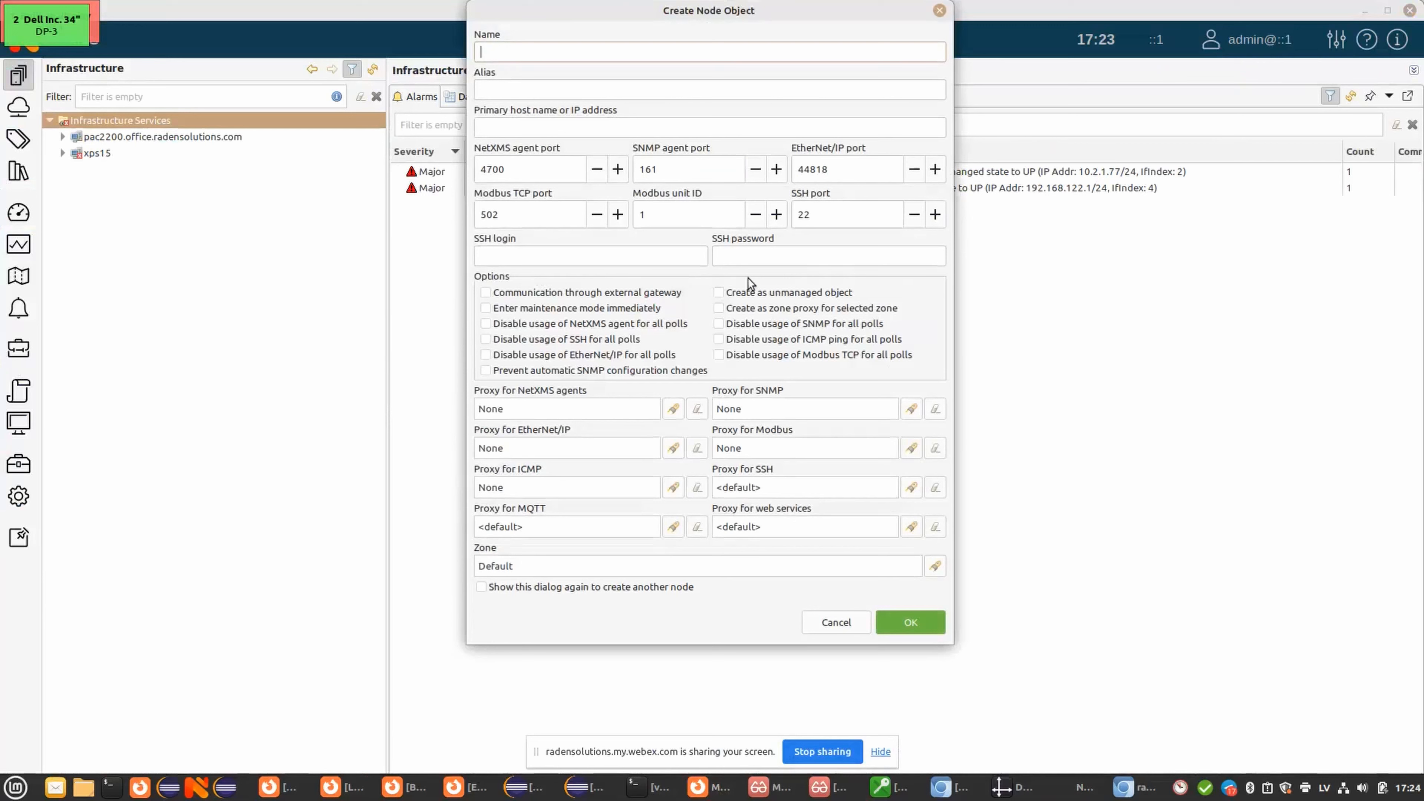
{"action": "type", "text": "10.2.1.201"}
{"action": "left_click", "coordinate": [821, 324]}
{"action": "left_click", "coordinate": [914, 624]}
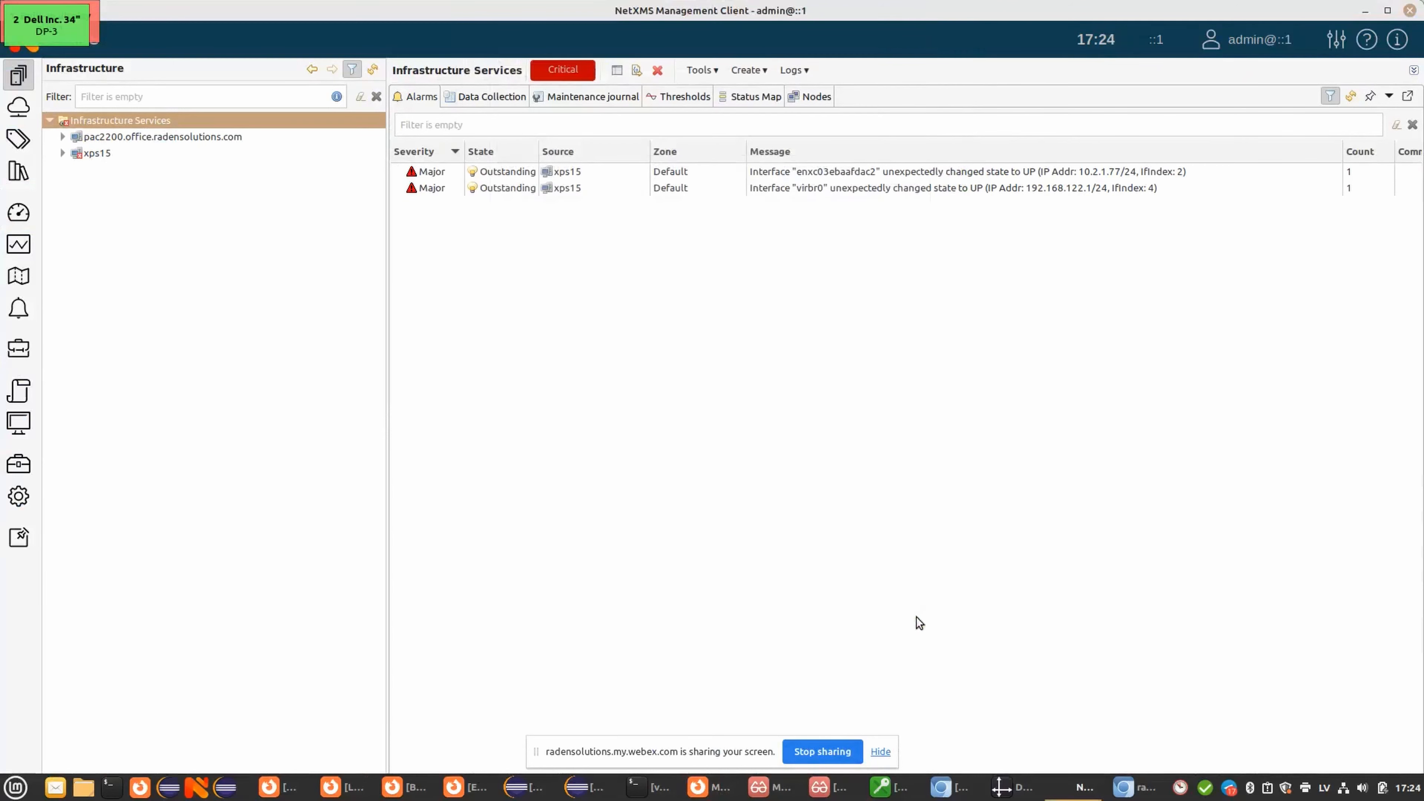
- Check the new node's Modbus TCP capability in its overview and open its data collection list
{"action": "left_click", "coordinate": [115, 138]}
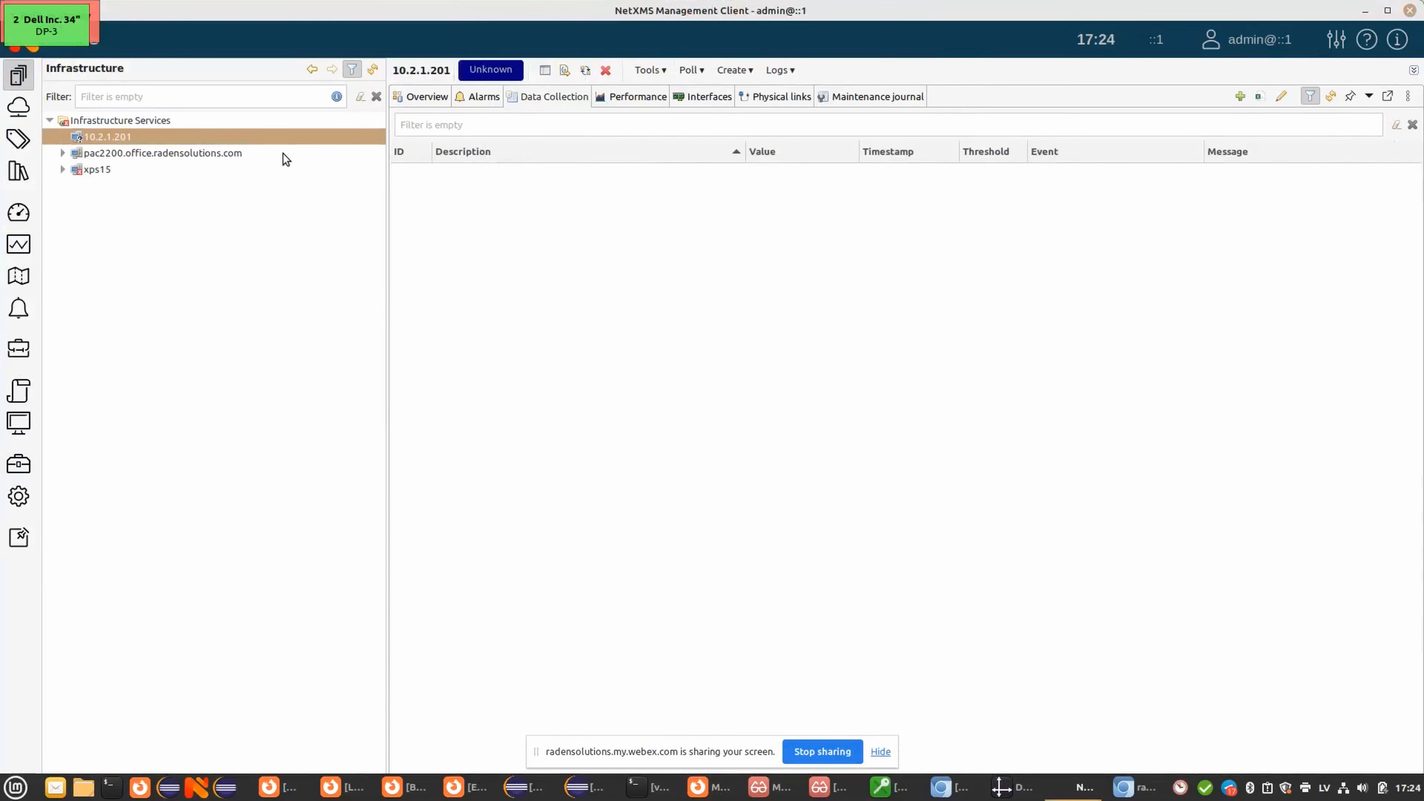
{"action": "left_click", "coordinate": [426, 98]}
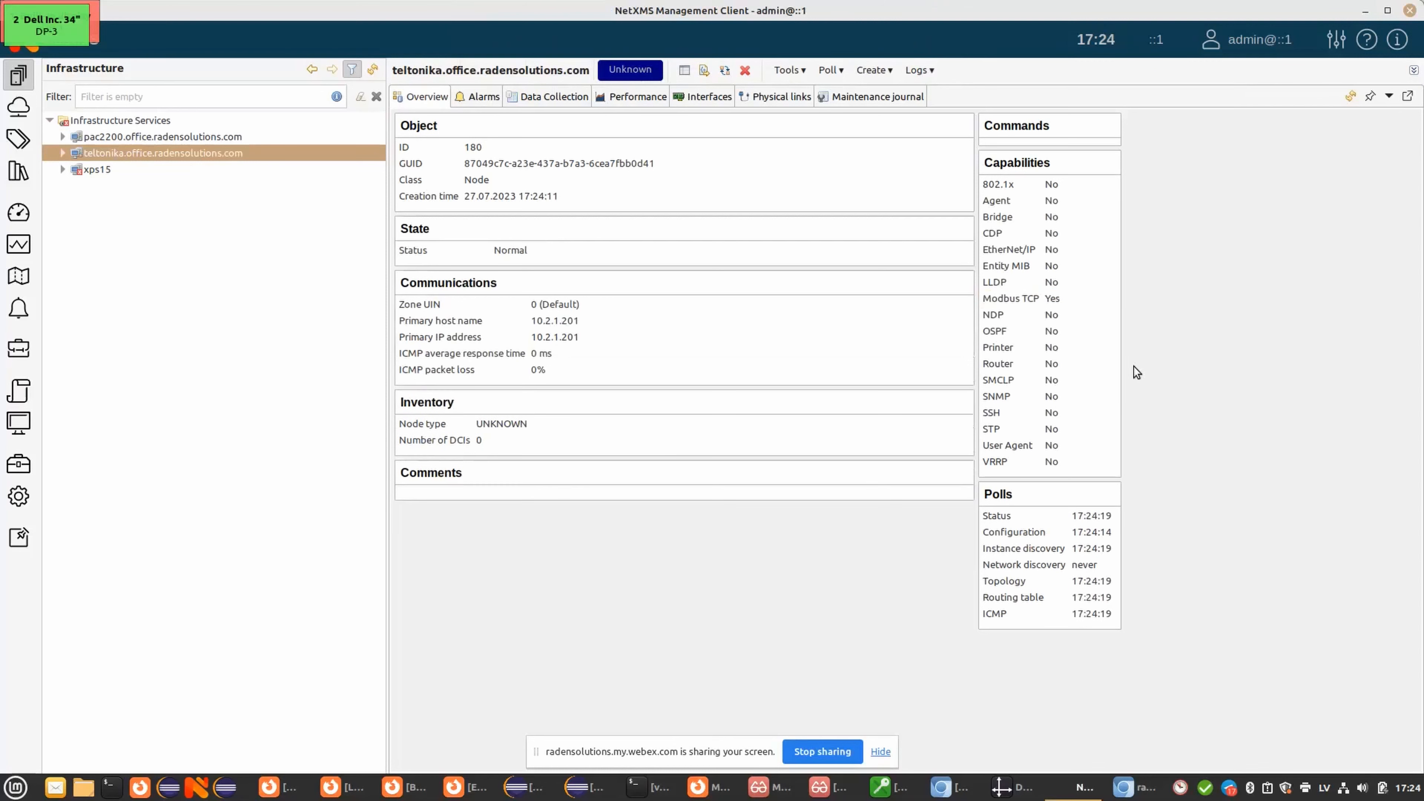
{"action": "left_click", "coordinate": [1020, 303]}
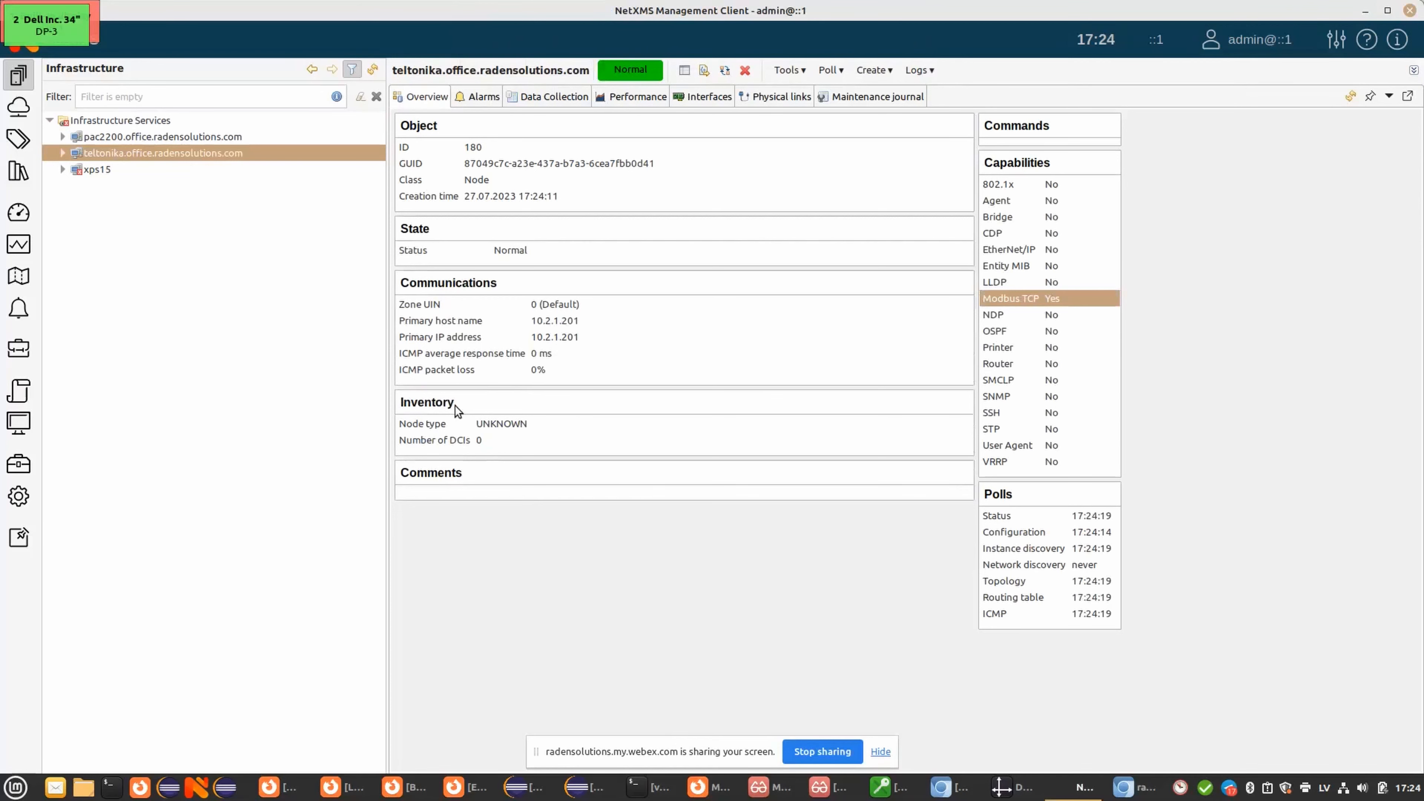
{"action": "left_click", "coordinate": [549, 98]}
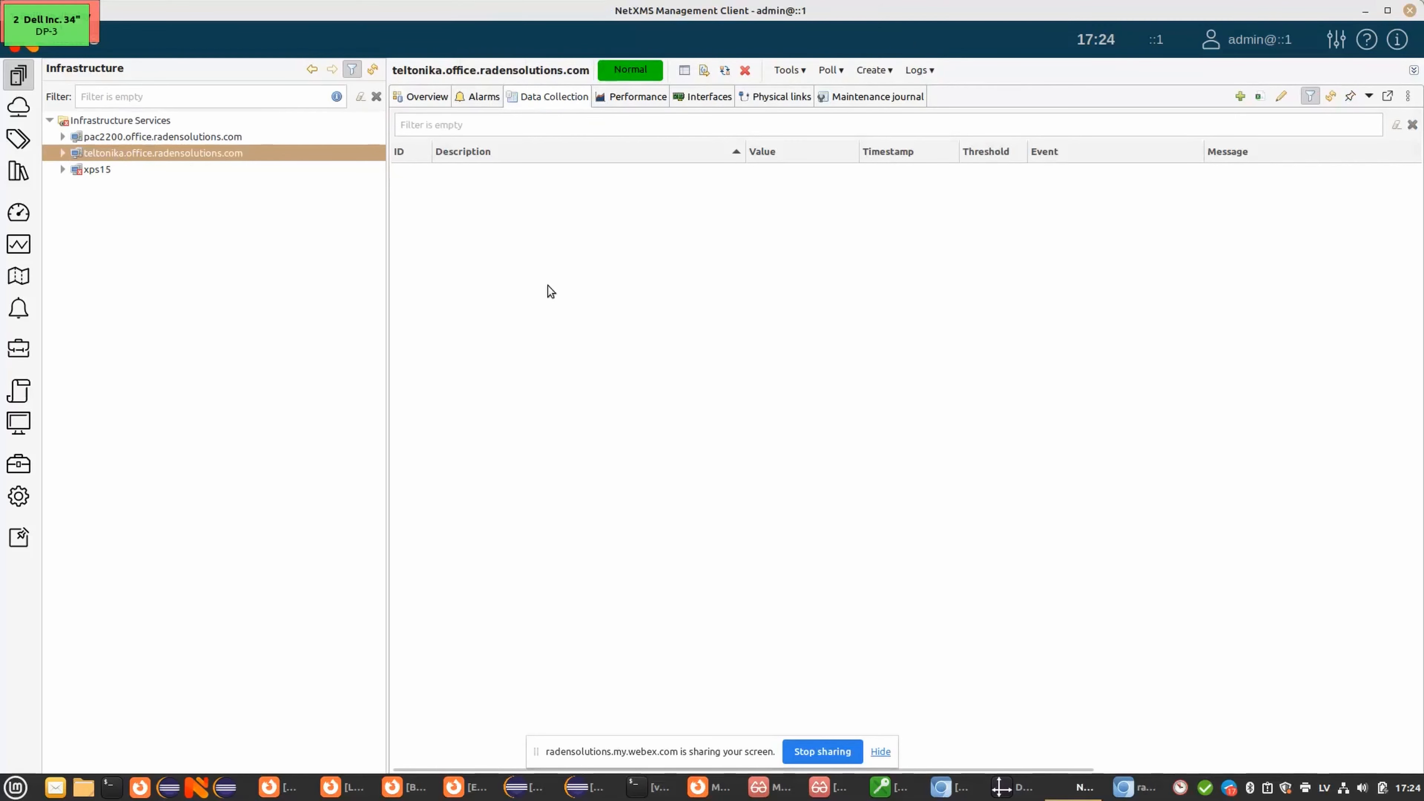
- Look up the System hostname row in the Teltonika RUT240 Modbus wiki, noting its register address, register count and representation
{"action": "left_click", "coordinate": [720, 793]}
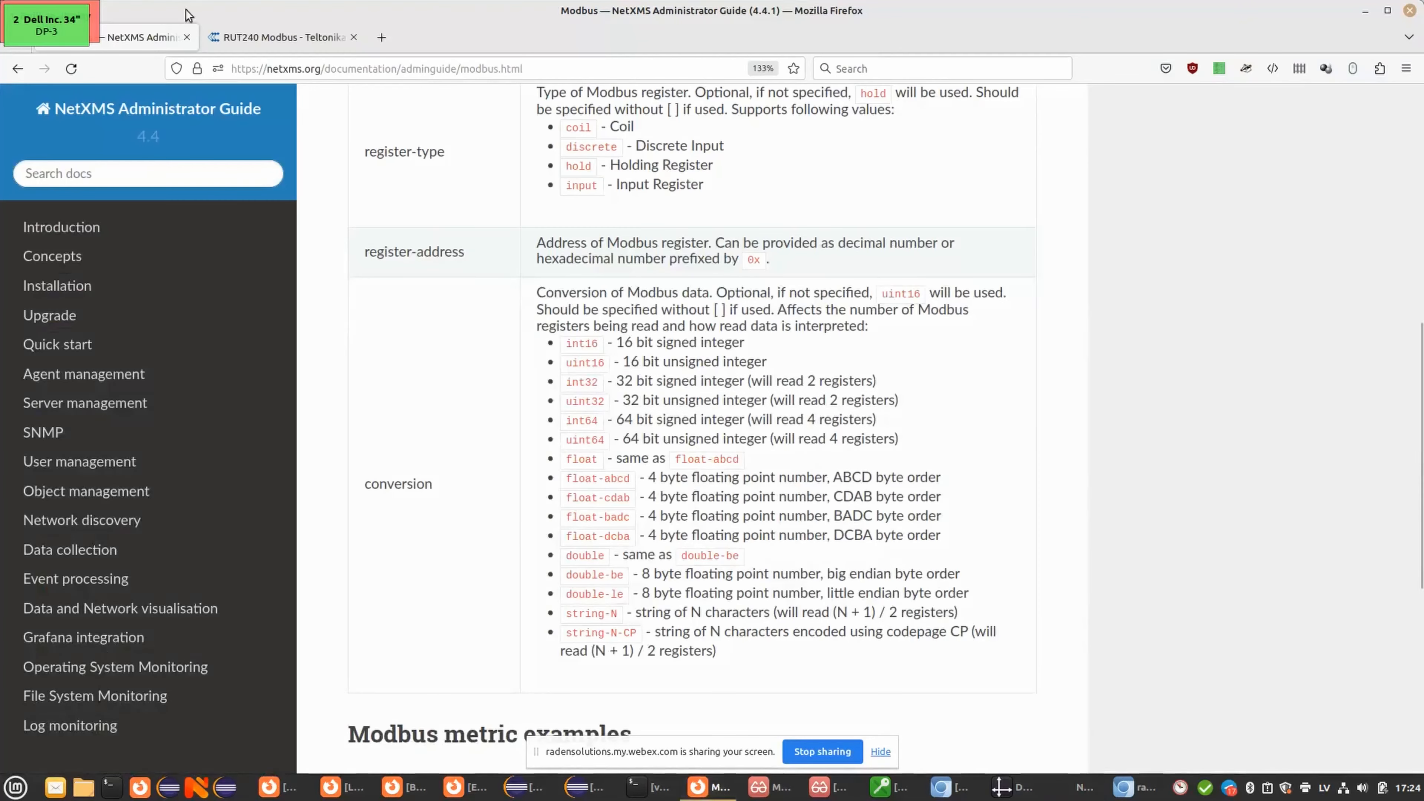
{"action": "left_click", "coordinate": [280, 37]}
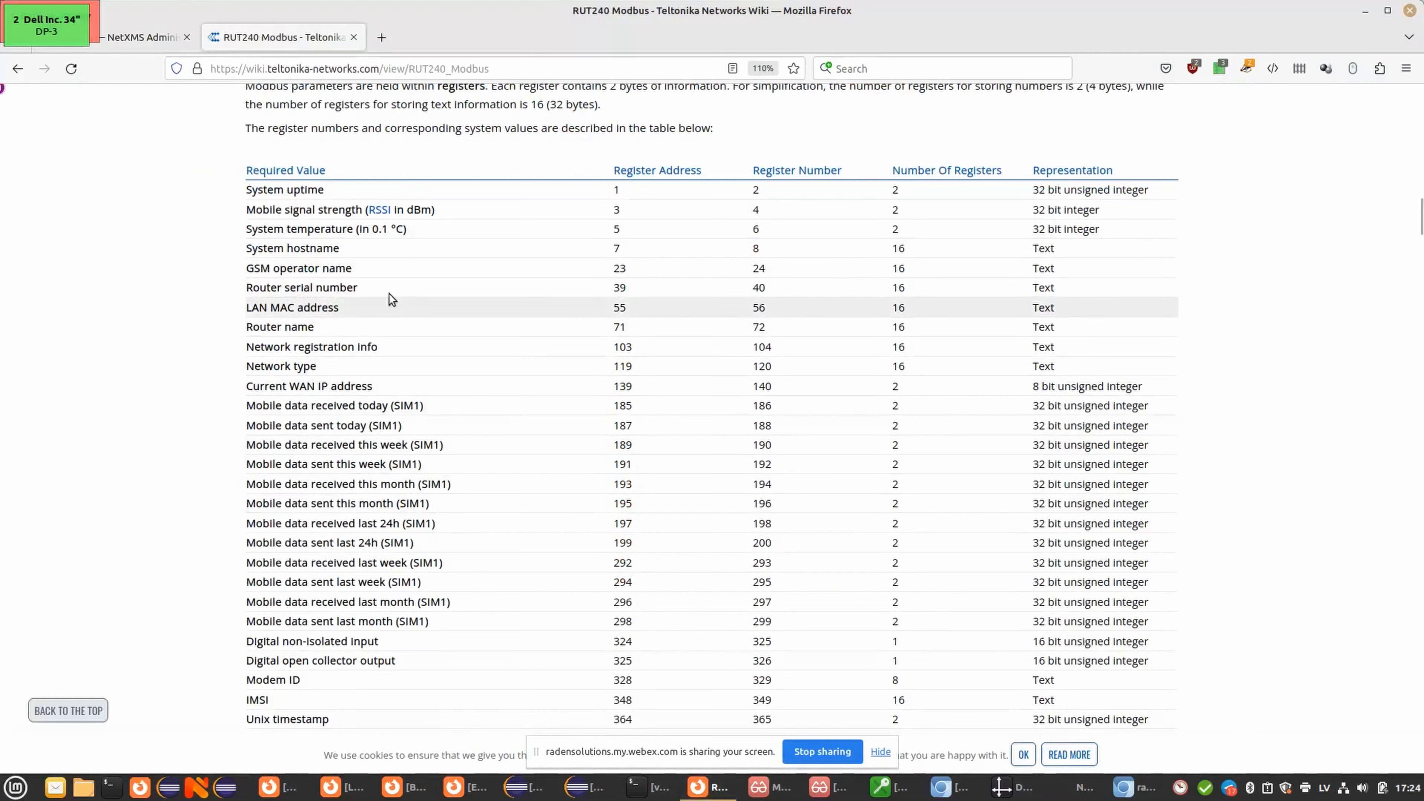
{"action": "left_click_drag", "start_coordinate": [248, 250], "coordinate": [334, 248]}
{"action": "double_click", "coordinate": [617, 248]}
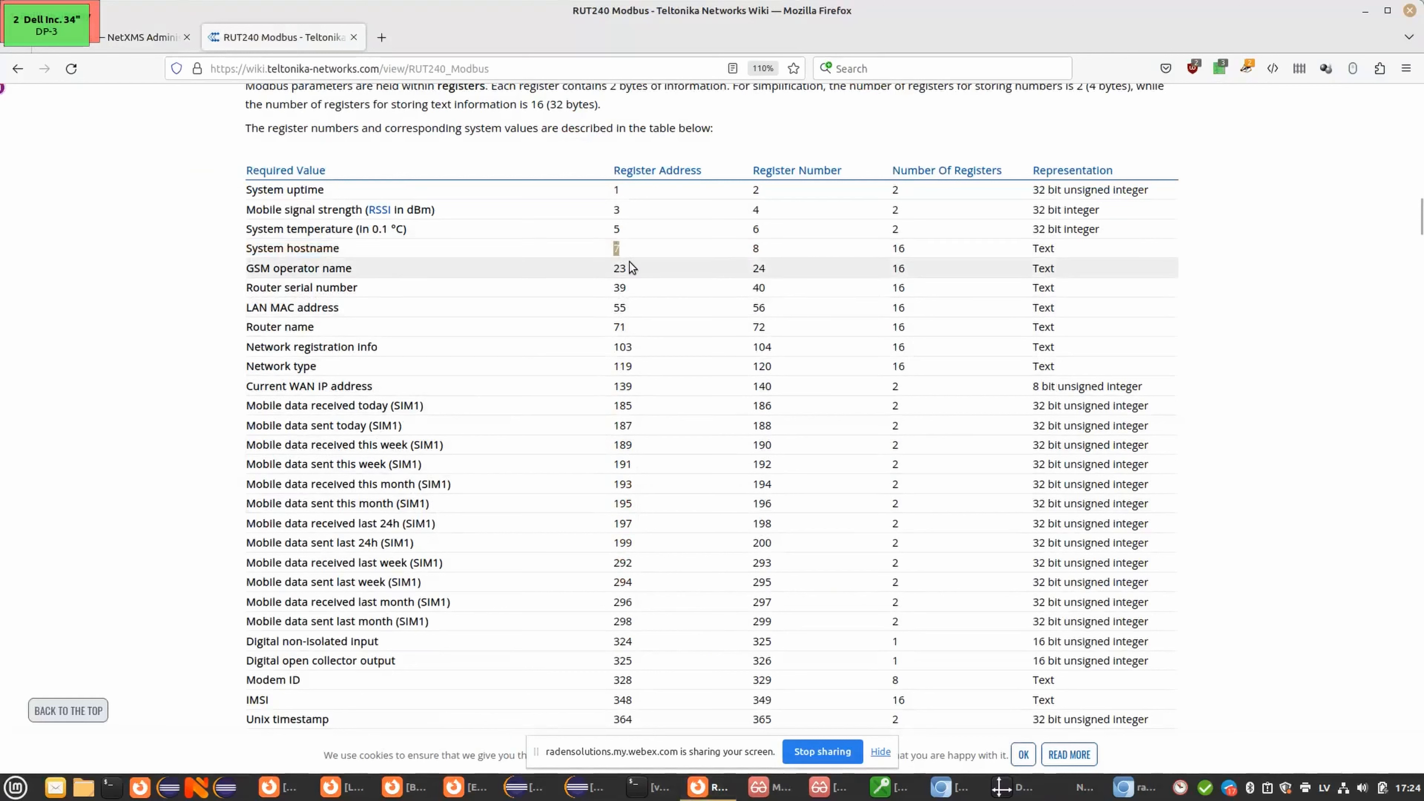
{"action": "double_click", "coordinate": [756, 249]}
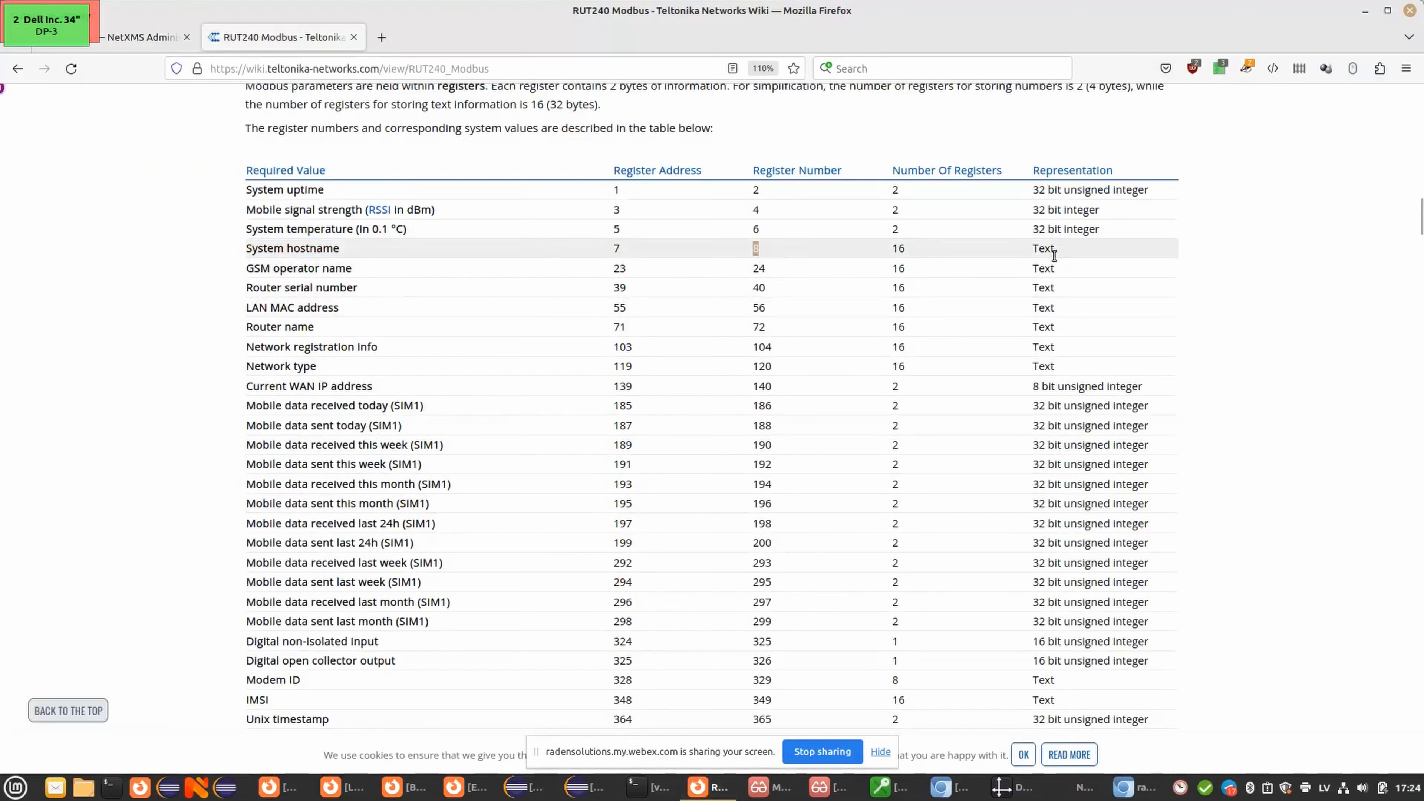
{"action": "double_click", "coordinate": [898, 249]}
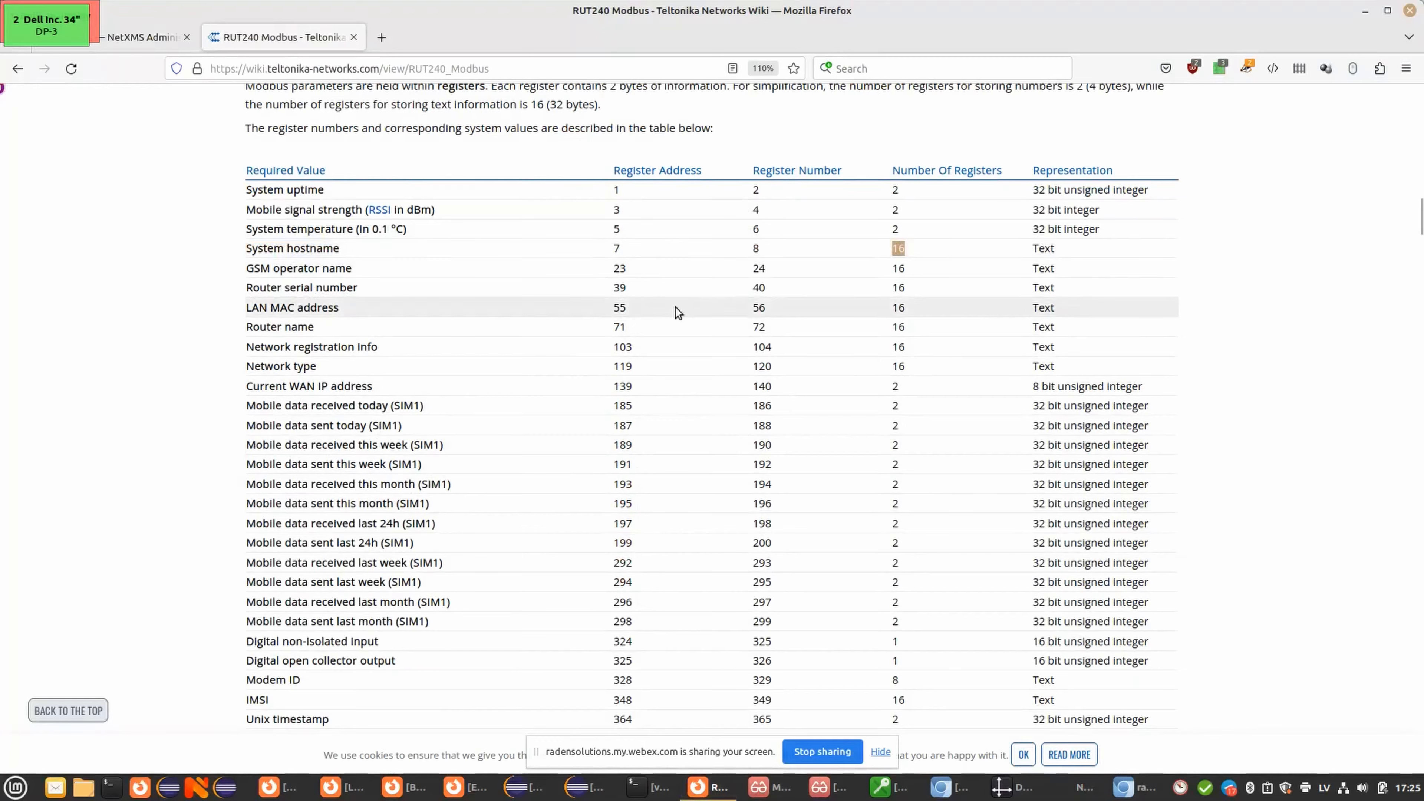
- Return to the NetXMS client and start a new data collection parameter on the Teltonika node with Modbus as its origin
{"action": "key", "text": "alt+Tab"}
{"action": "right_click", "coordinate": [550, 288]}
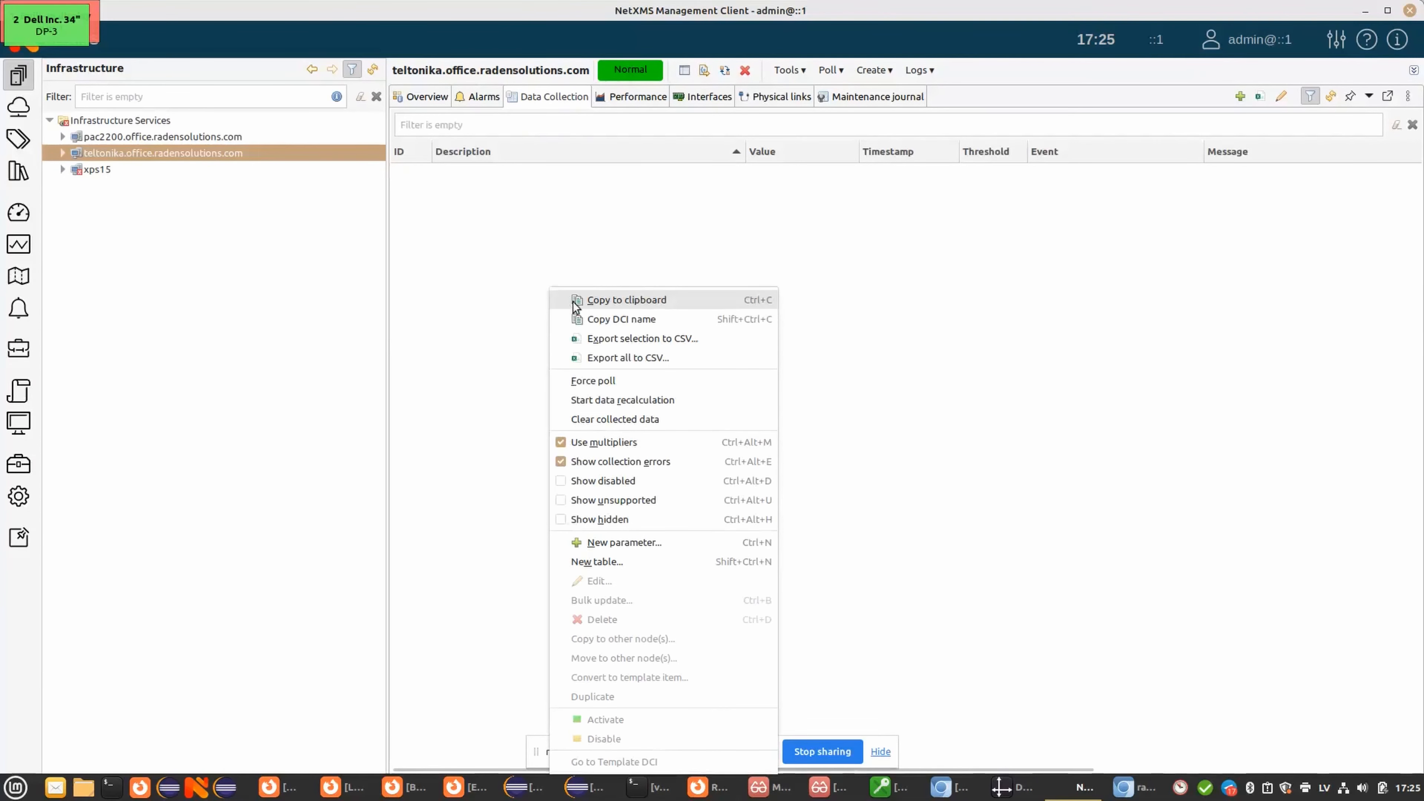
{"action": "left_click", "coordinate": [624, 542]}
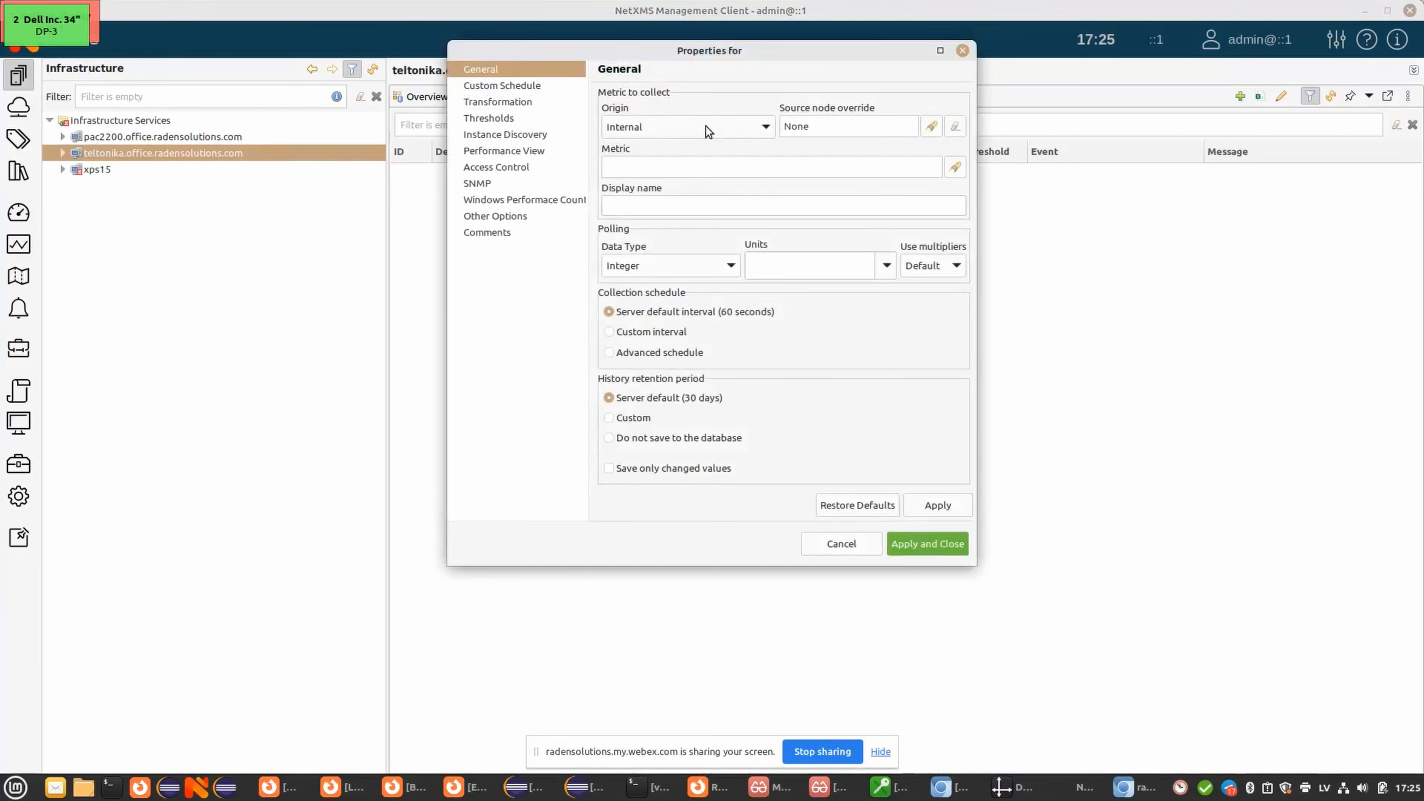
{"action": "left_click", "coordinate": [708, 131]}
{"action": "left_click", "coordinate": [656, 396]}
- Set the parameter's metric to 7|string-32 and its display name to Hostname
{"action": "left_click", "coordinate": [637, 165]}
{"action": "type", "text": "7|string-32"}
{"action": "left_click", "coordinate": [709, 206]}
{"action": "type", "text": "Hostname"}
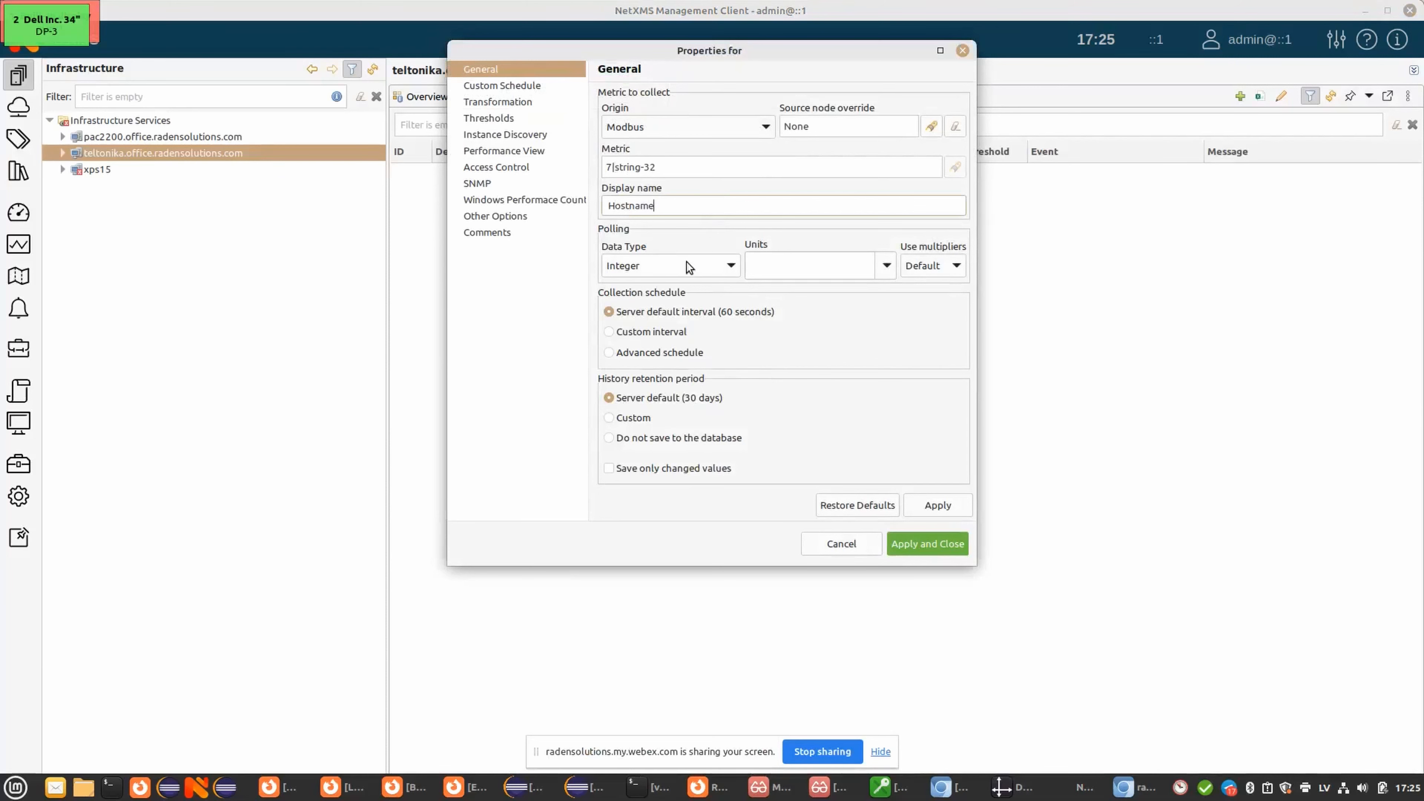
- Set the parameter's data type to String, save it, and refresh the data collection list to check the Hostname value
{"action": "left_click", "coordinate": [689, 267]}
{"action": "left_click", "coordinate": [631, 440]}
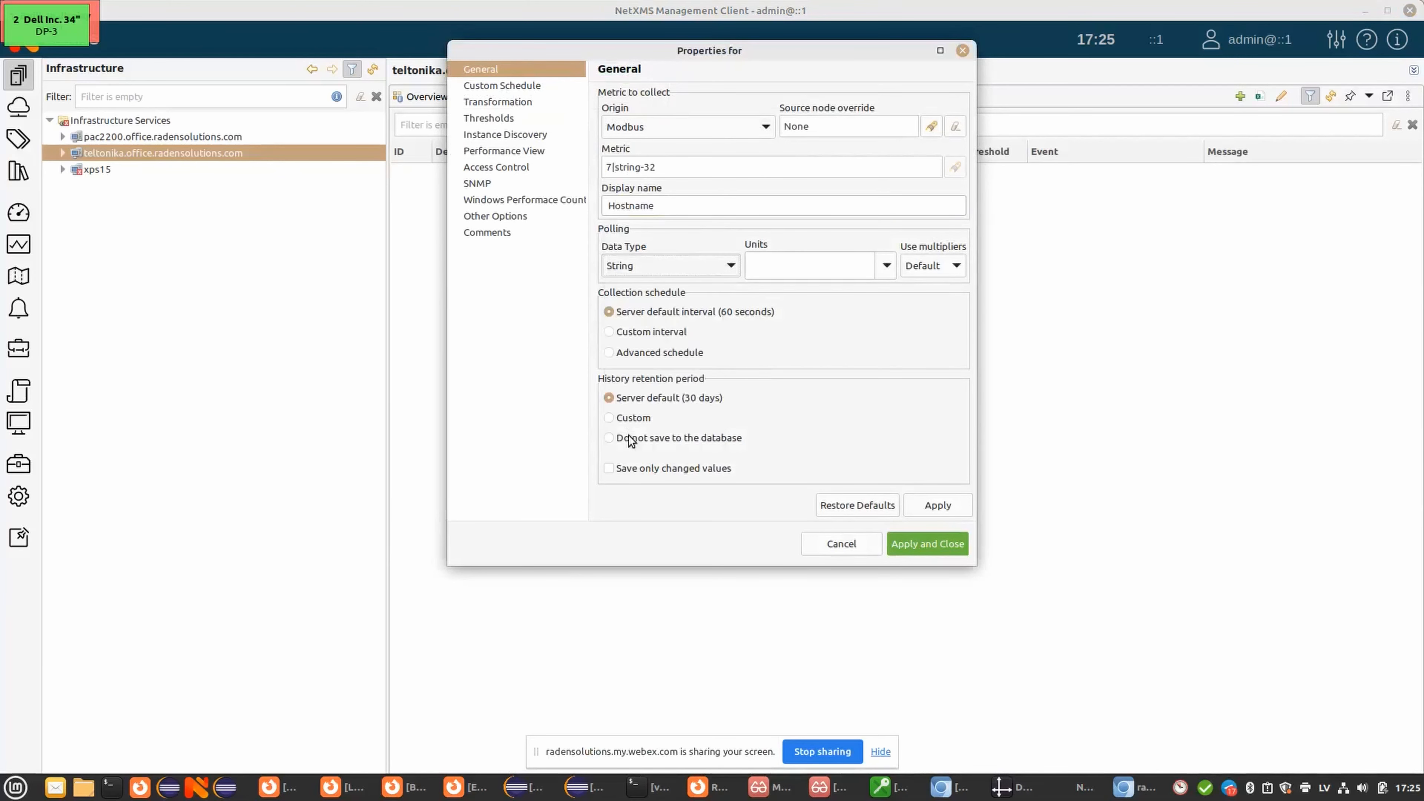
{"action": "left_click", "coordinate": [950, 546]}
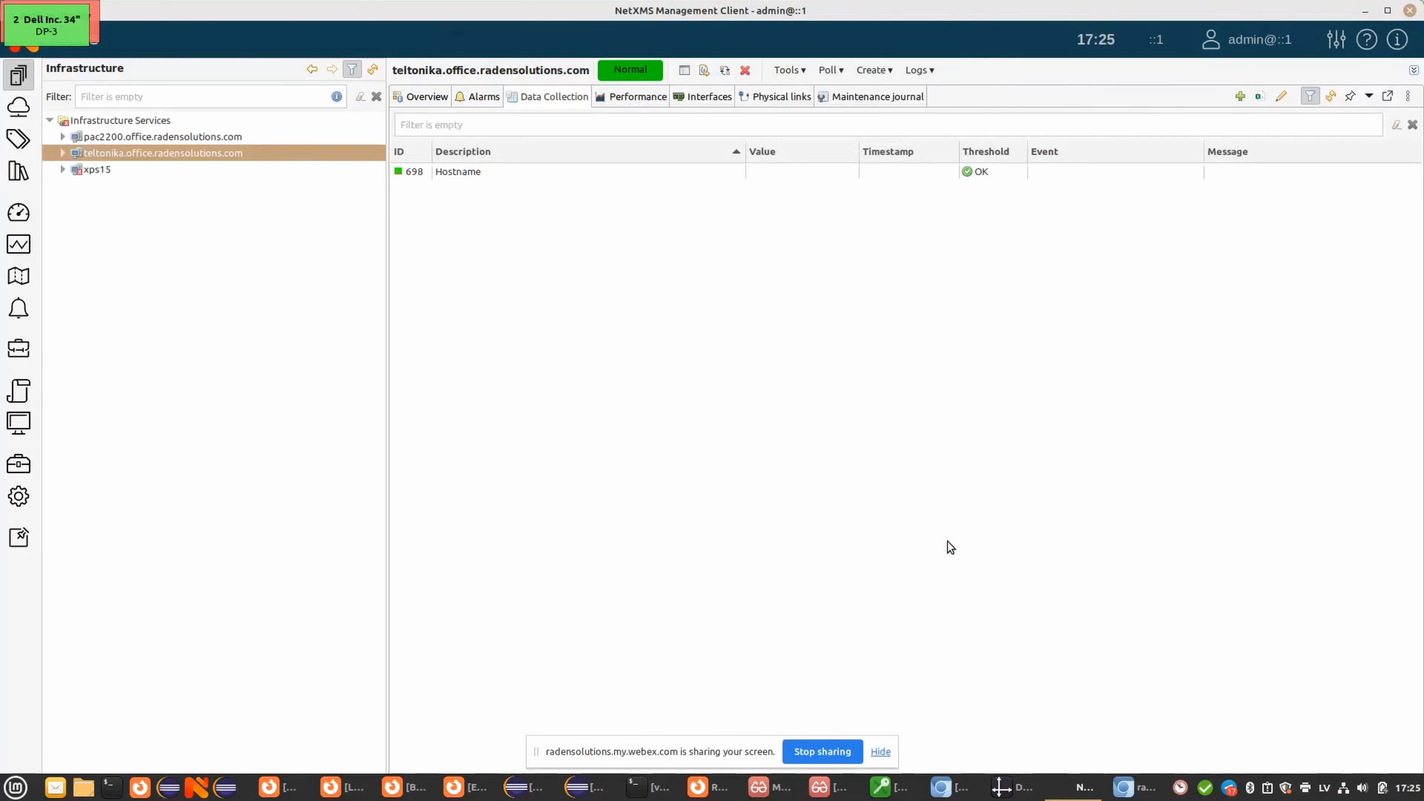
{"action": "left_click", "coordinate": [1331, 96]}
{"action": "left_click", "coordinate": [783, 174]}
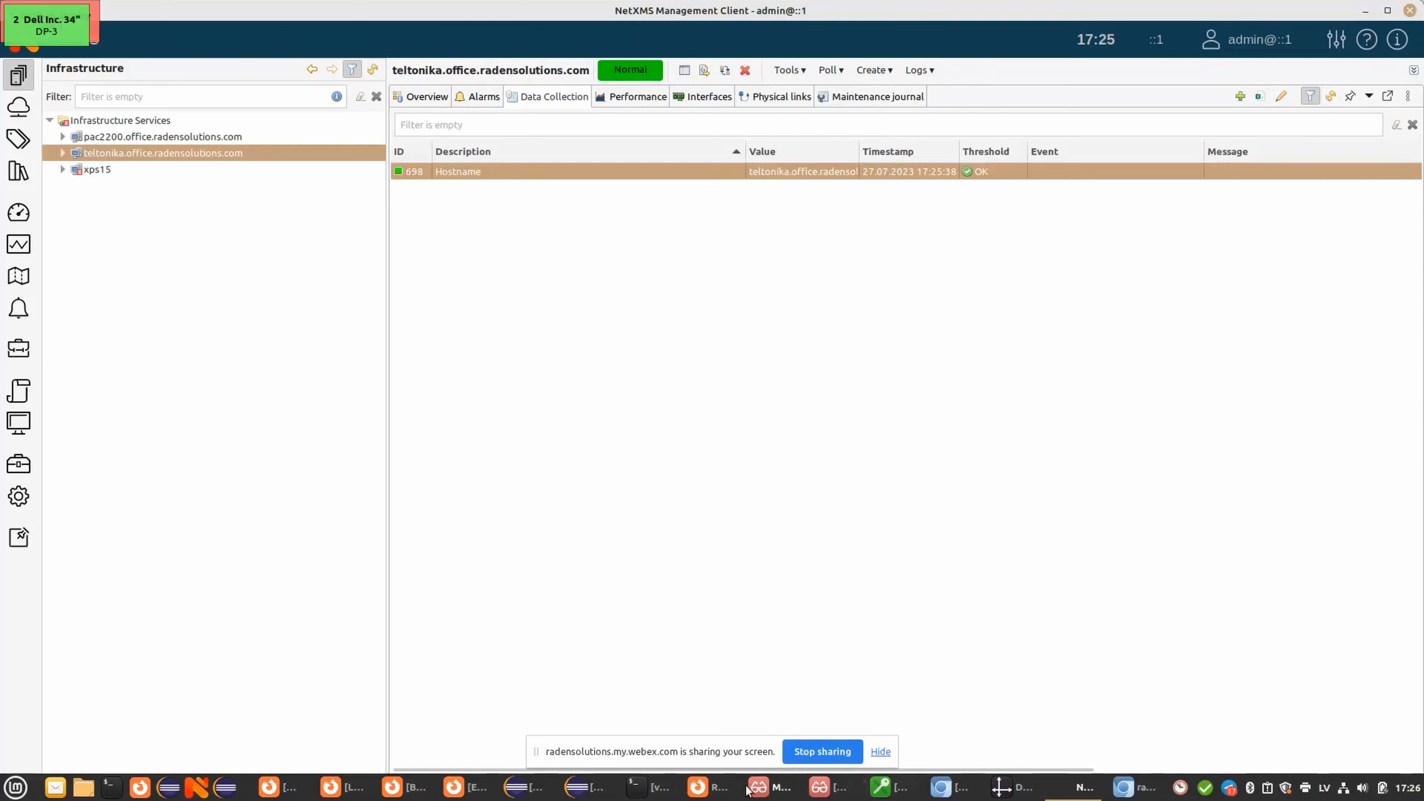
- Return to the RUT240 Modbus wiki and review the number of registers used for the System hostname
{"action": "mouse_move", "coordinate": [757, 792]}
{"action": "left_click", "coordinate": [708, 787]}
{"action": "left_click_drag", "start_coordinate": [894, 169], "coordinate": [989, 180]}
{"action": "double_click", "coordinate": [899, 248]}
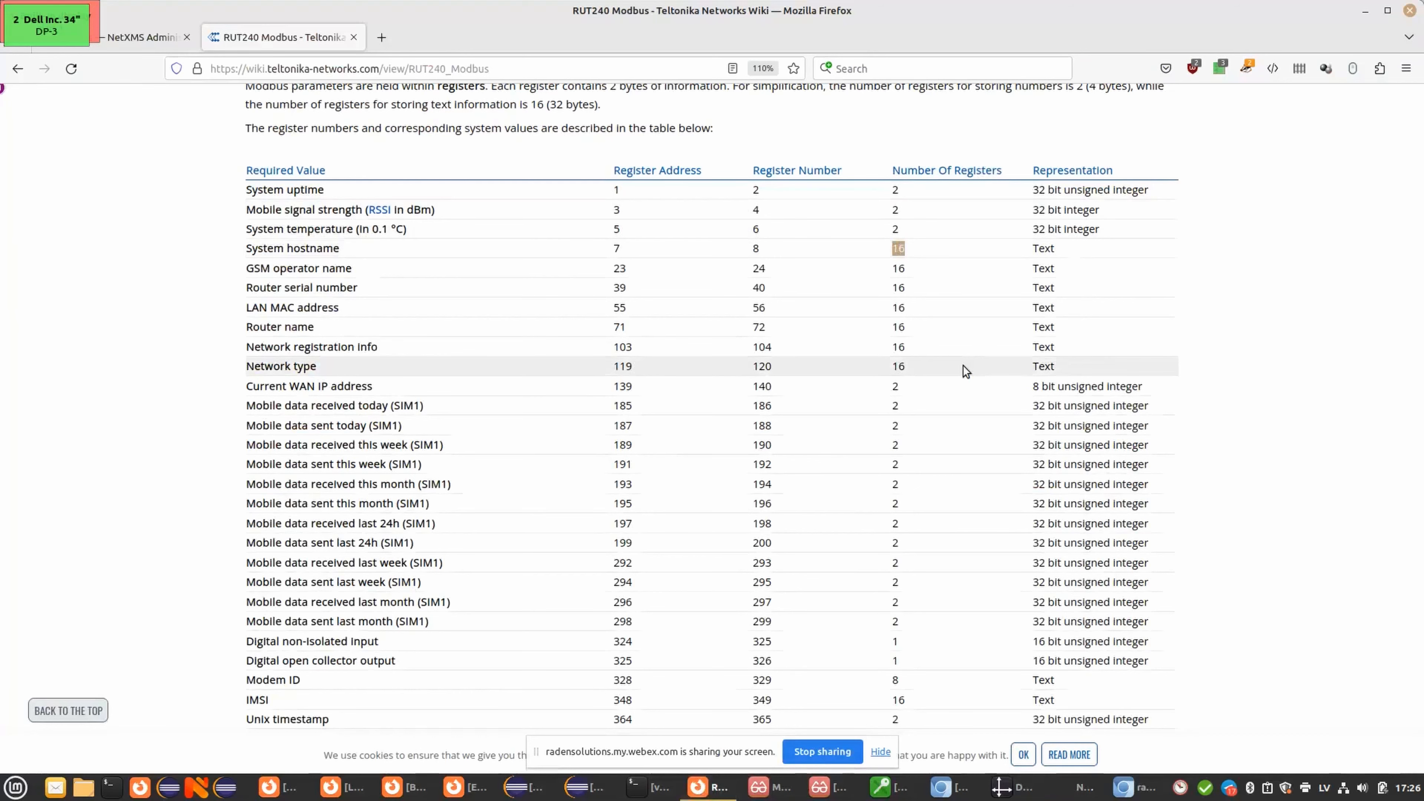
- Examine the string length, codepage and floating-point byte order conversion options in the NetXMS Administrator Guide's Modbus page
{"action": "left_click", "coordinate": [140, 35]}
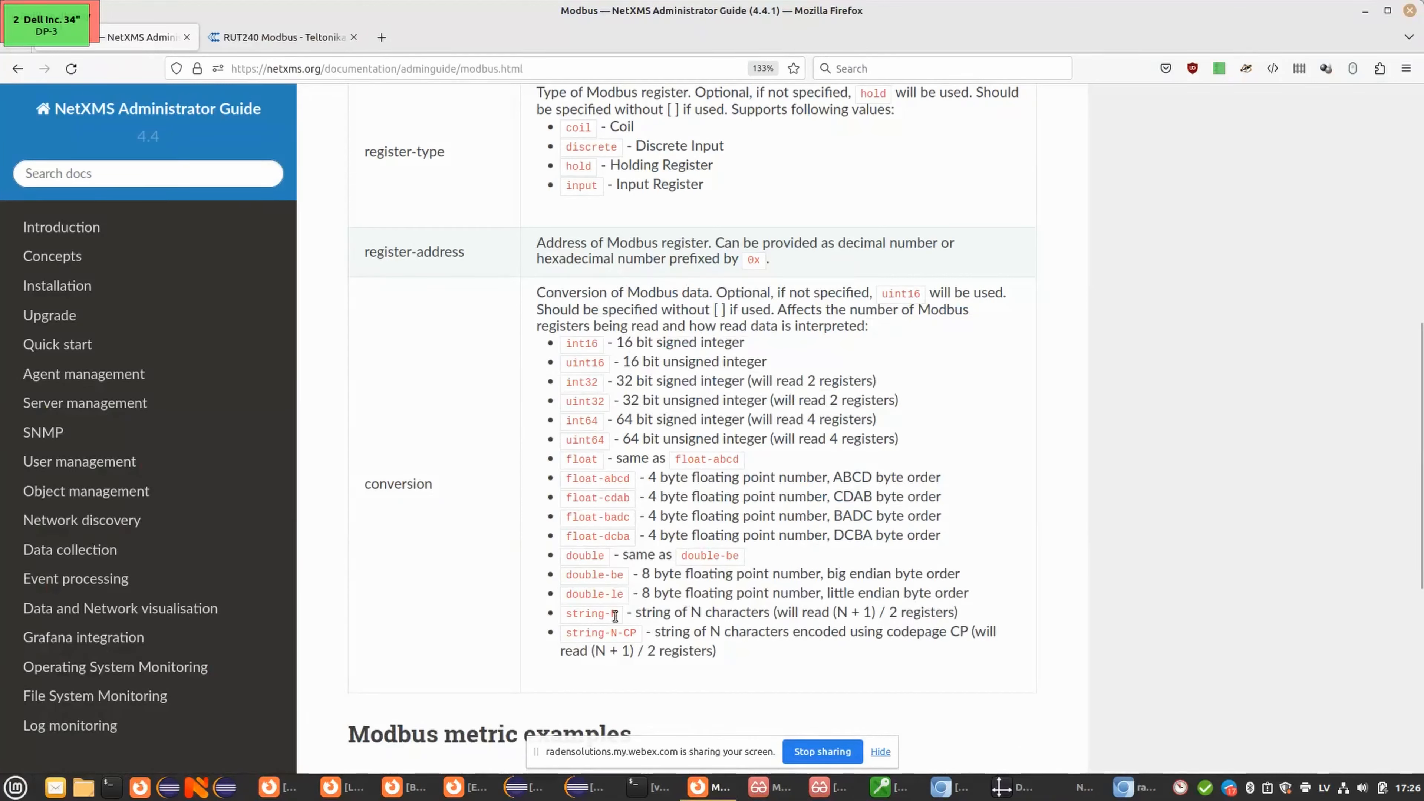
{"action": "double_click", "coordinate": [698, 611]}
{"action": "left_click_drag", "start_coordinate": [619, 633], "coordinate": [638, 634]}
{"action": "double_click", "coordinate": [629, 634]}
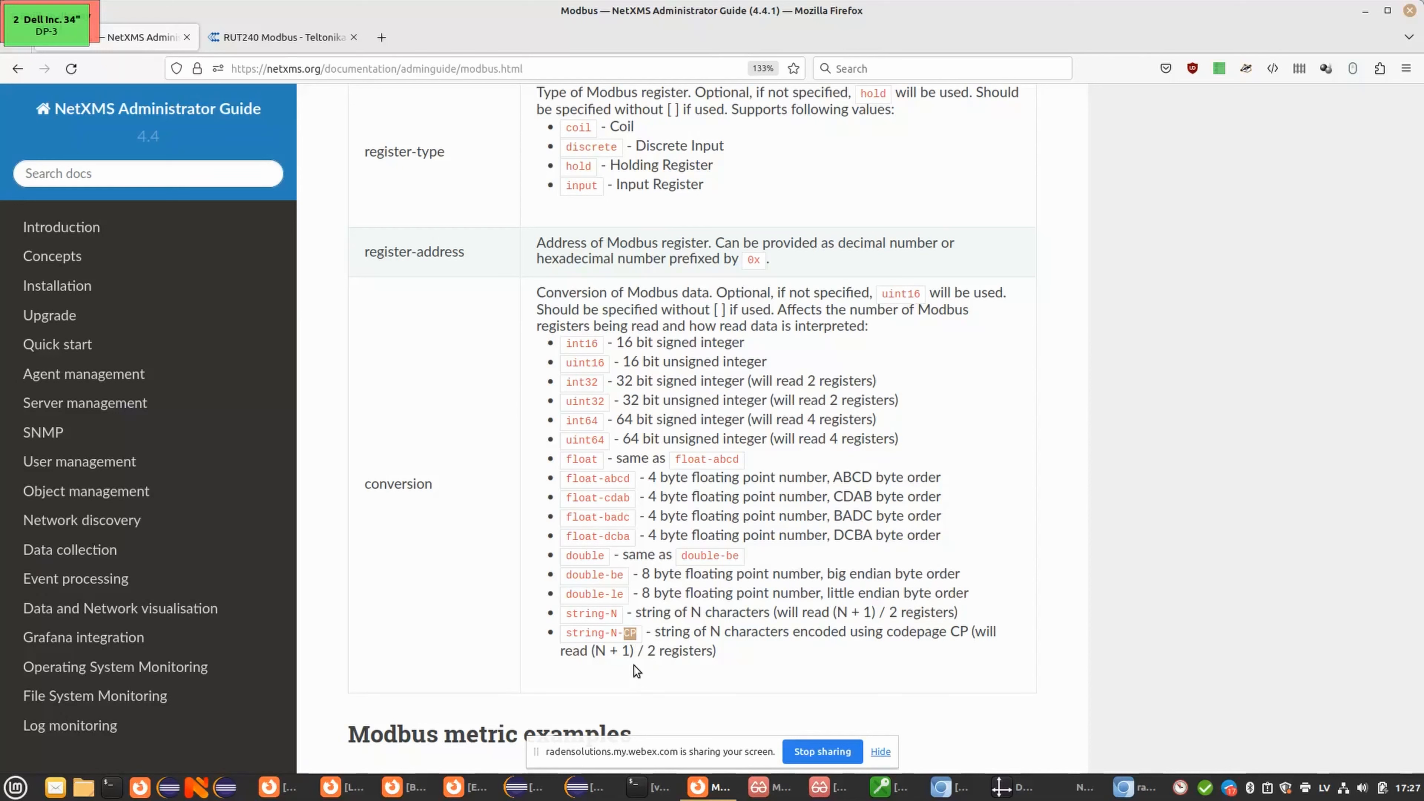
{"action": "double_click", "coordinate": [617, 479]}
{"action": "double_click", "coordinate": [622, 498]}
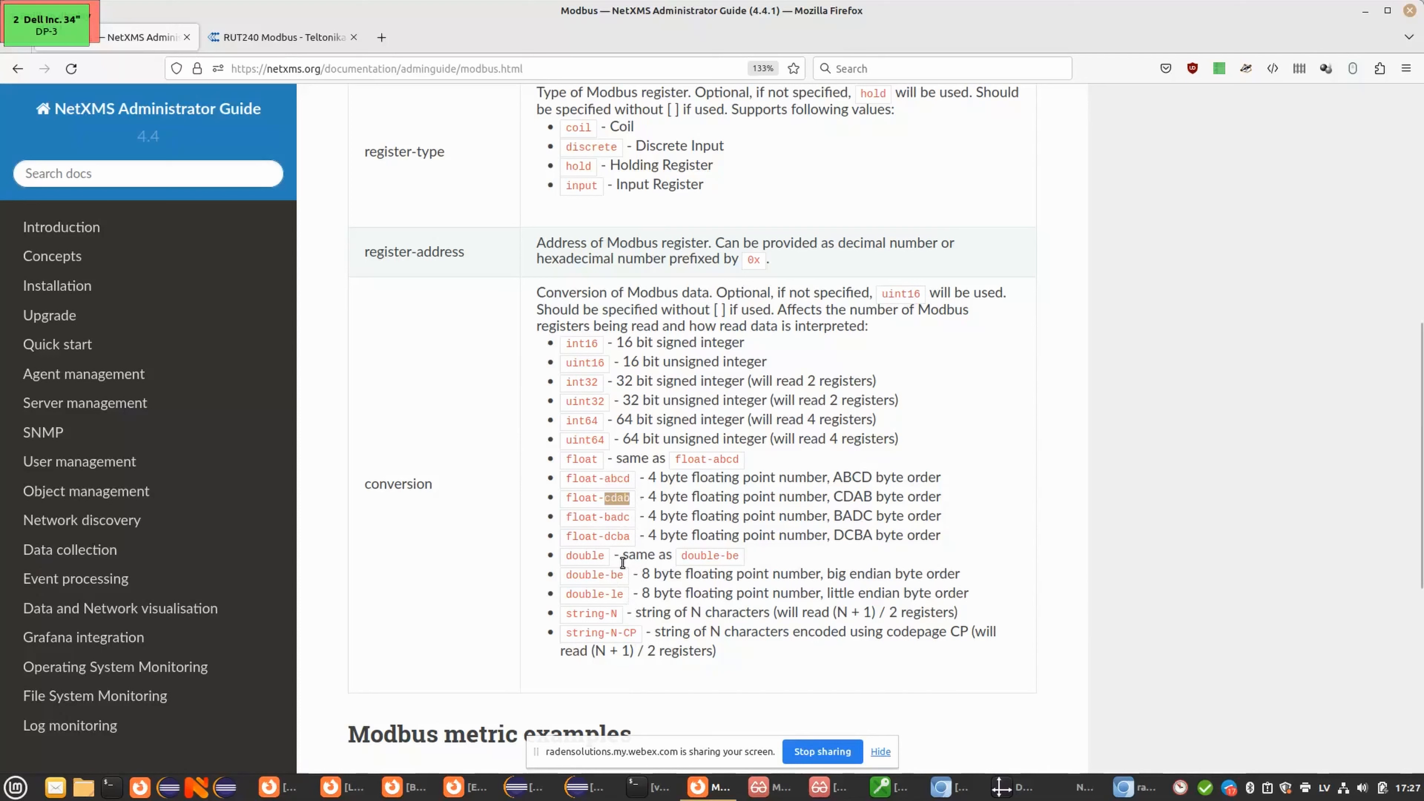
{"action": "double_click", "coordinate": [615, 576]}
- Switch back to the NetXMS client and stop the Webex screen sharing
{"action": "left_click", "coordinate": [1085, 787]}
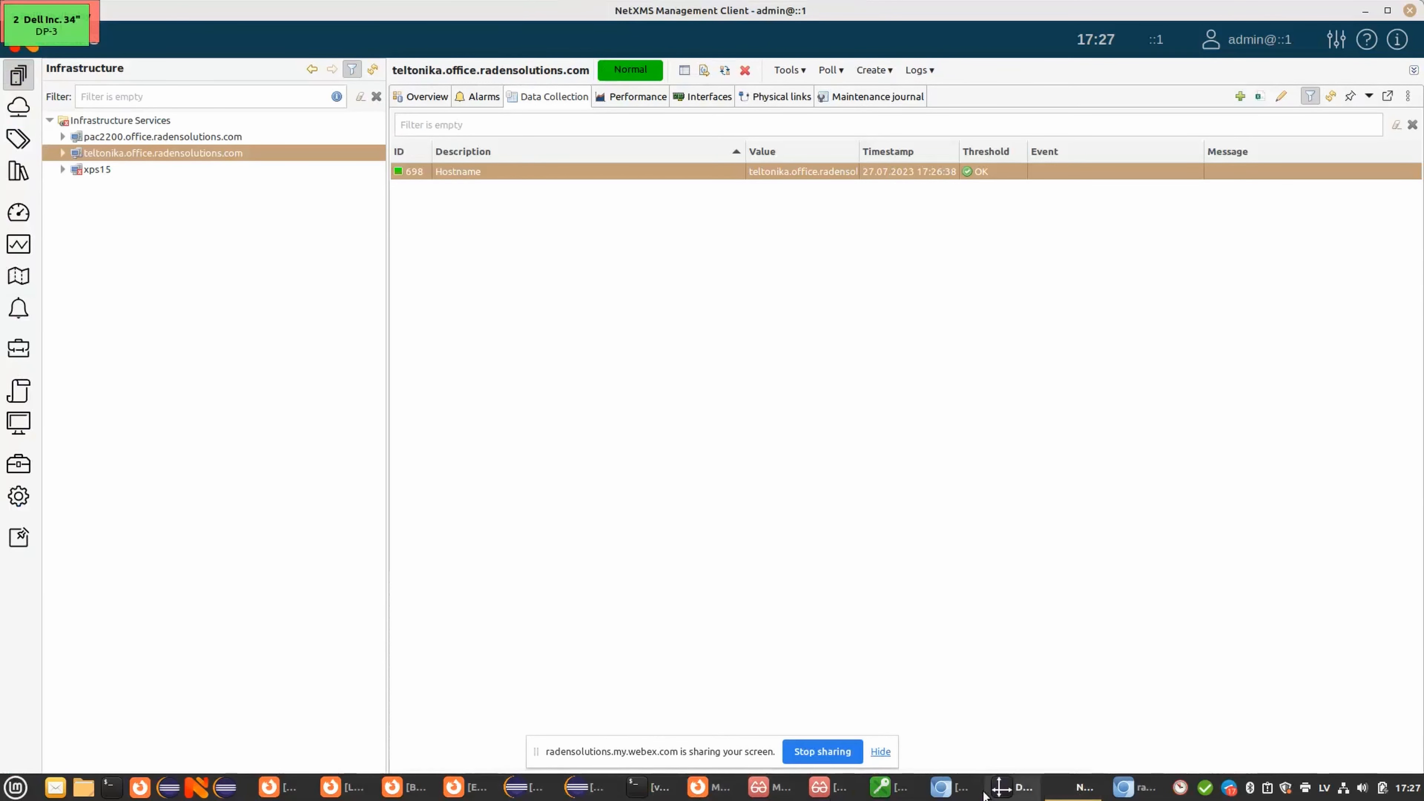
{"action": "left_click", "coordinate": [952, 788]}
{"action": "left_click", "coordinate": [824, 752]}
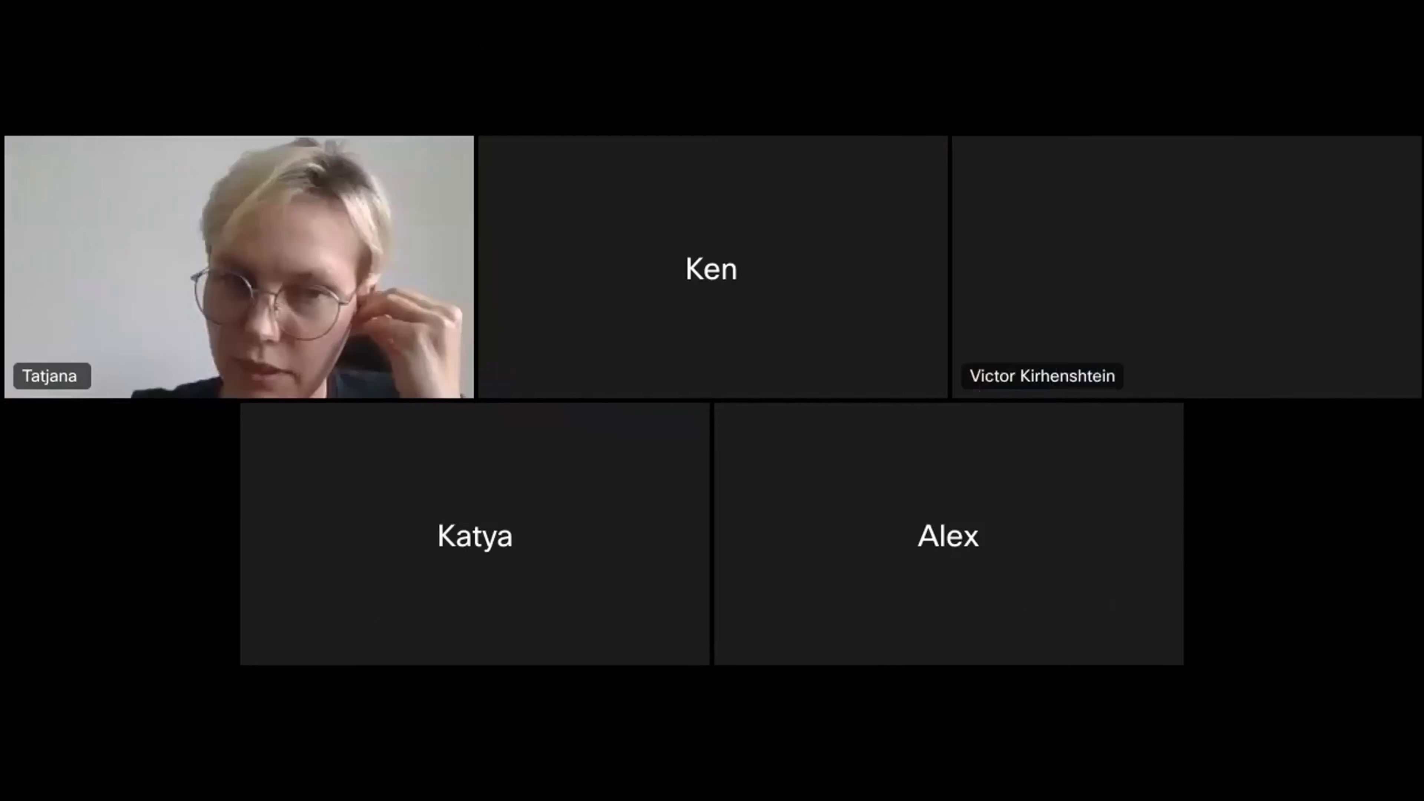